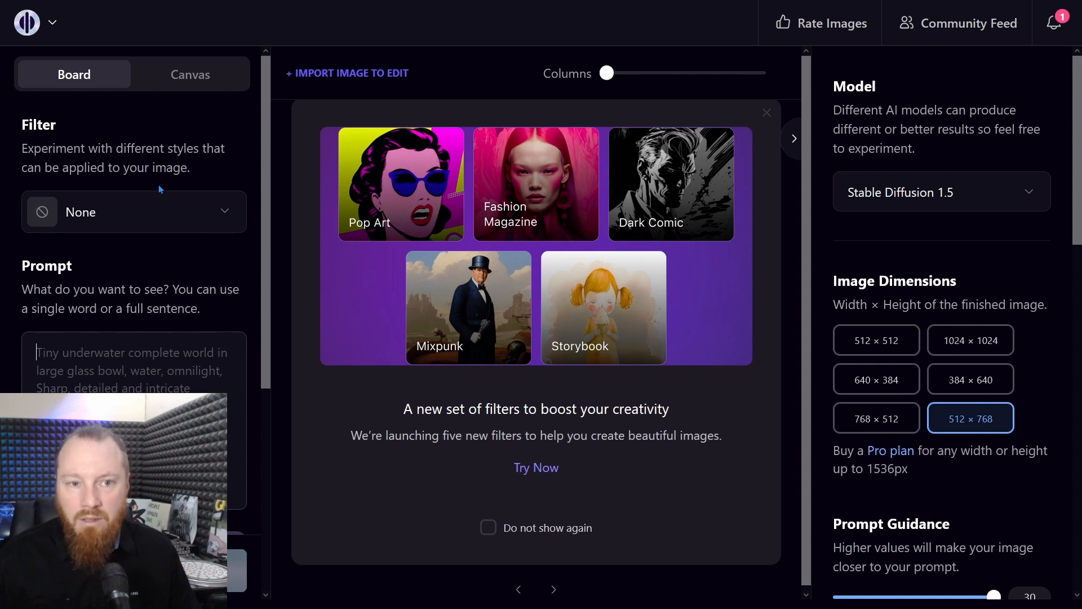
Step: Set the image dimensions to 1024 × 1024 for the Stable Diffusion 1.5 model
scroll(125, 175, "down", 5)
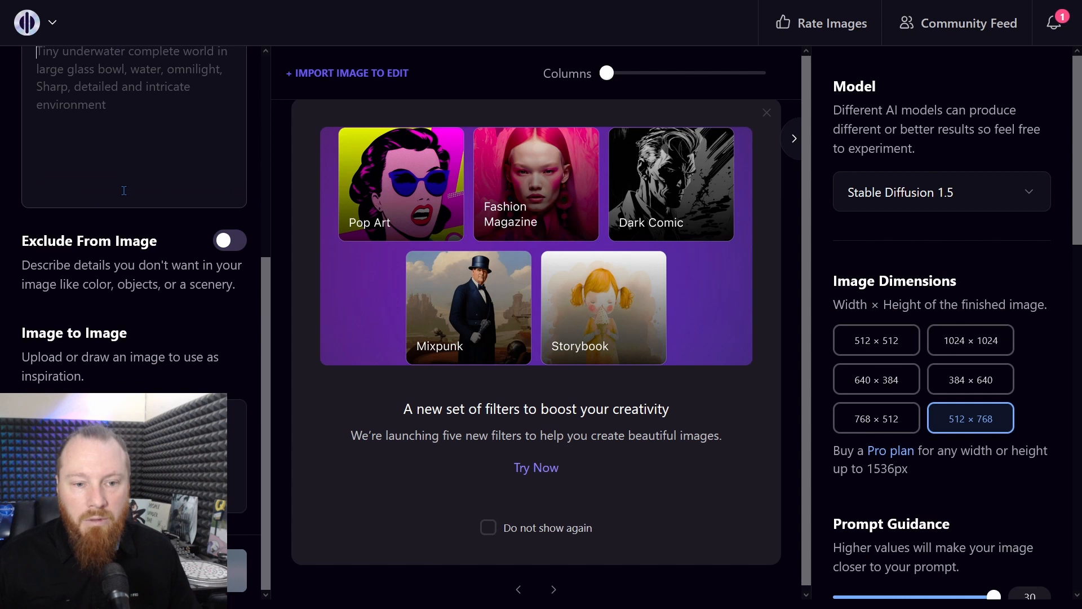
scroll(121, 352, "up", 5)
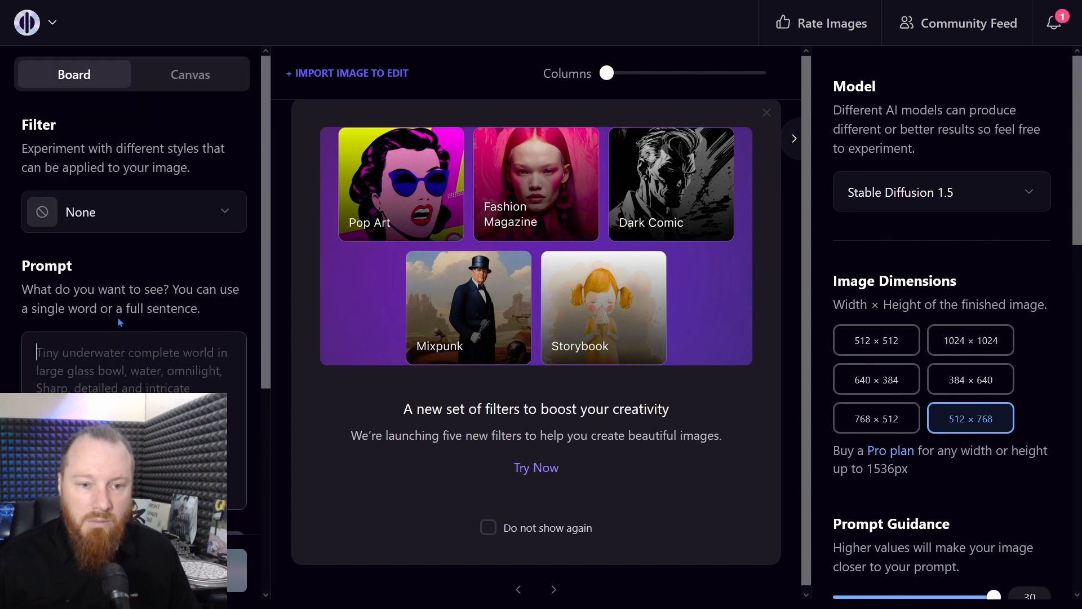
left_click(1021, 189)
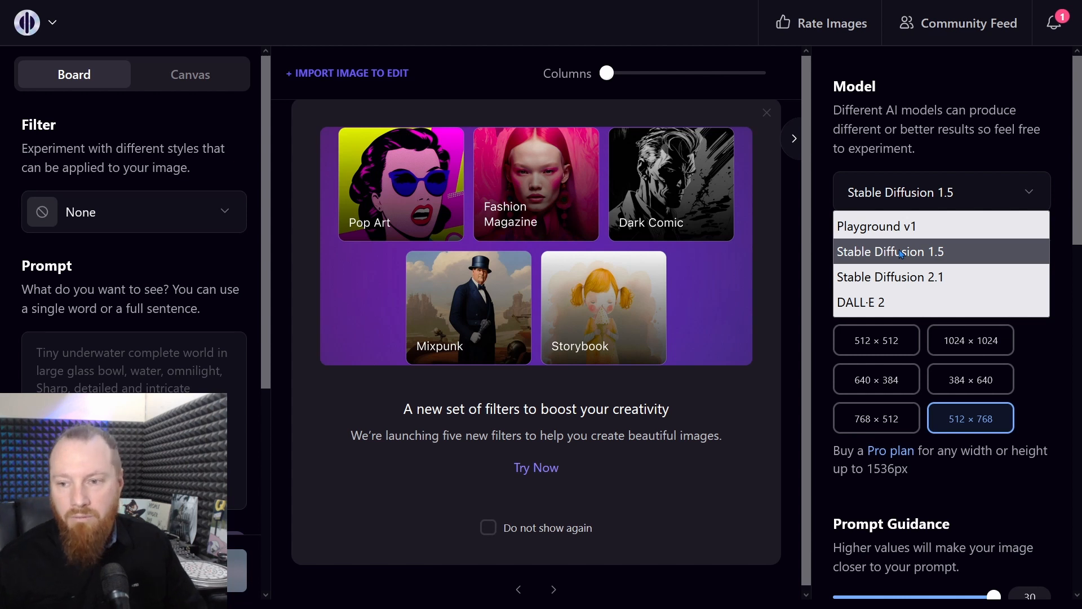
left_click(897, 348)
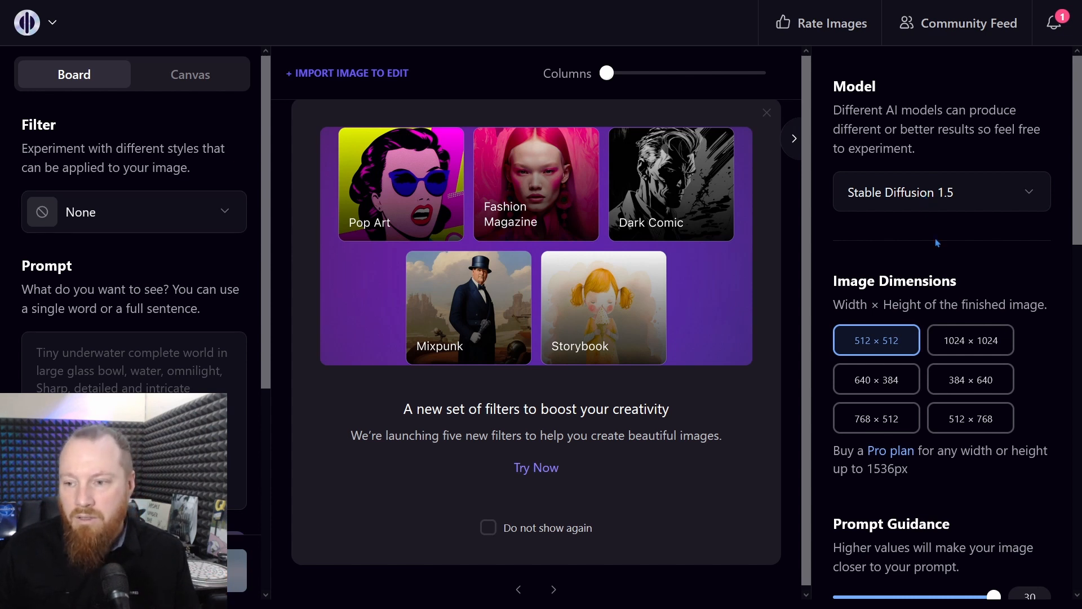
left_click(983, 345)
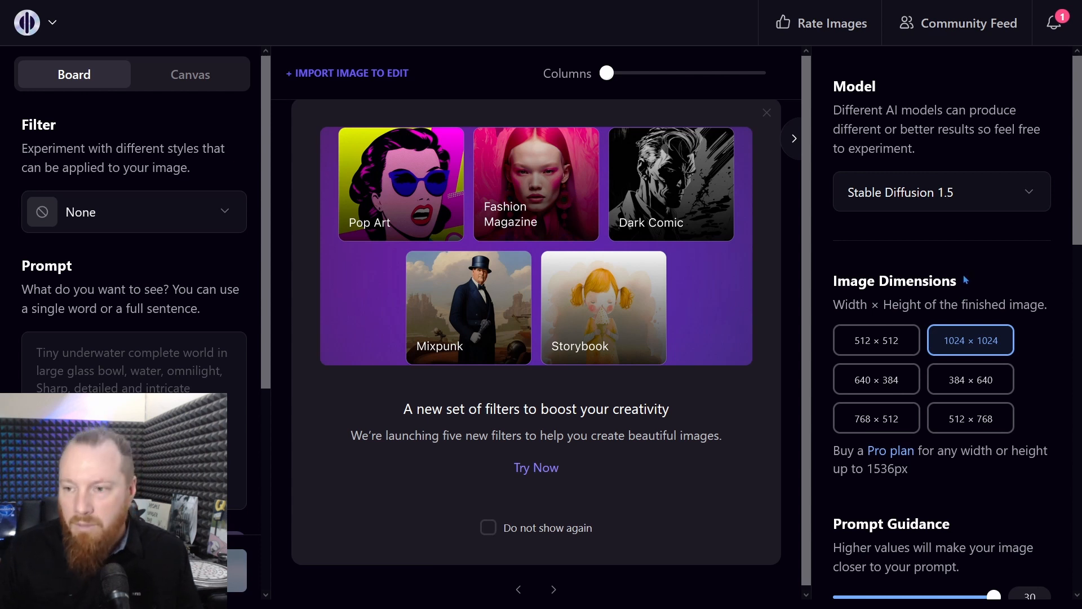
Step: Try the Stable Diffusion 2.1 and DALL·E 2 models, and decline the DALL·E add-on purchase
left_click(958, 195)
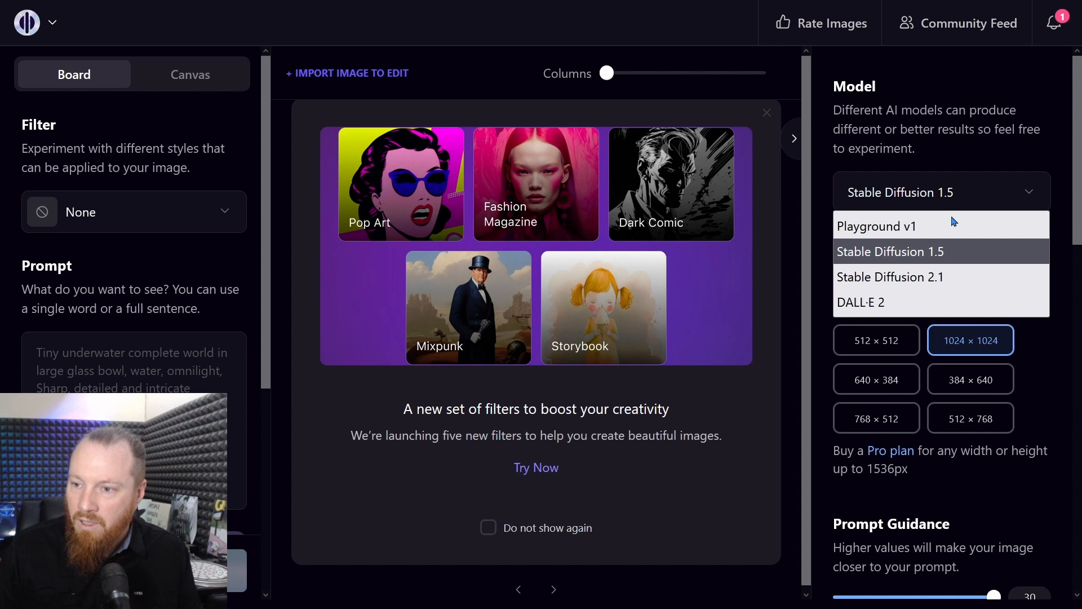
left_click(938, 277)
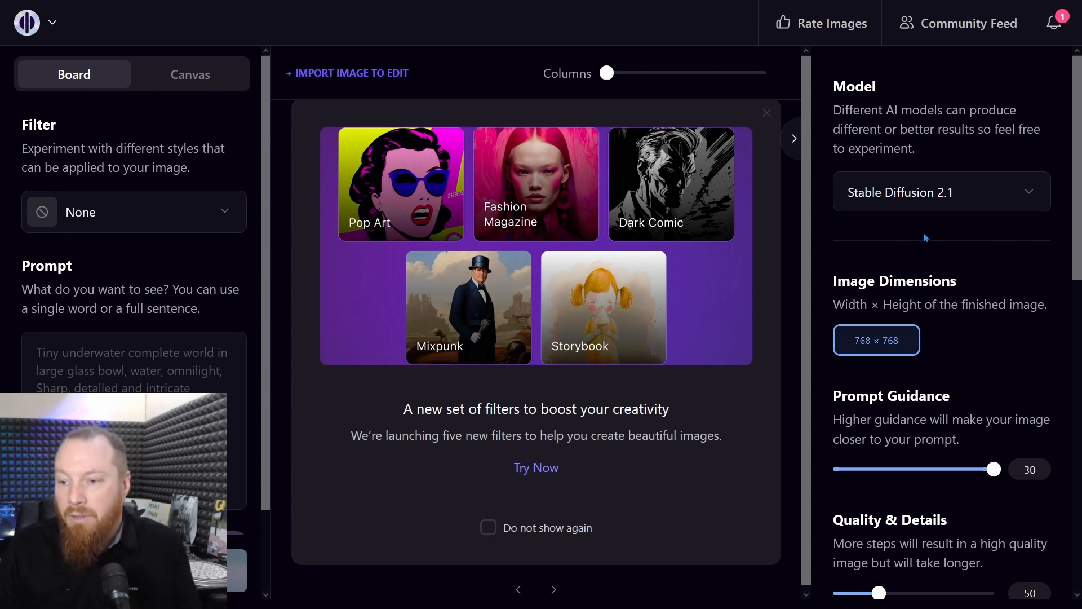
left_click(929, 199)
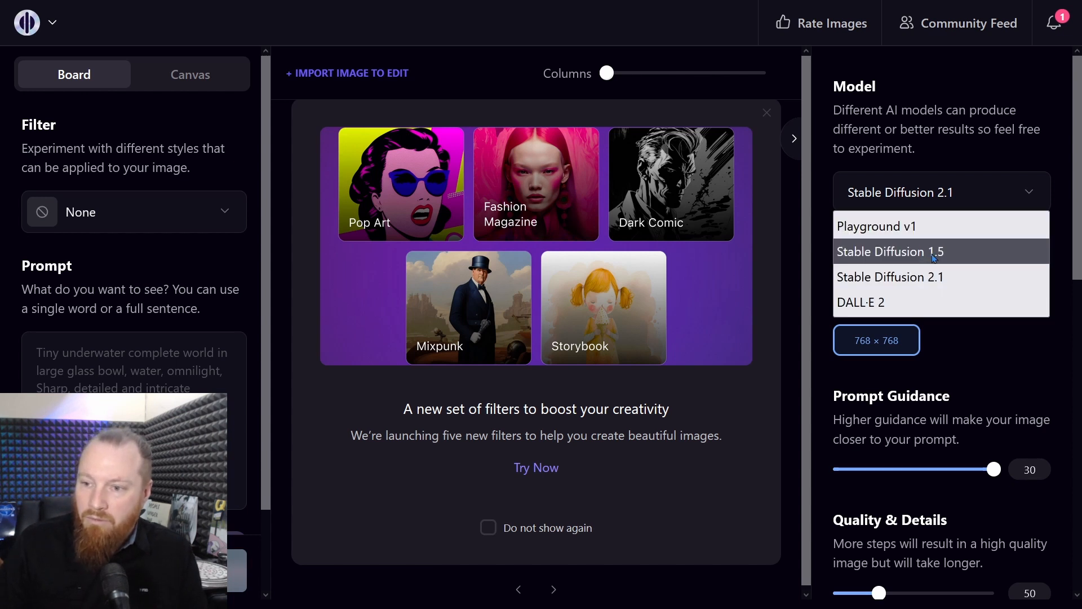
left_click(898, 306)
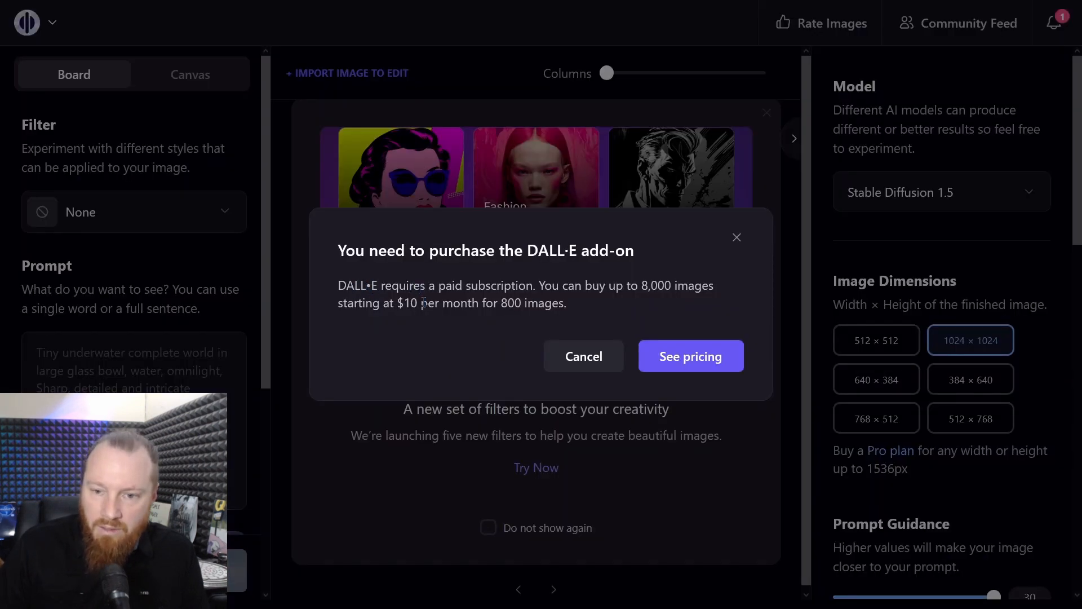
left_click(598, 358)
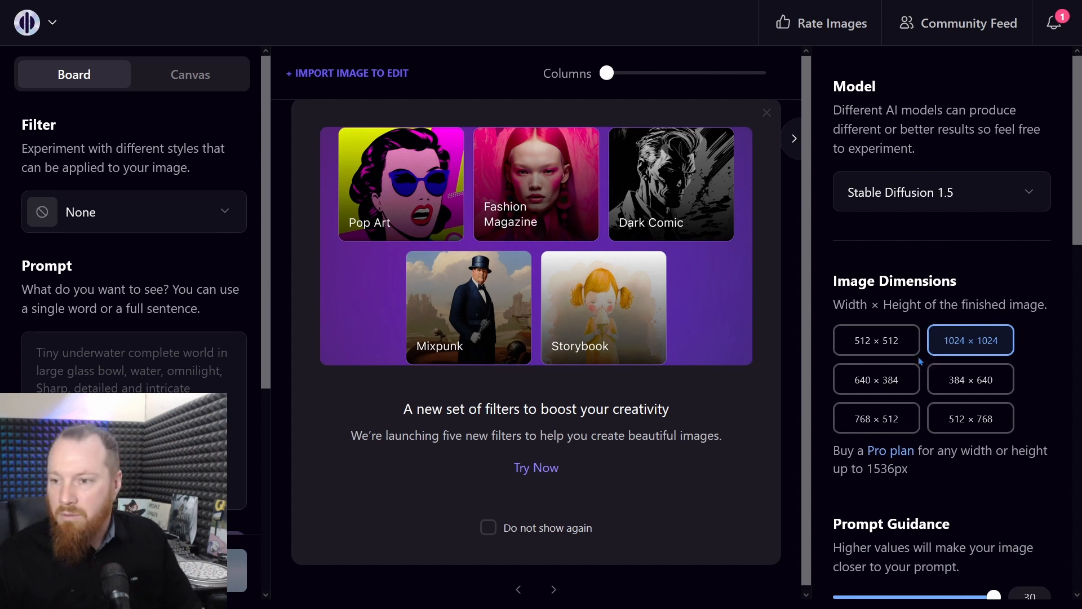
Step: Browse the image style filters and apply the Spielberg filter
left_click(196, 226)
scroll(454, 417, "down", 8)
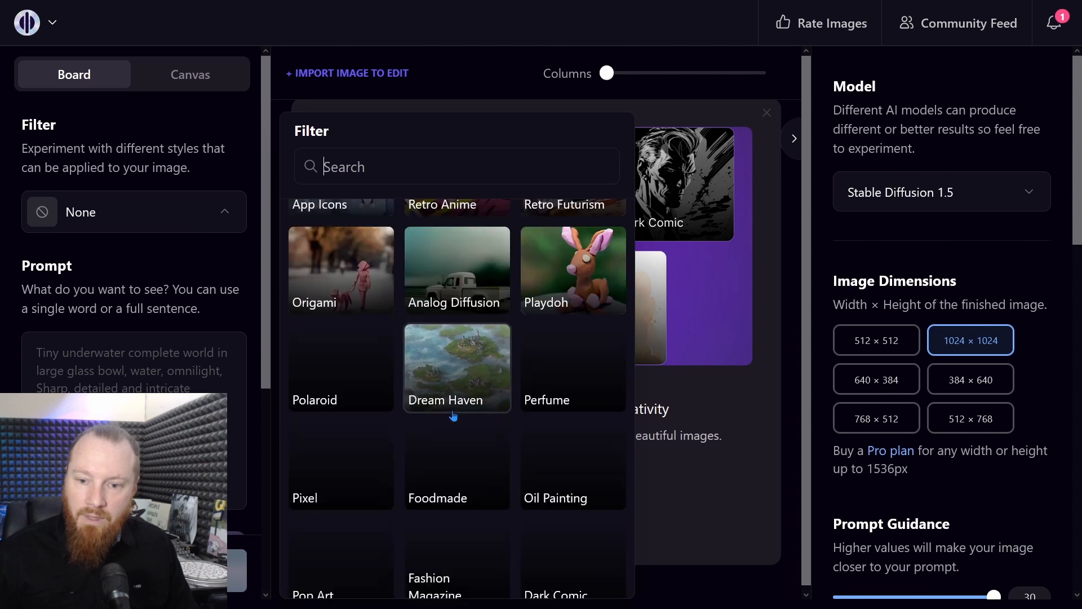
scroll(455, 415, "up", 2)
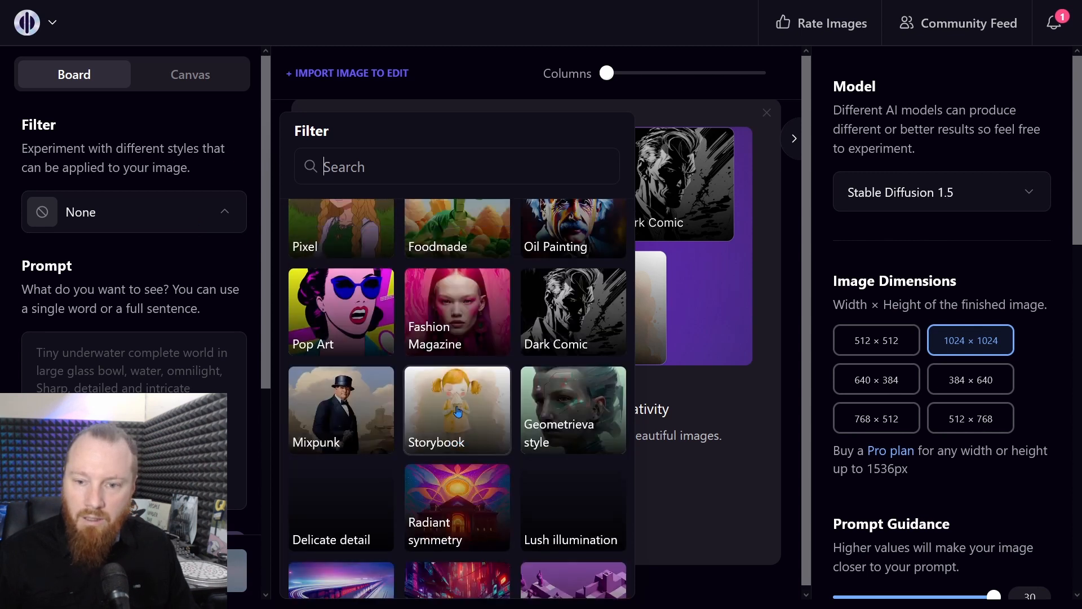
scroll(457, 409, "down", 6)
scroll(456, 407, "down", 2)
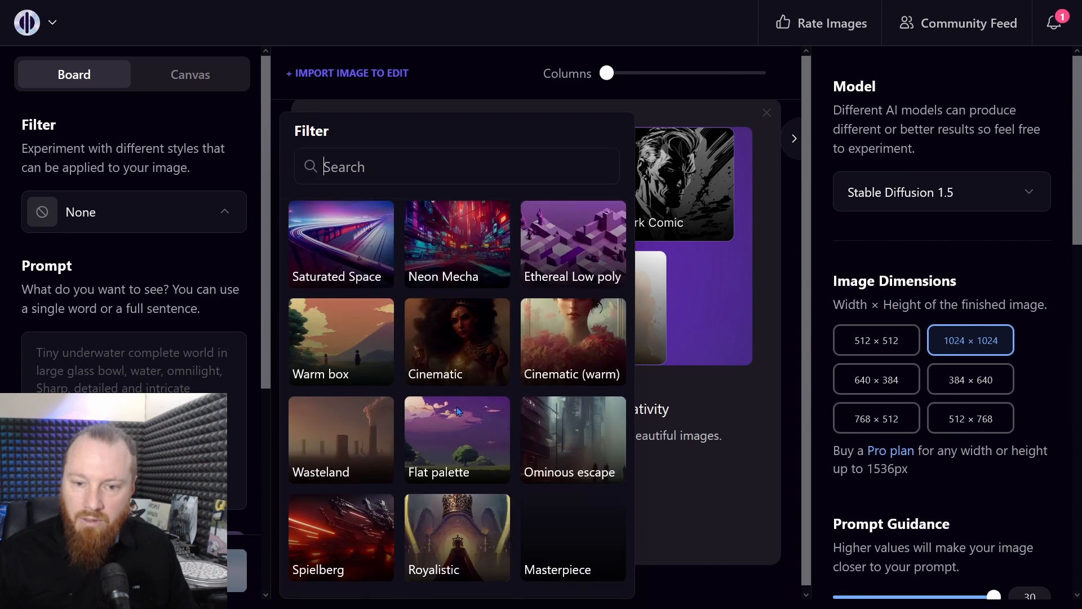
scroll(449, 493, "down", 2)
left_click(347, 441)
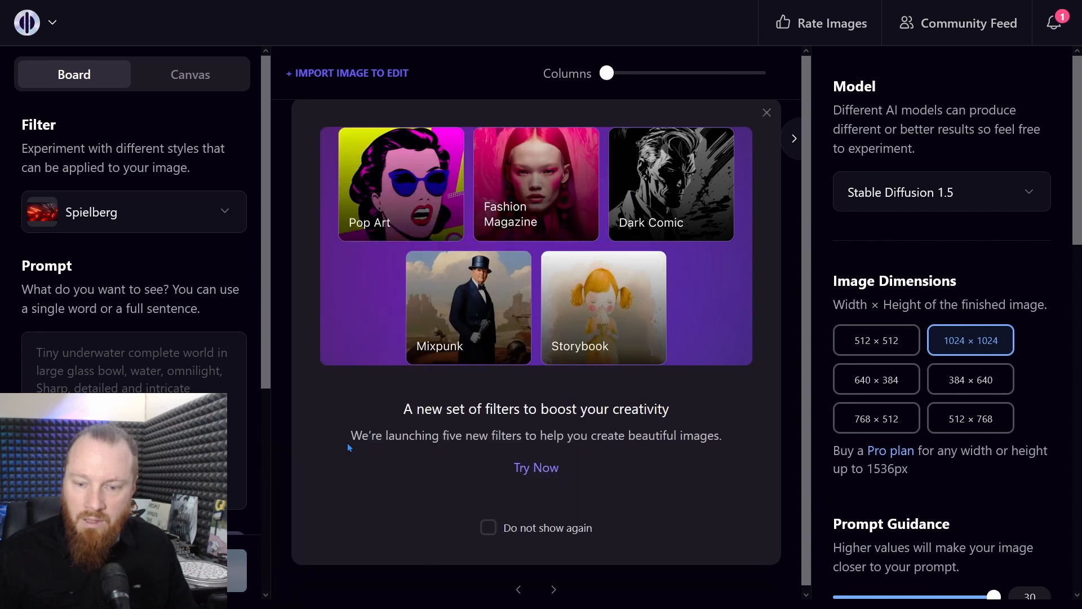
Step: Enter the image prompt "Alien ship on mars. DSLR. 4k. morning sun."
left_click(137, 356)
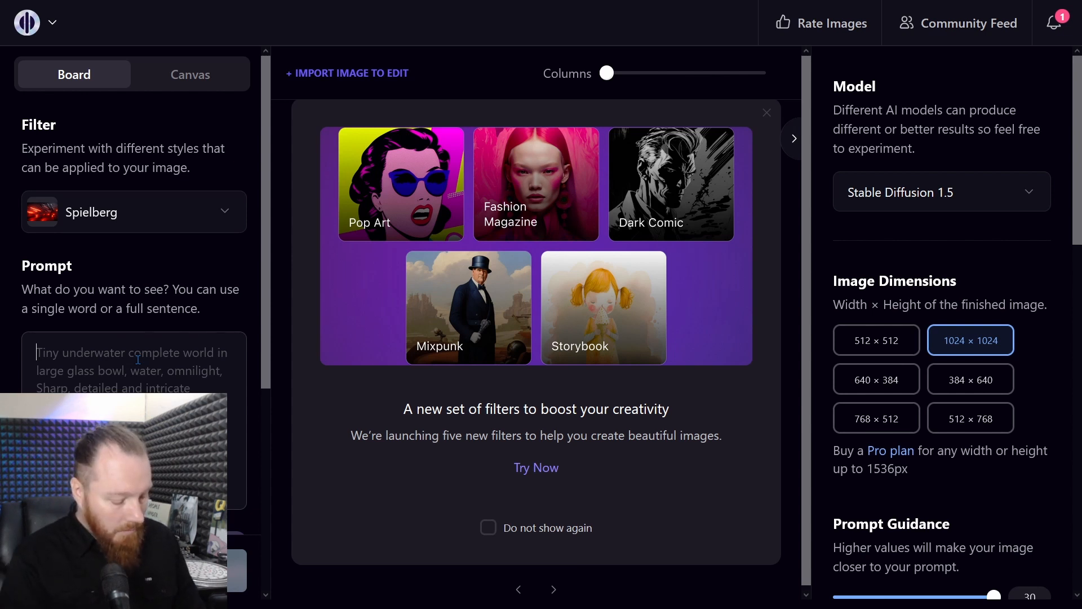
type("Alien ship on mars")
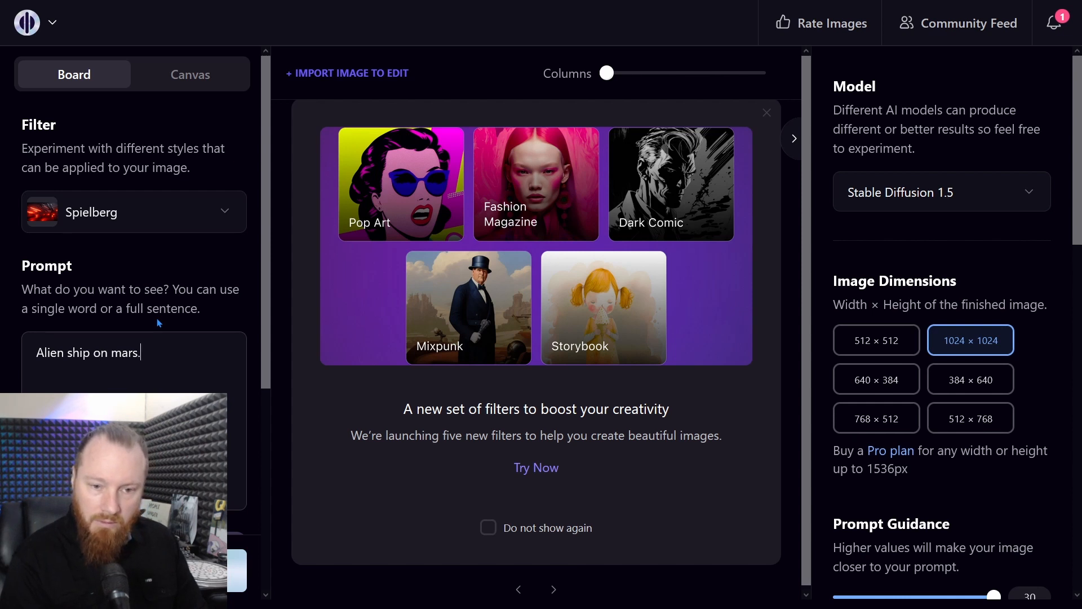
type(". DSLR")
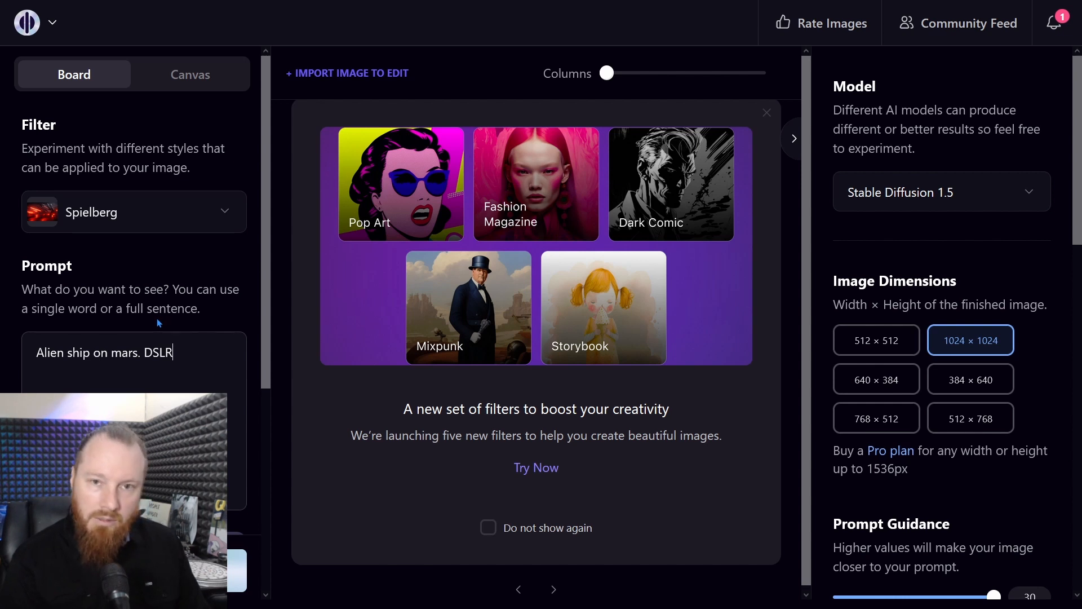
type(".")
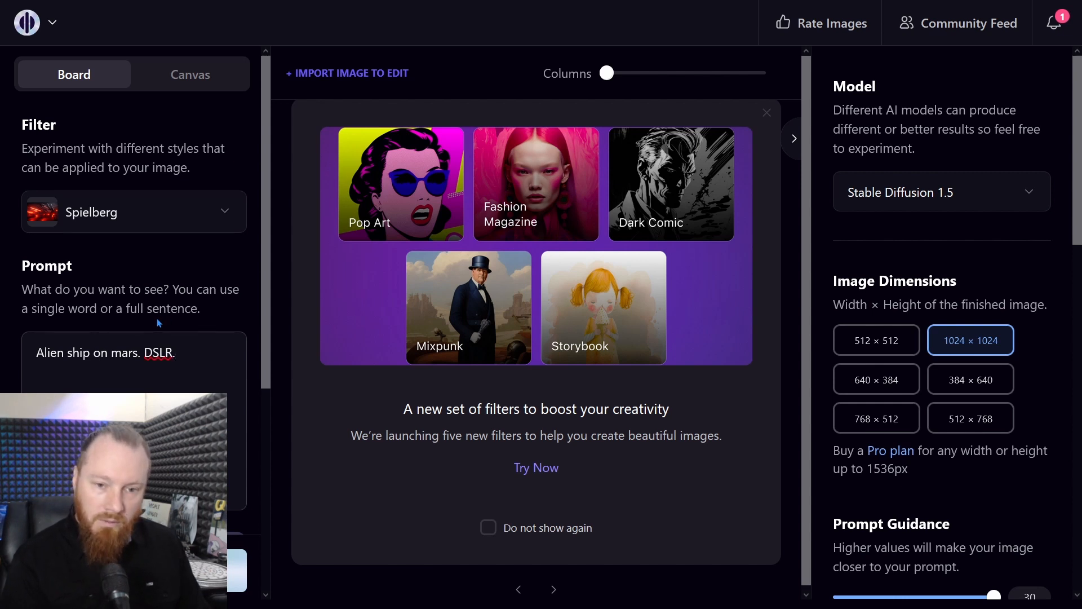
type(" 4k.")
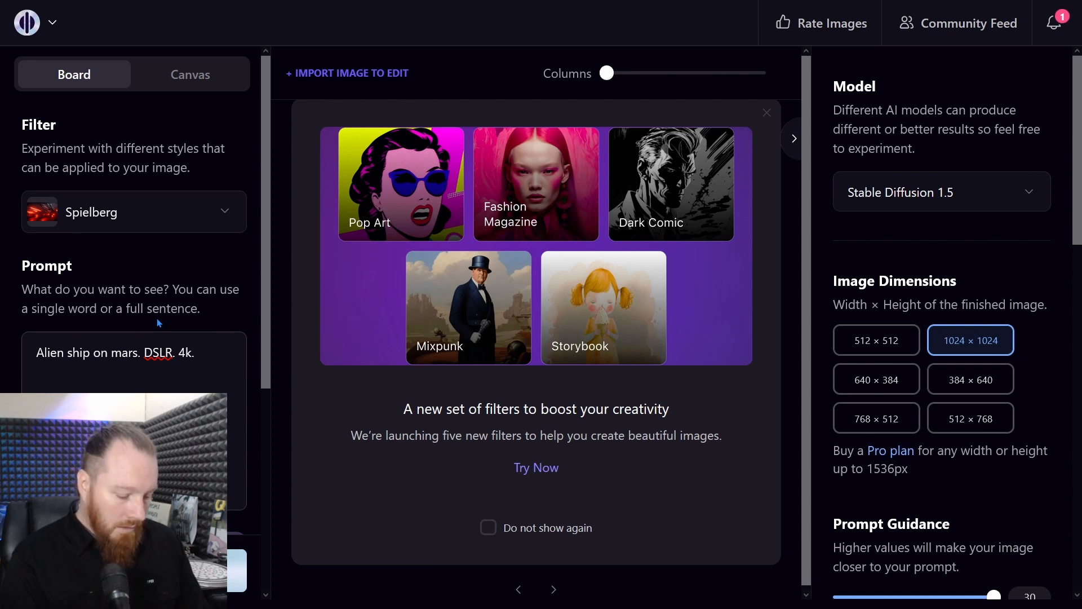
type("mo")
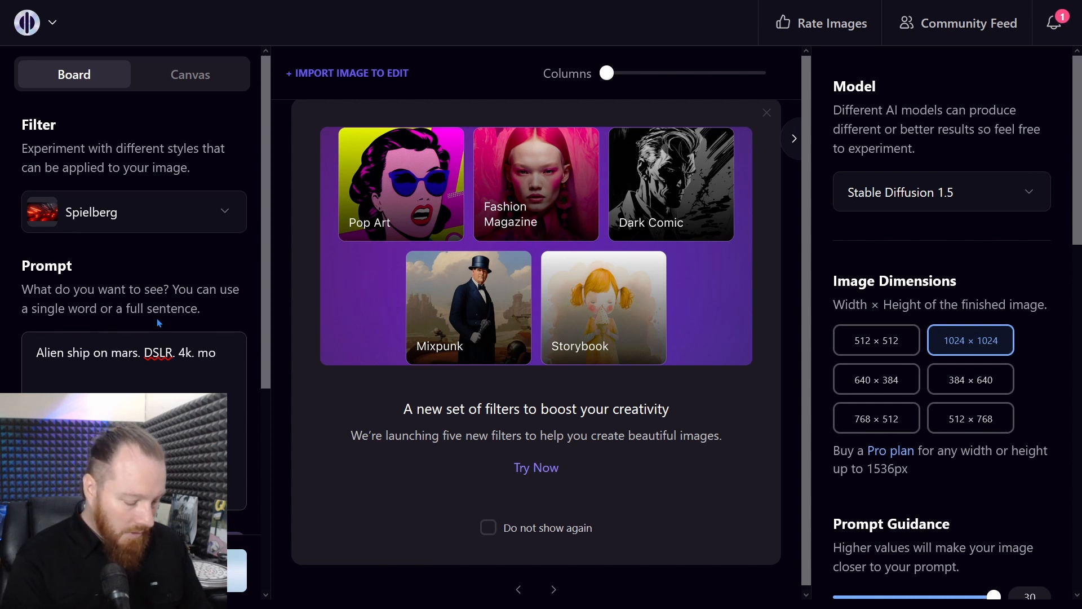
type("rning sun.")
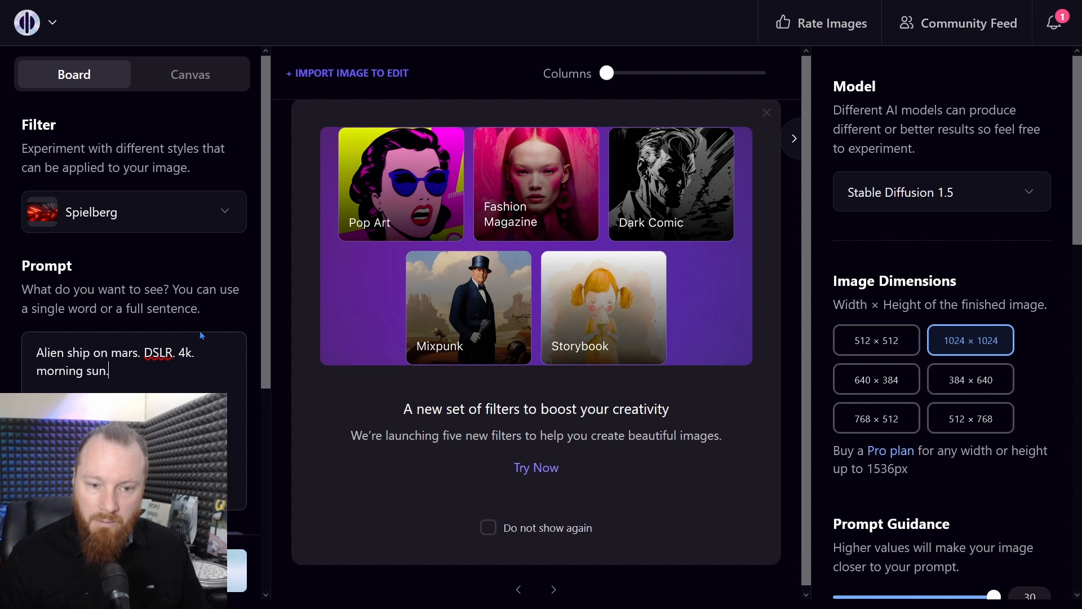
Step: Enable Exclude From Image and enter "ugly, bad render, low resolution." as the details to leave out
scroll(255, 434, "down", 2)
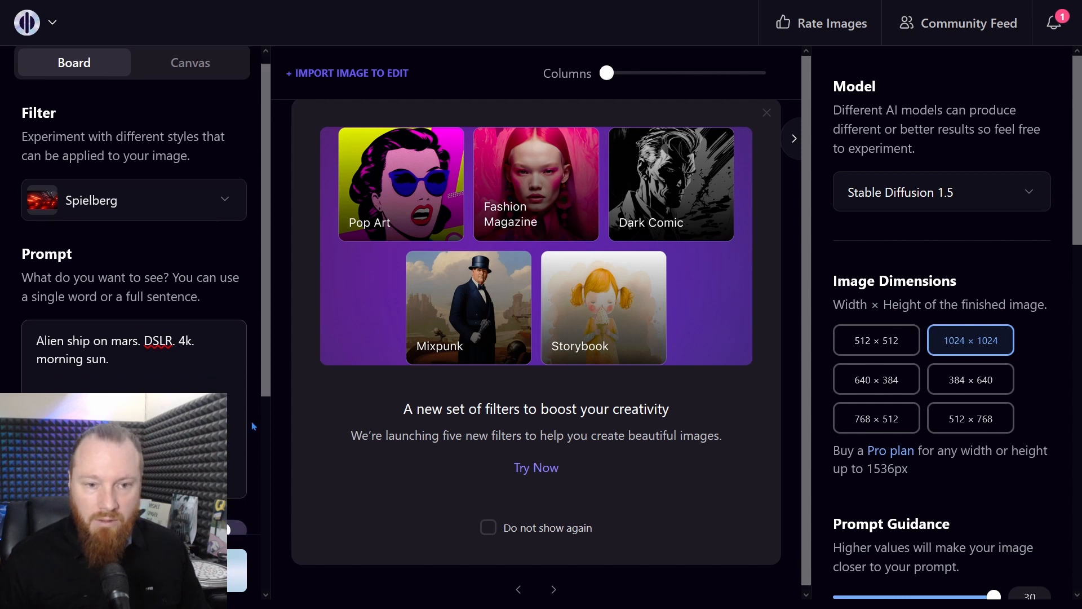
scroll(255, 429, "up", 2)
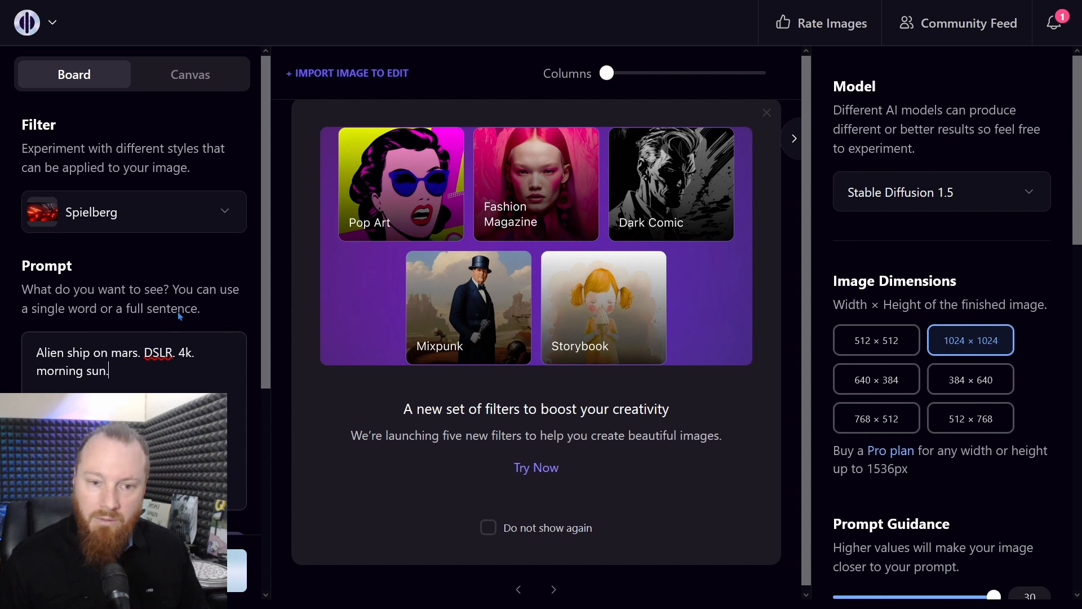
scroll(179, 316, "down", 7)
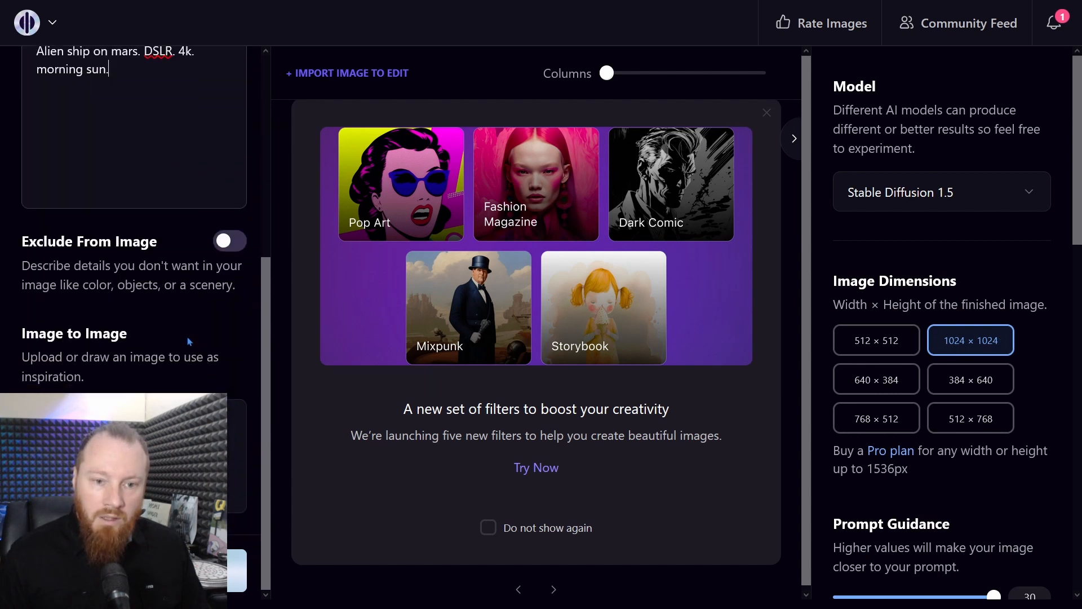
left_click(226, 245)
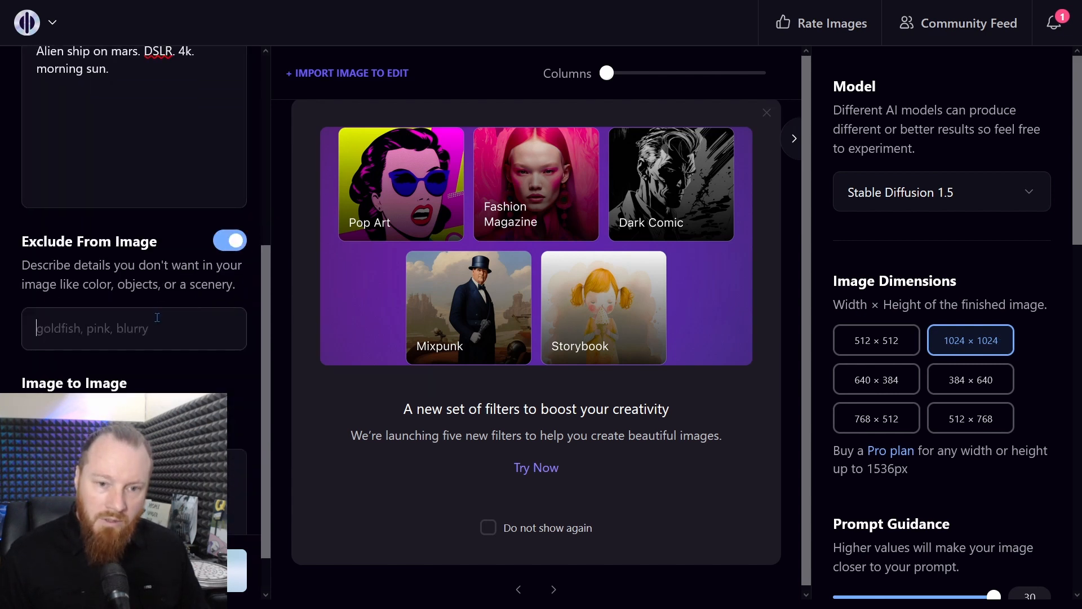
type("ugl")
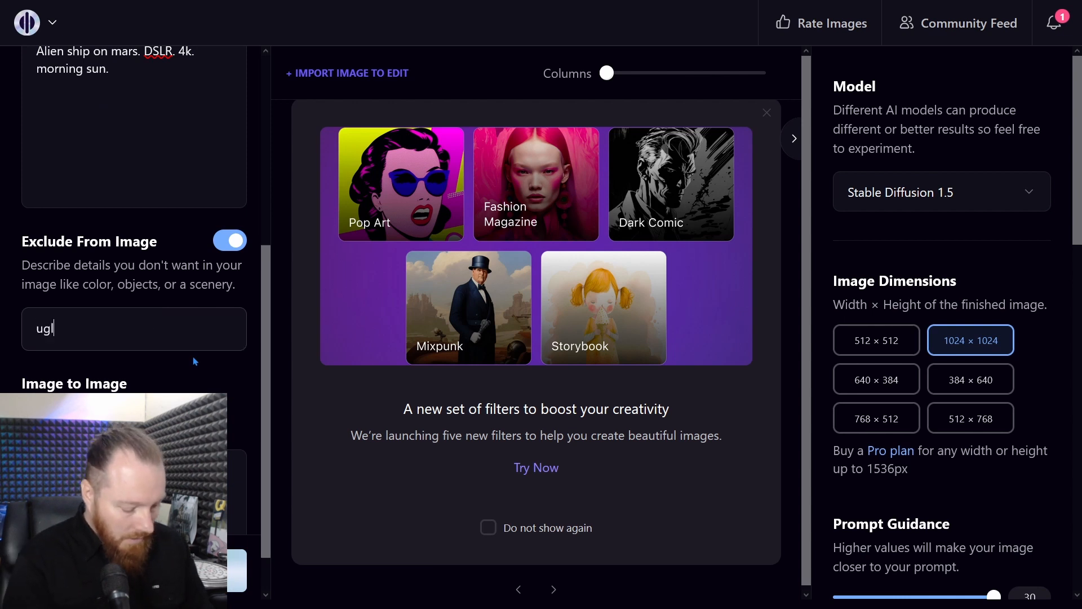
type("y, bad")
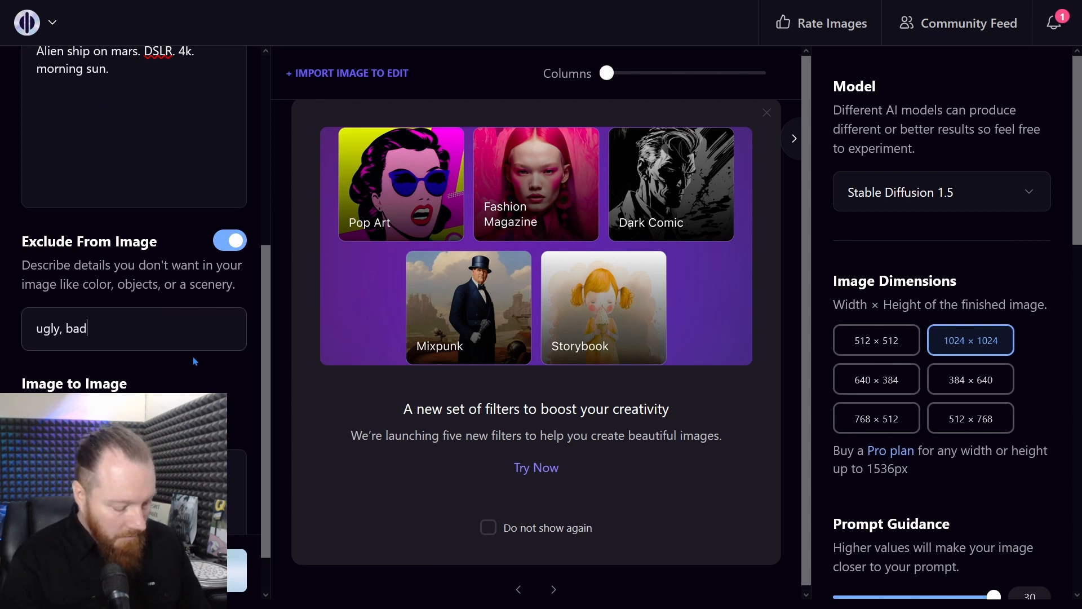
type(" render")
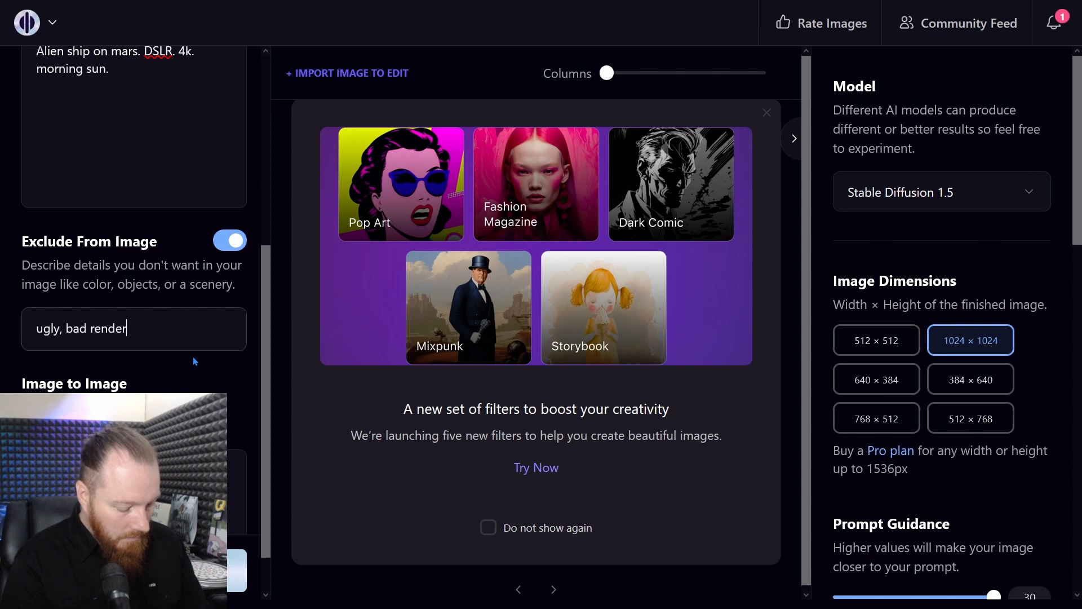
type(", low")
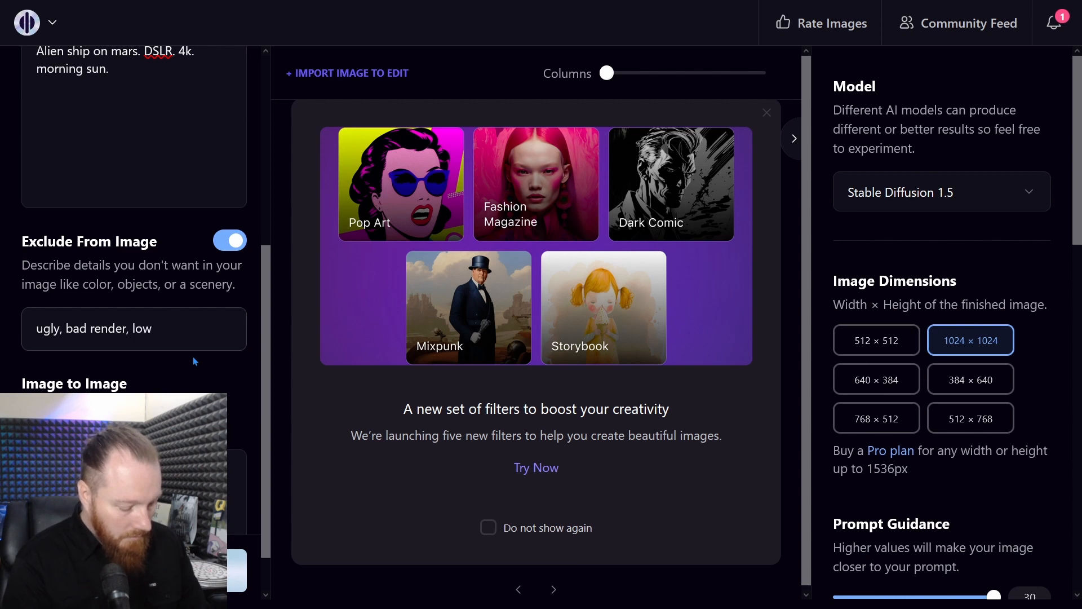
type(" resol")
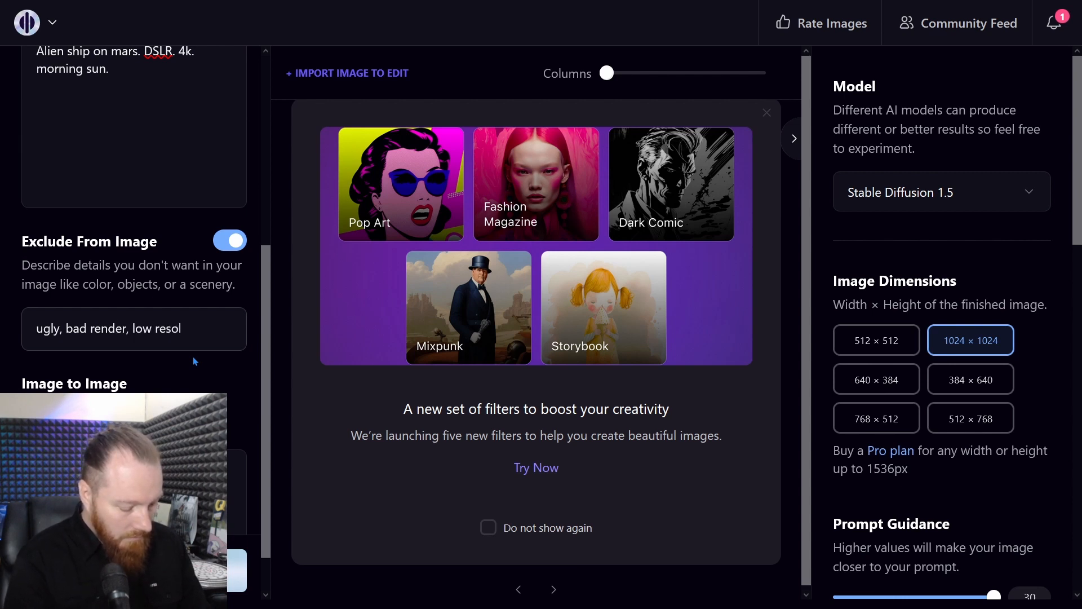
type("ution.")
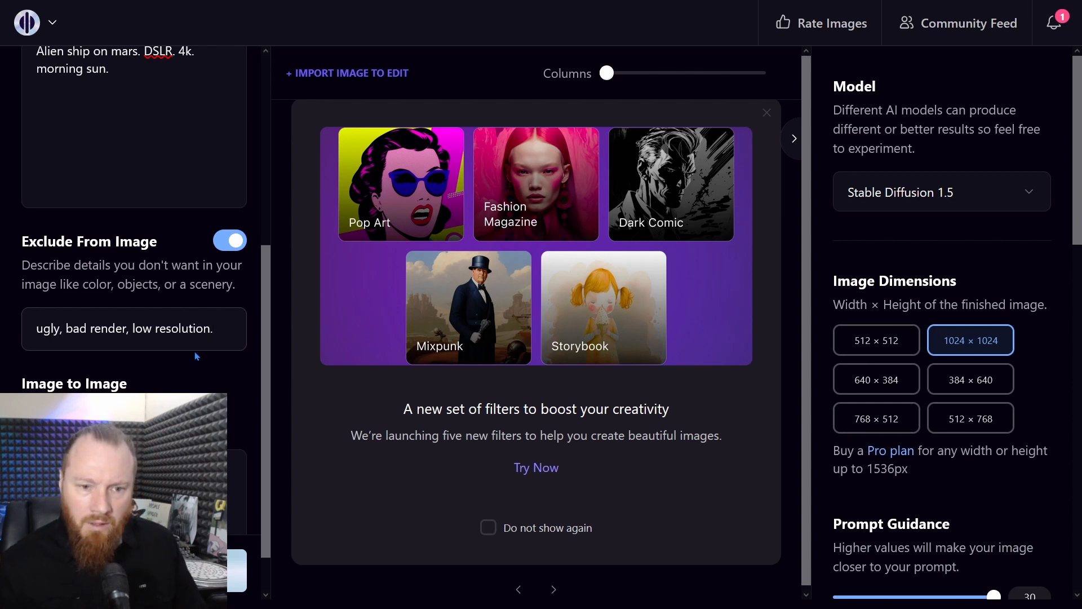
Step: Set the Prompt Guidance value to 7
scroll(200, 344, "down", 1)
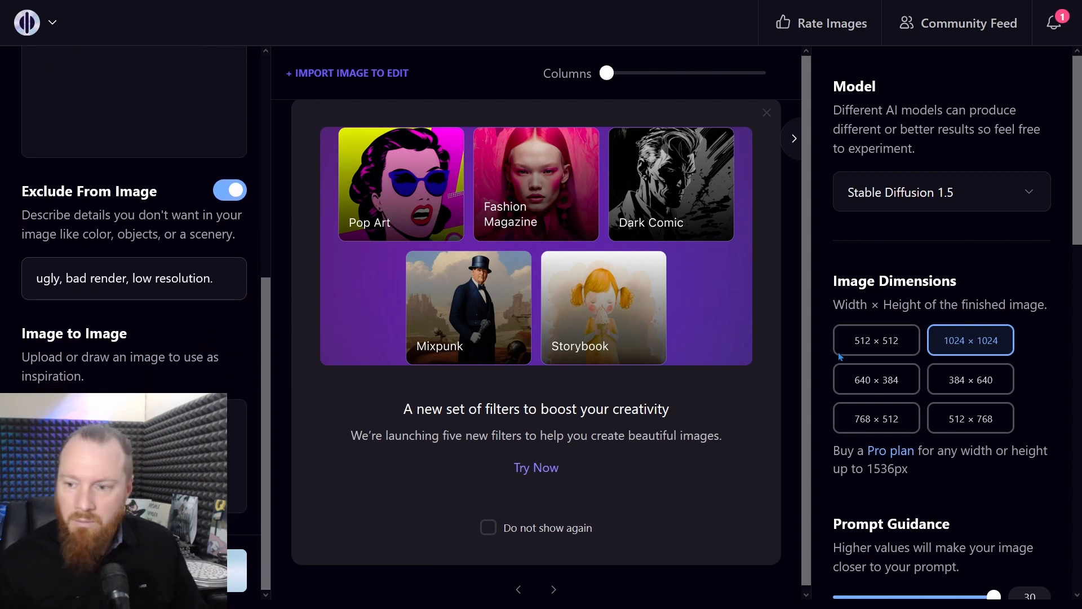
scroll(839, 357, "down", 4)
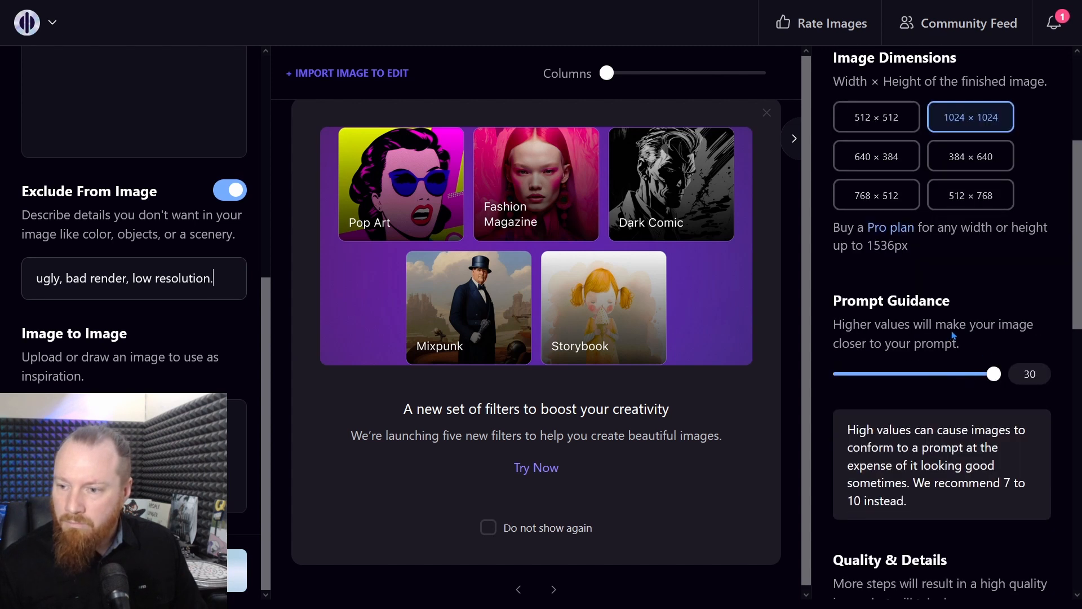
scroll(952, 336, "down", 2)
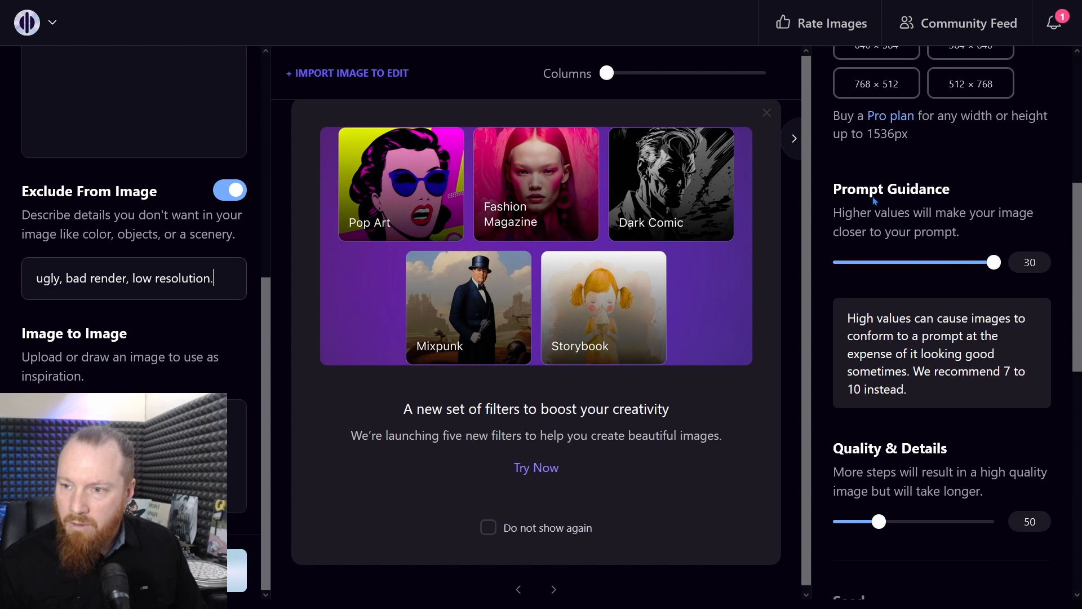
left_click_drag(995, 266, 870, 268)
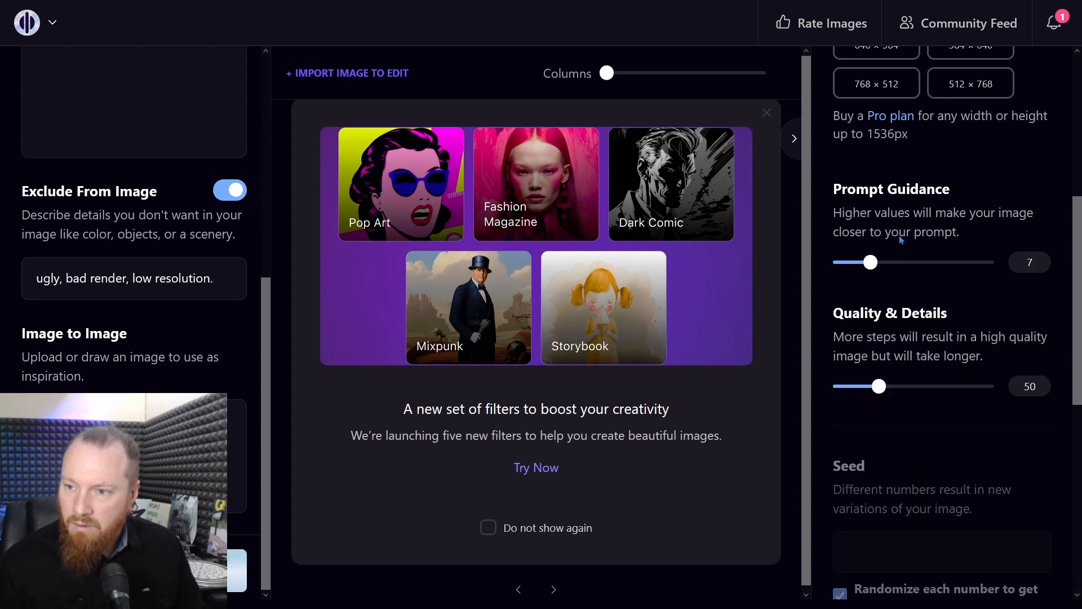
Step: Set the Prompt Guidance value to 8
scroll(903, 232, "up", 2)
scroll(903, 232, "down", 2)
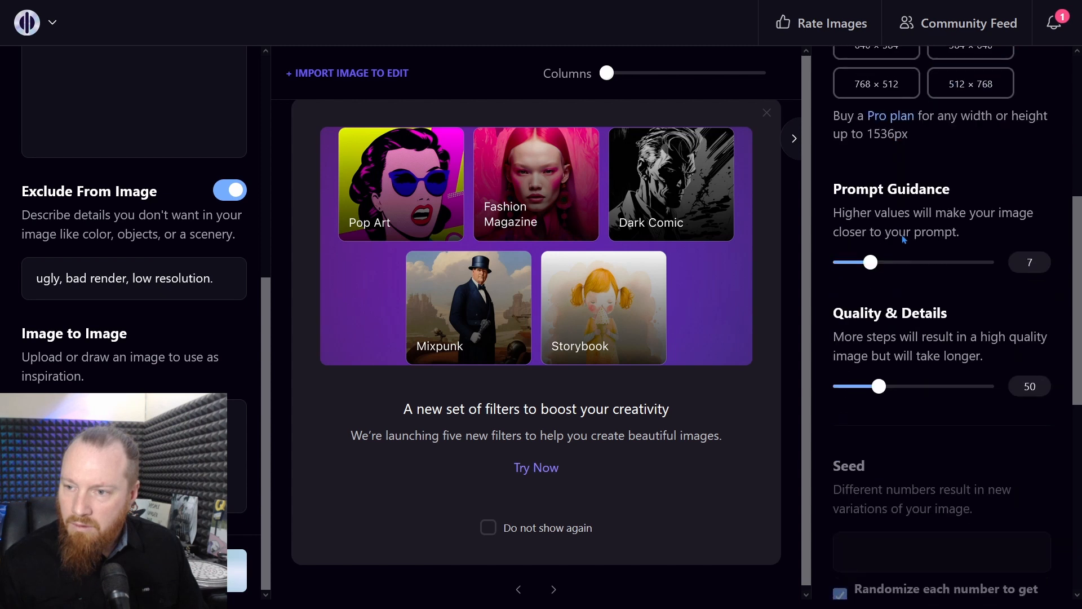
left_click(875, 264)
left_click(882, 263)
left_click_drag(882, 264, 871, 265)
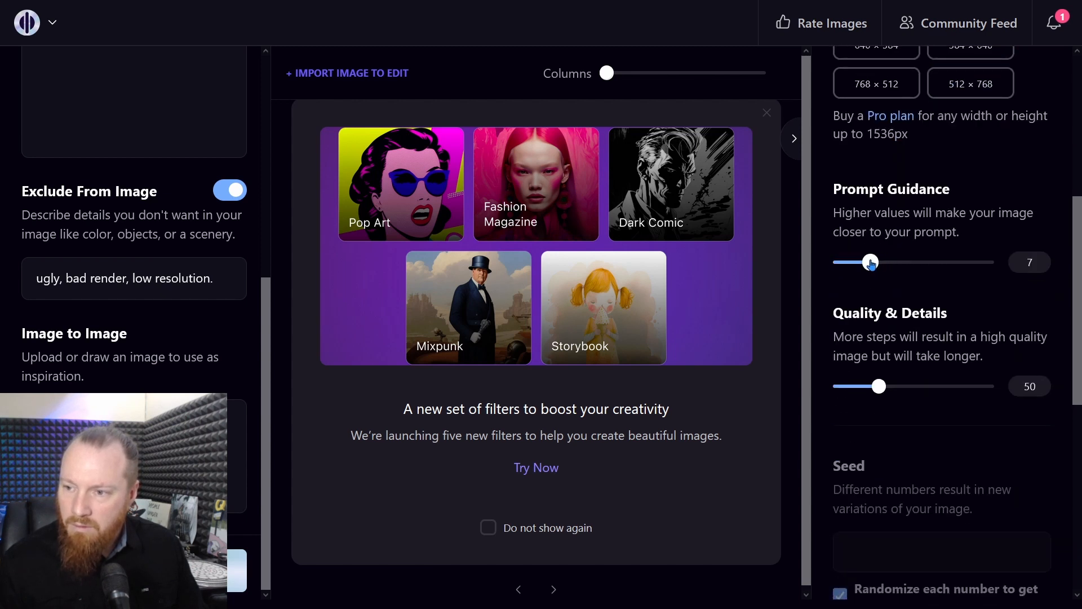
left_click(873, 264)
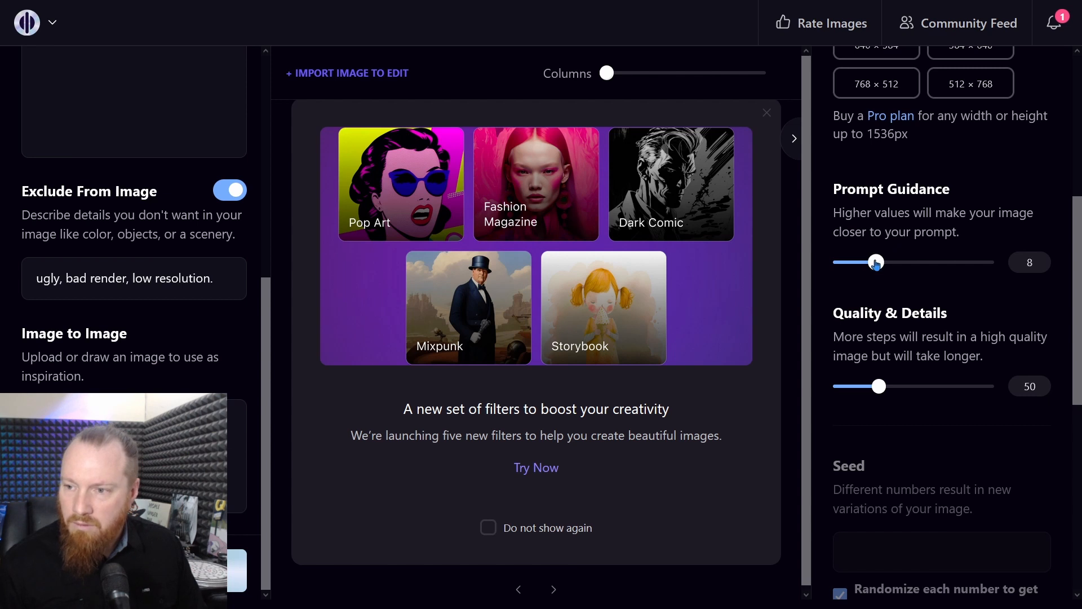
Step: Switch the seed from randomized to a fixed number and turn randomization back on
scroll(949, 306, "down", 3)
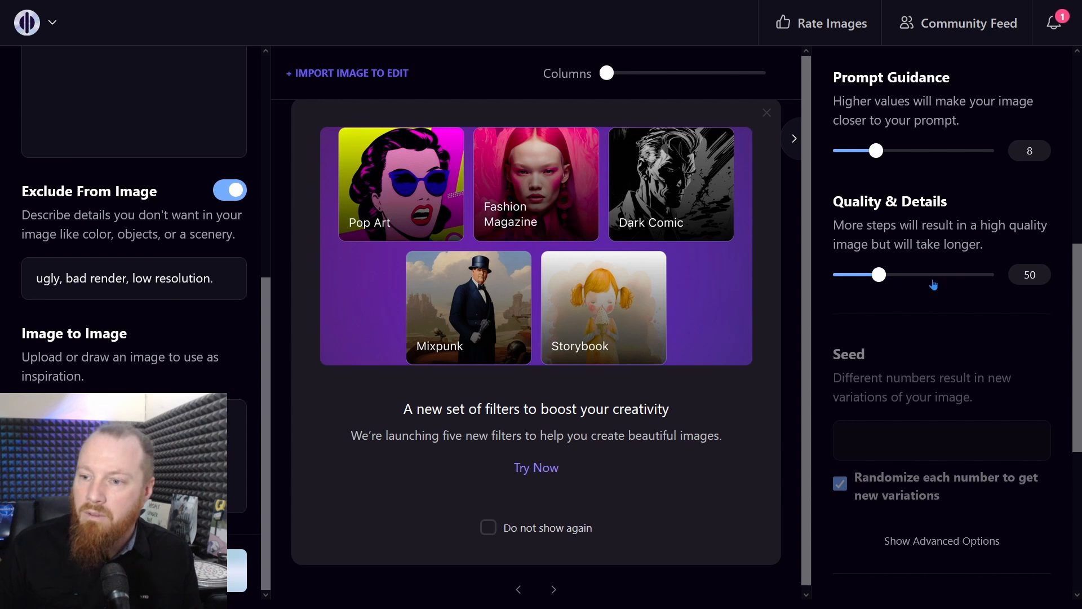
scroll(891, 282, "down", 2)
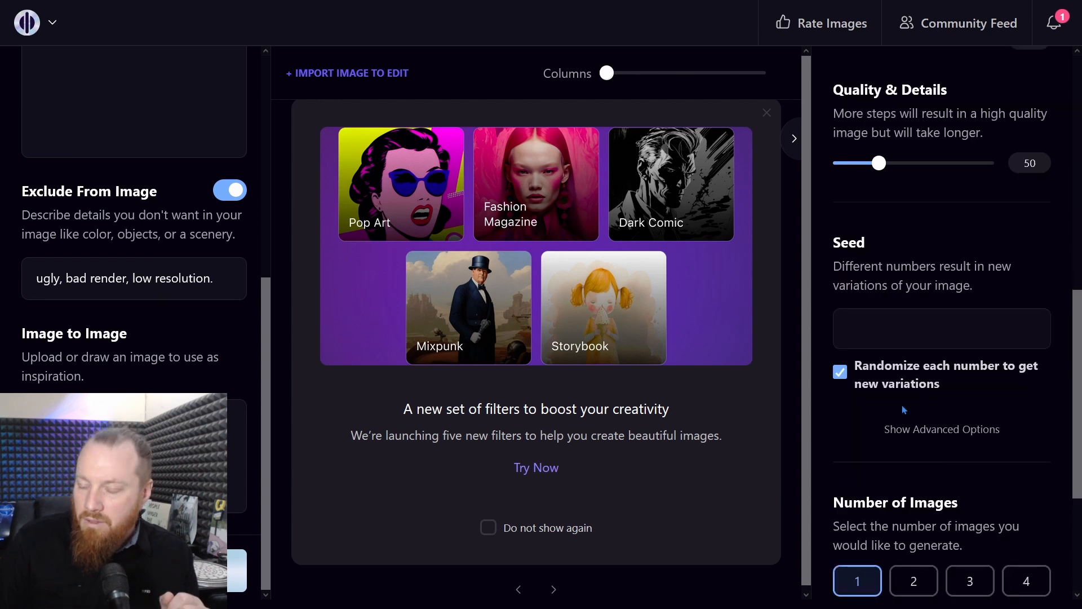
left_click(840, 373)
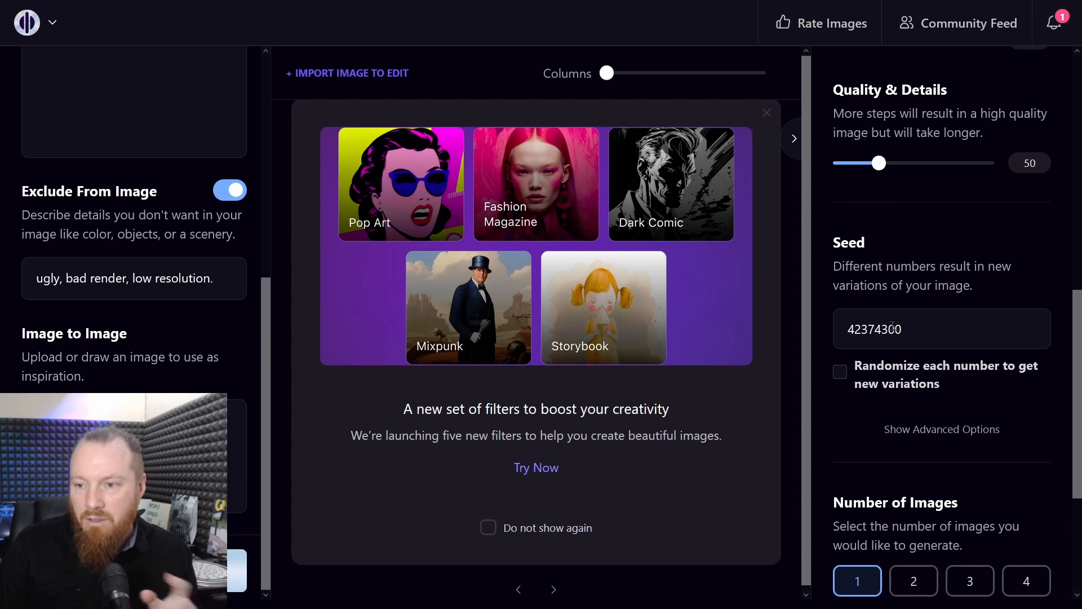
scroll(172, 305, "up", 3)
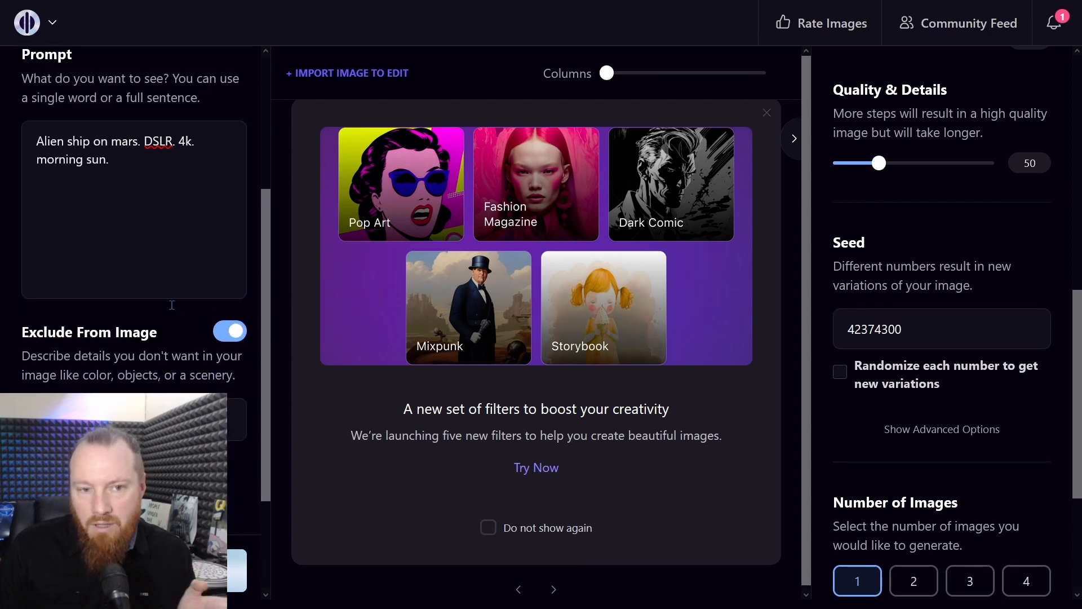
scroll(172, 304, "up", 1)
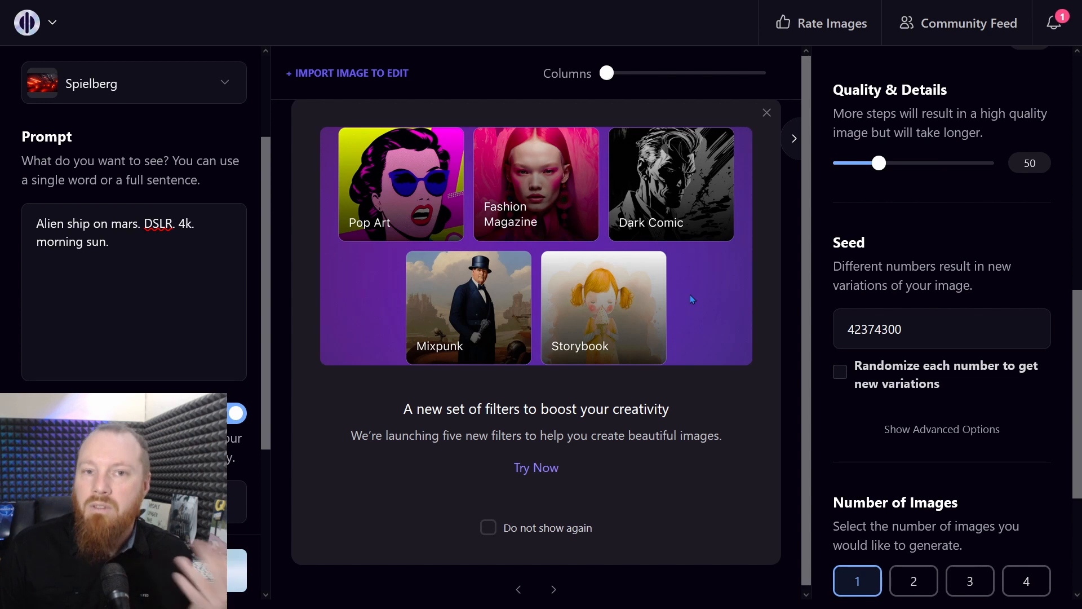
left_click(852, 382)
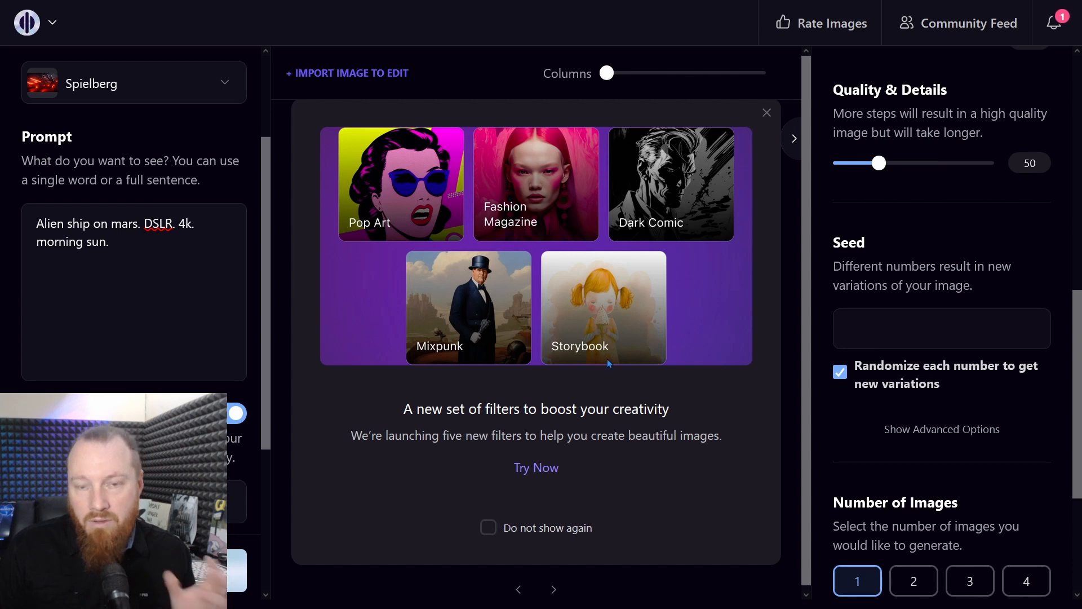
Step: Generate 4 images with Private Session enabled
scroll(901, 451, "down", 4)
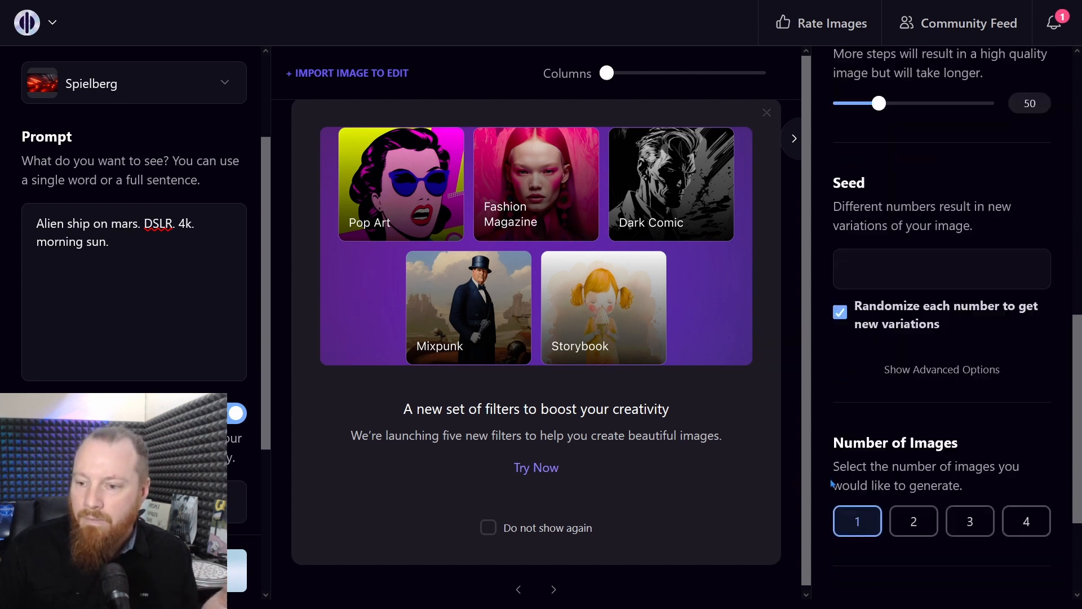
left_click(1025, 366)
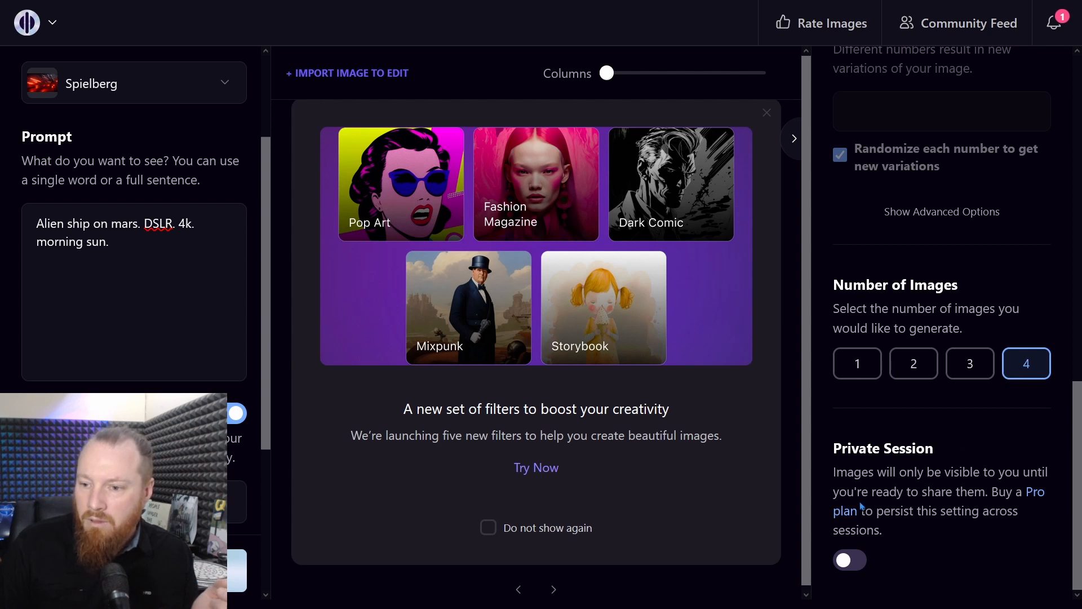
left_click(853, 565)
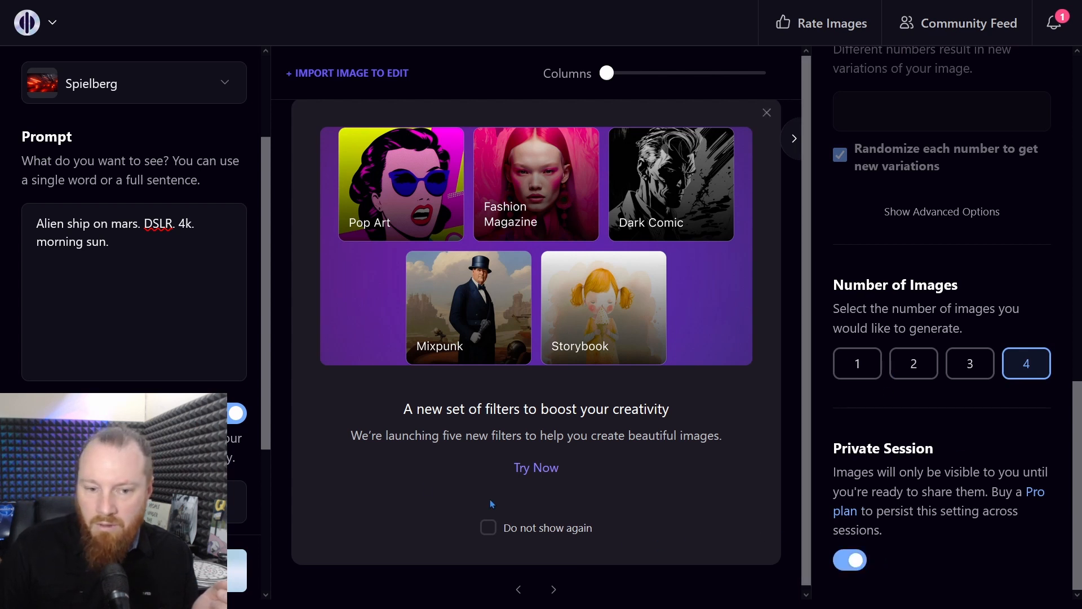
left_click(280, 551)
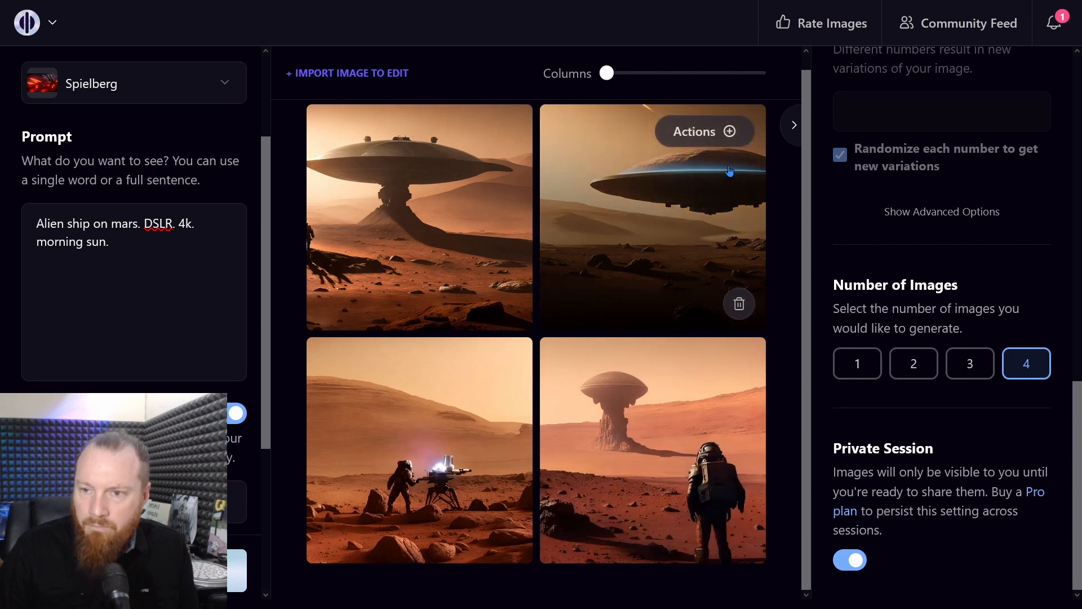
Step: View the generated image of the hovering saucer with the blue light band full screen and return to the results
left_click(730, 133)
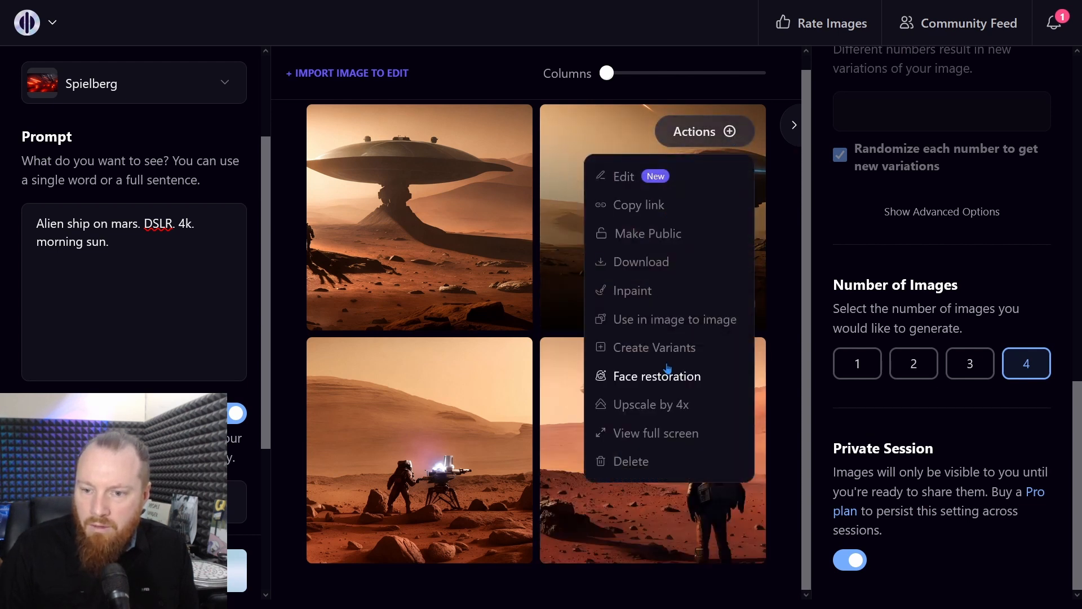
left_click(676, 432)
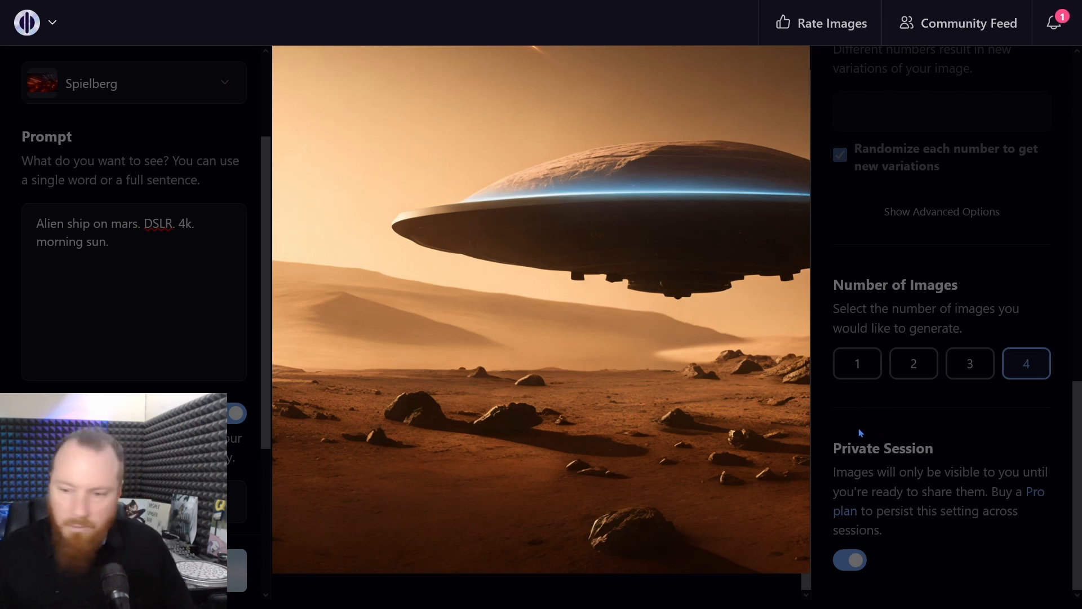
left_click(756, 597)
Step: Upscale the image of the astronaut facing the alien ship by 4x and download the result
mouse_move(678, 446)
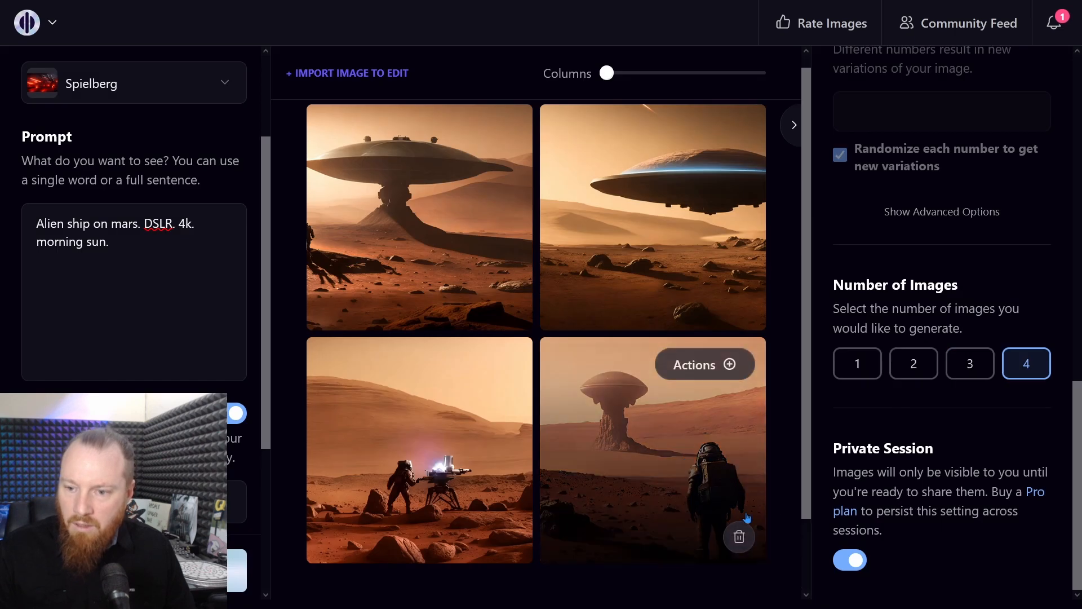
left_click(730, 365)
scroll(703, 495, "down", 1)
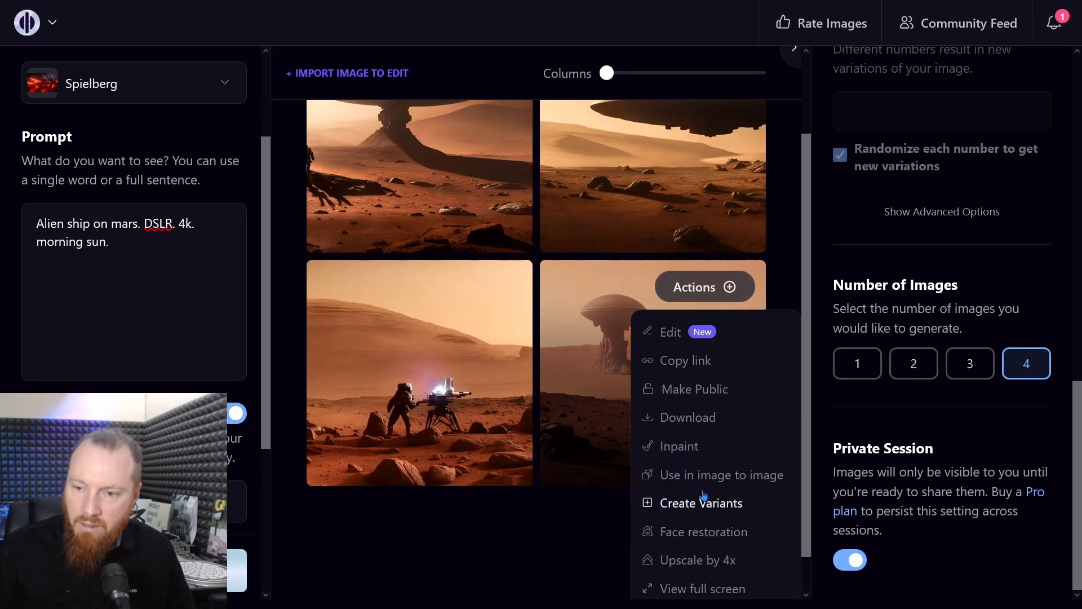
left_click(691, 564)
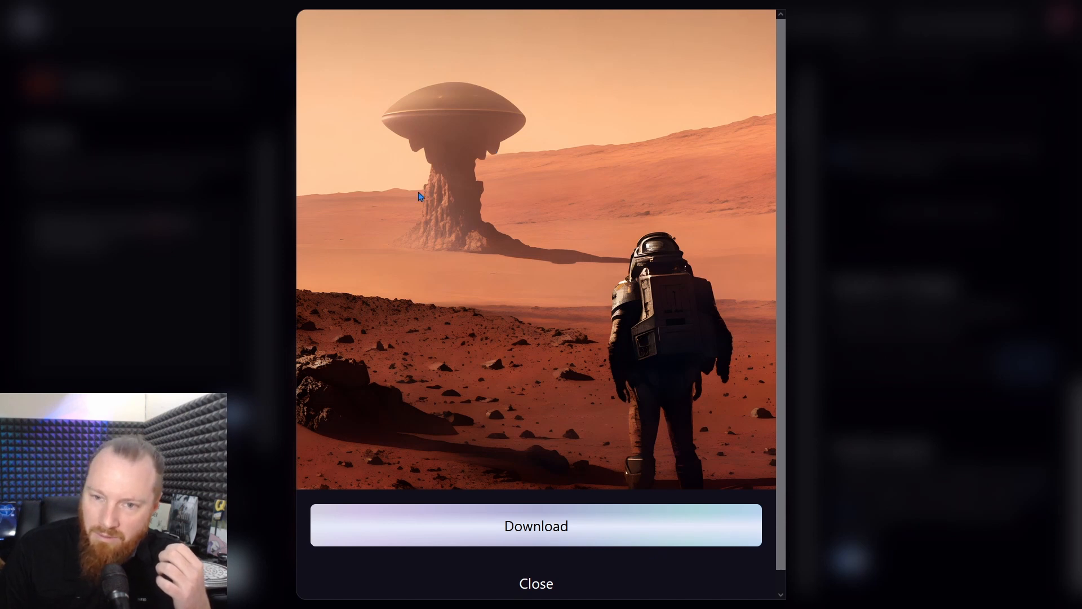
left_click(624, 538)
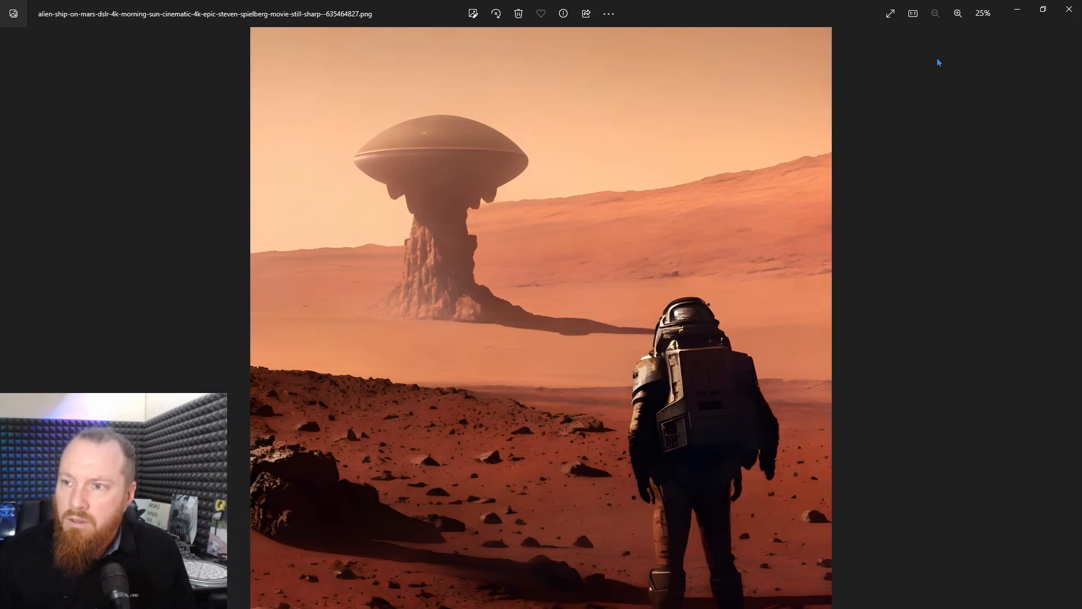
Step: Examine the astronaut and alien ship details in the downloaded upscaled image up close and return to the generated images
scroll(739, 222, "up", 5)
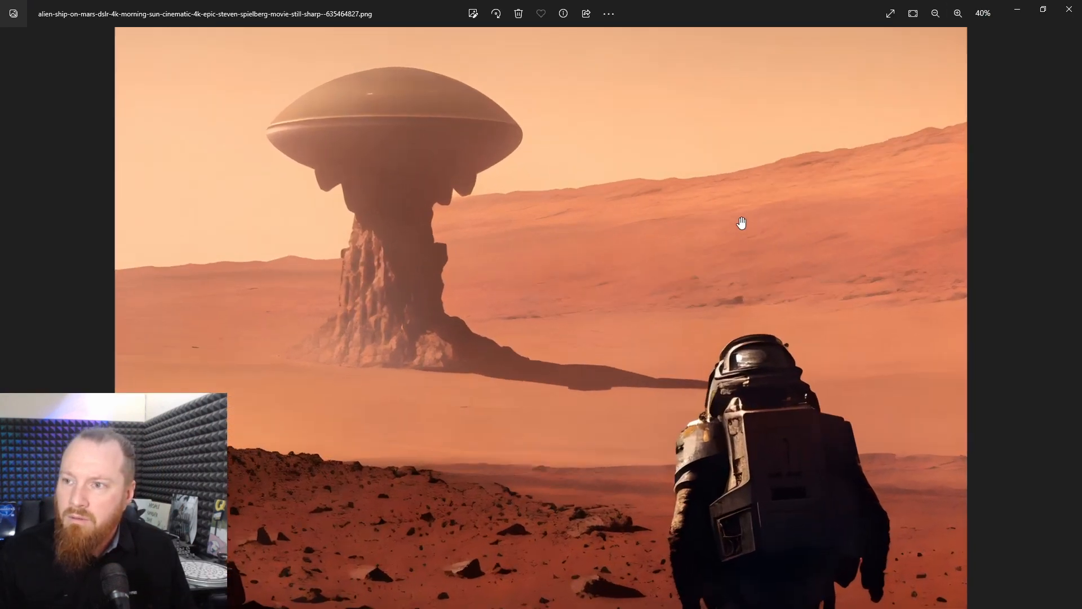
scroll(741, 223, "up", 5)
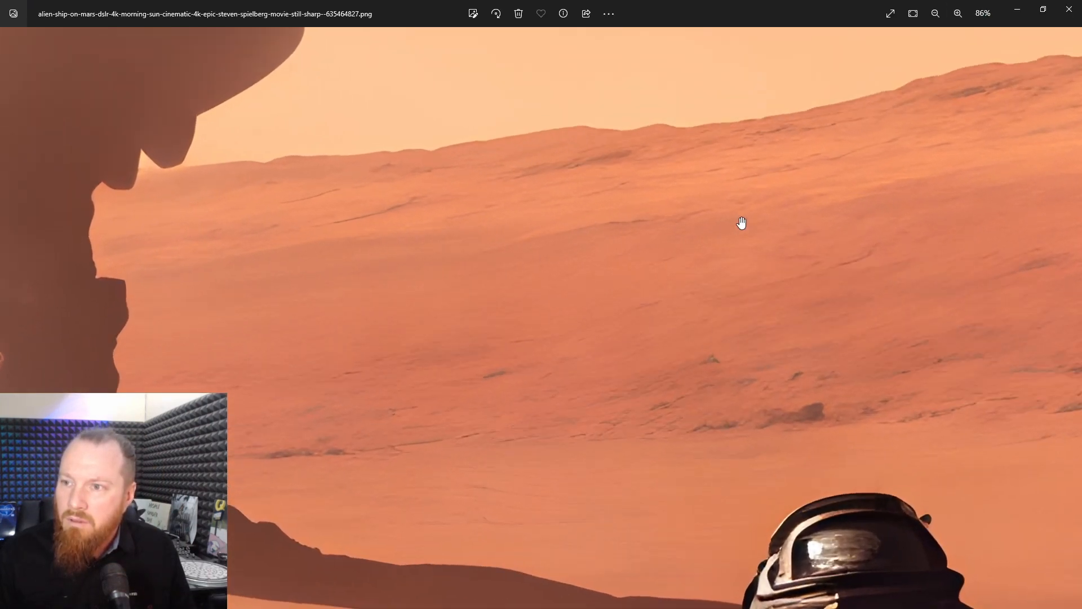
scroll(741, 222, "down", 1)
left_click_drag(863, 341, 857, 179)
left_click_drag(895, 396, 850, 172)
left_click_drag(574, 315, 499, 255)
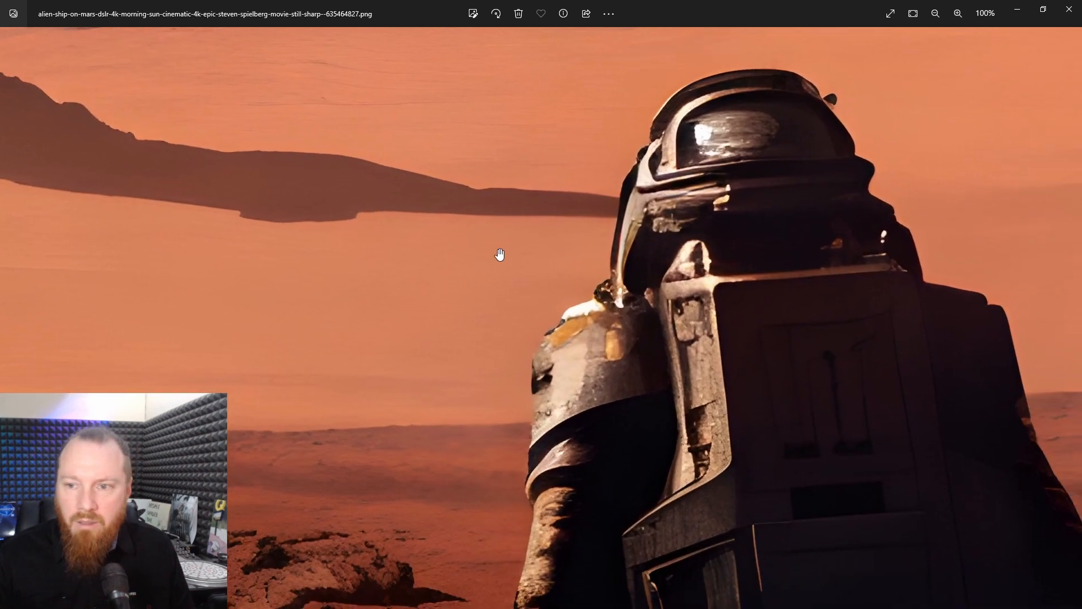
left_click_drag(736, 272, 494, 264)
left_click_drag(343, 276, 928, 237)
left_click_drag(144, 259, 787, 246)
left_click_drag(167, 255, 584, 272)
left_click_drag(841, 270, 466, 261)
left_click_drag(732, 270, 542, 274)
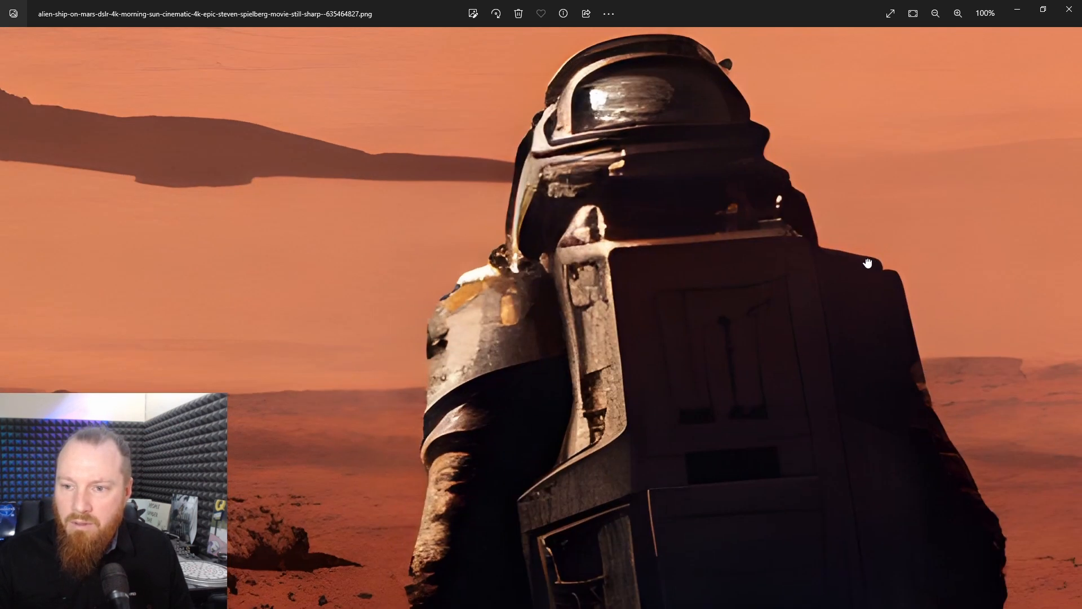
left_click_drag(637, 265, 517, 295)
left_click_drag(595, 150, 575, 392)
left_click_drag(493, 405, 666, 264)
left_click_drag(476, 201, 678, 304)
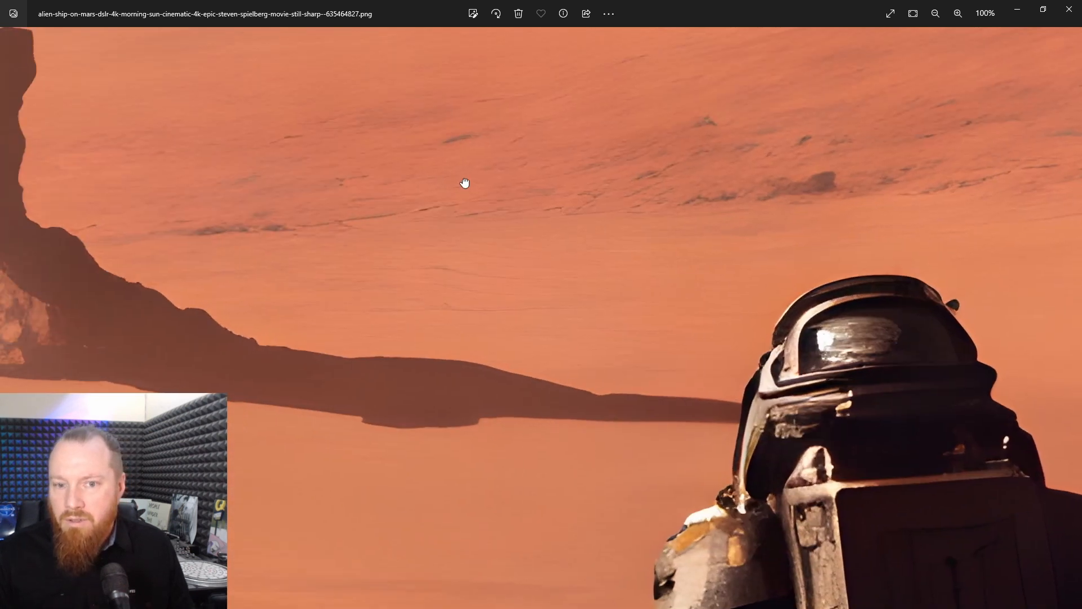
mouse_move(56, 76)
left_mouse_down()
mouse_move(306, 258)
mouse_move(485, 367)
left_mouse_up()
left_click_drag(455, 216, 522, 399)
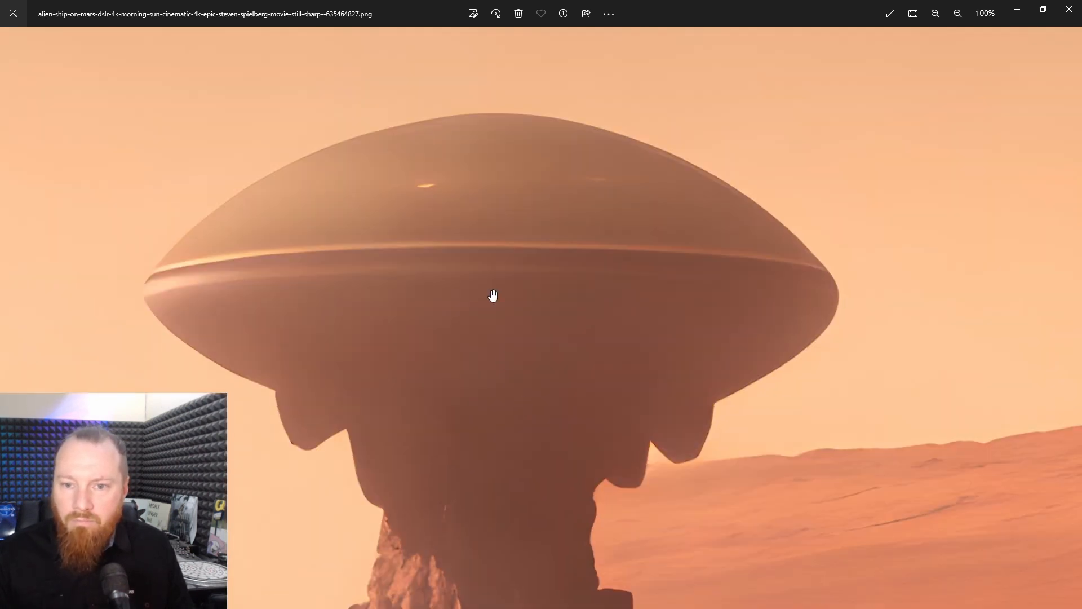
left_click_drag(687, 407, 472, 161)
left_click_drag(719, 381, 664, 271)
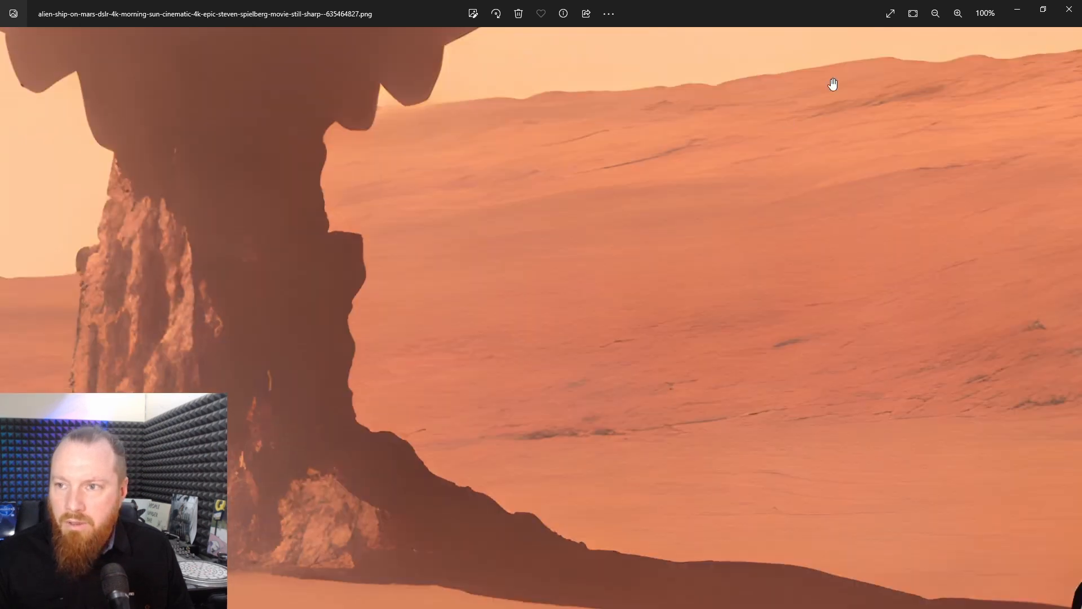
left_click(1017, 9)
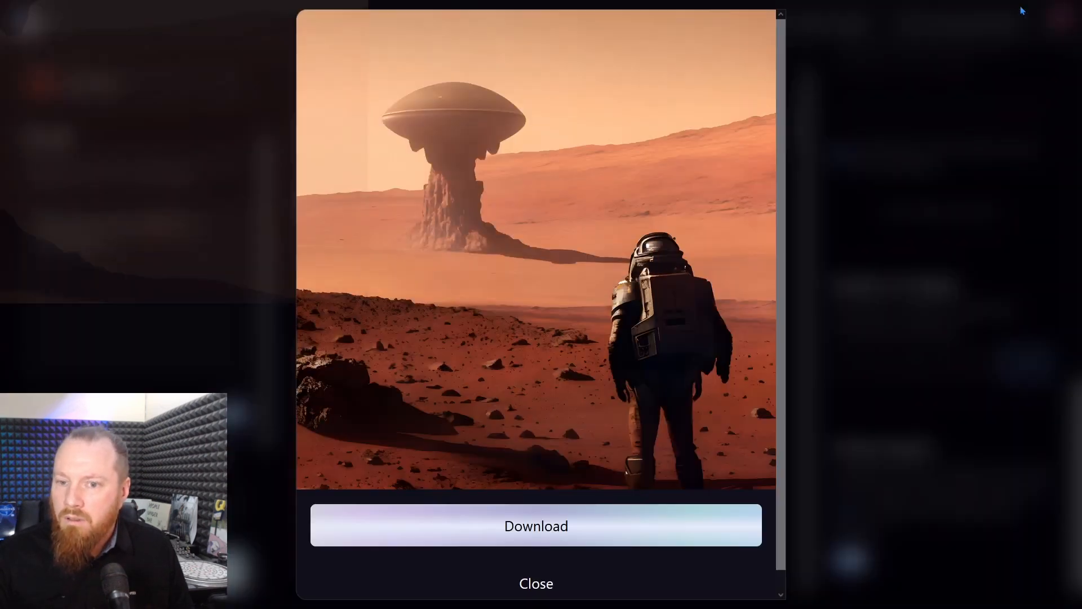
left_click(544, 585)
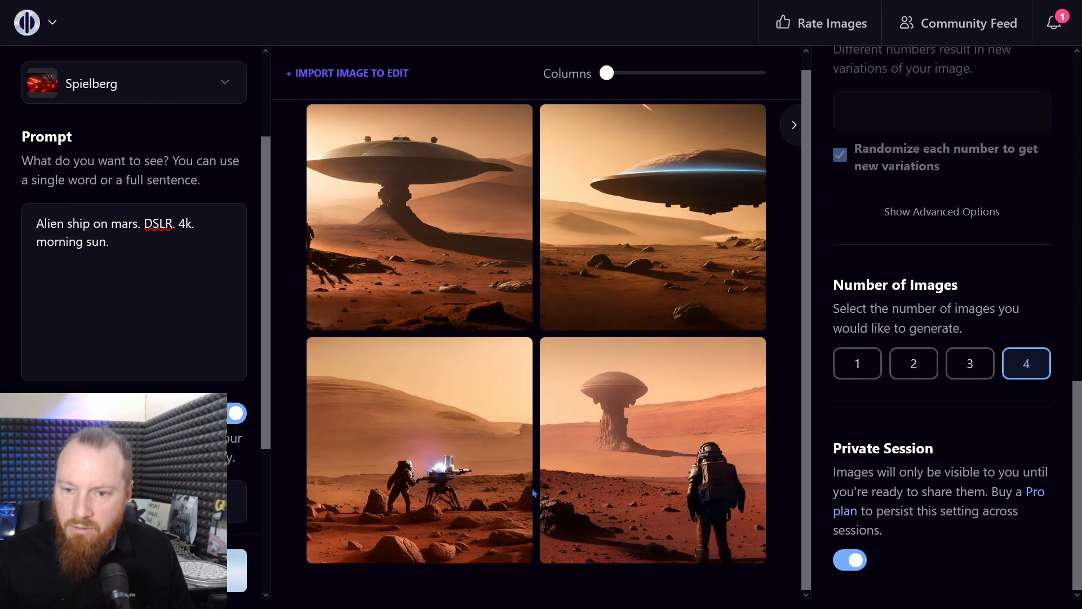
Step: Add "macro lens." after "DSLR." in the prompt and generate a new set of images
left_click(125, 240)
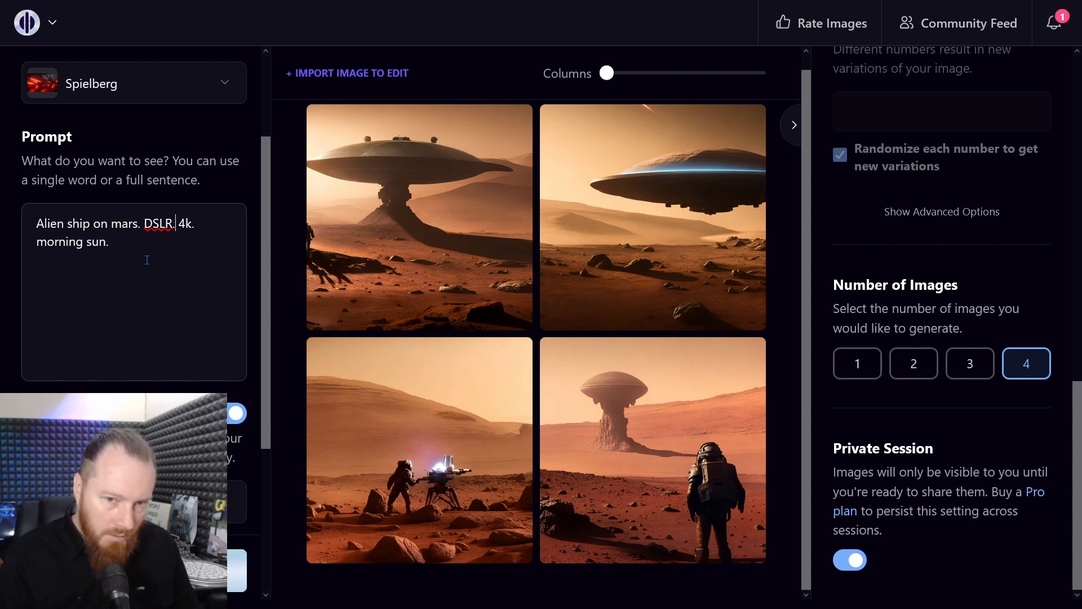
type("macro lens.")
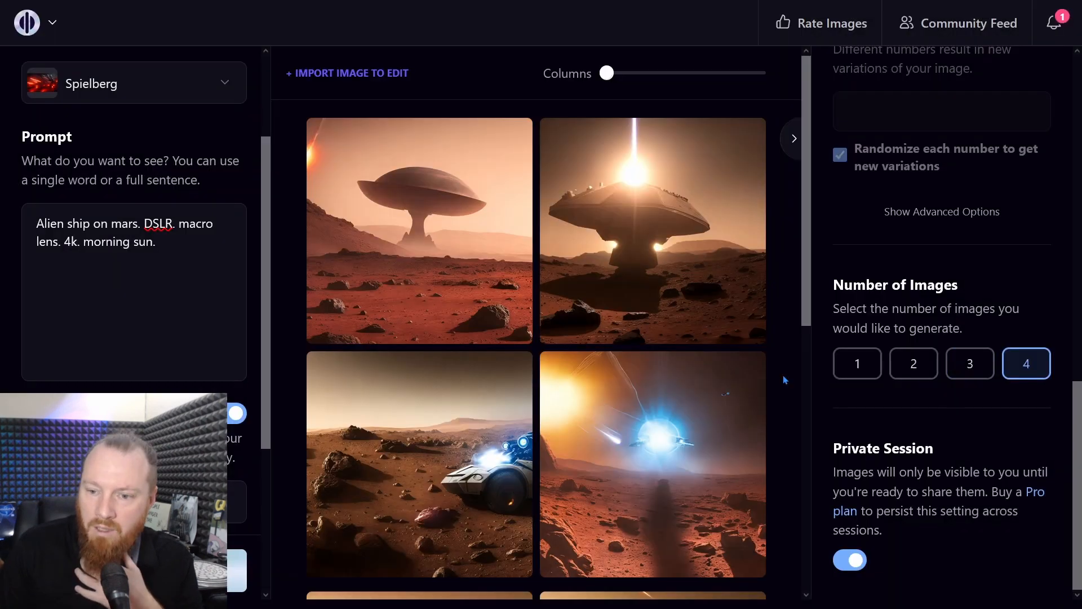
Step: Compare the new macro lens images with the previously generated set
scroll(785, 380, "down", 8)
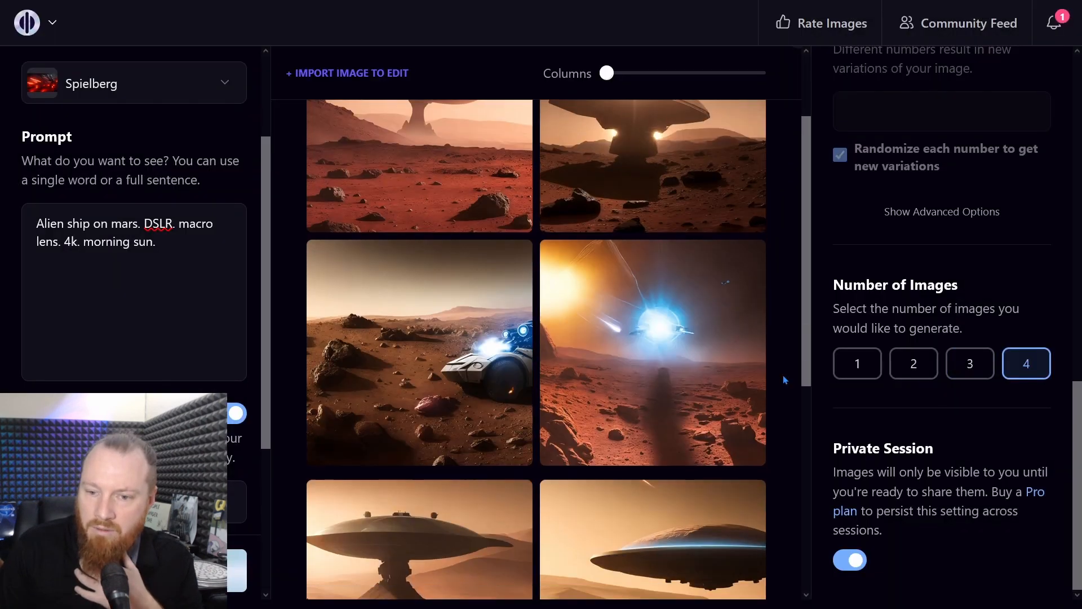
scroll(648, 422, "up", 10)
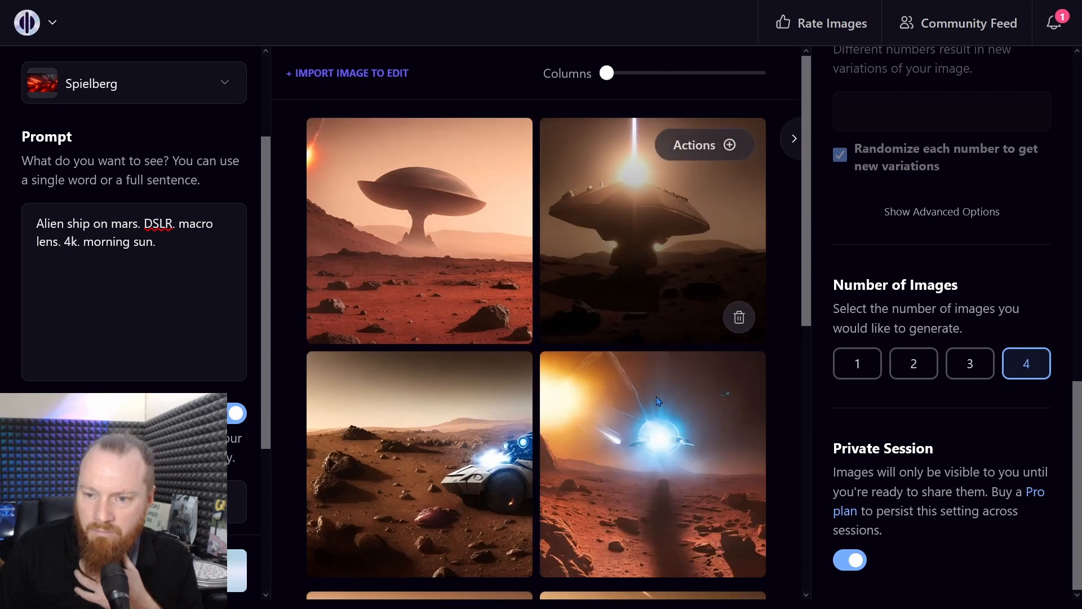
scroll(656, 397, "down", 2)
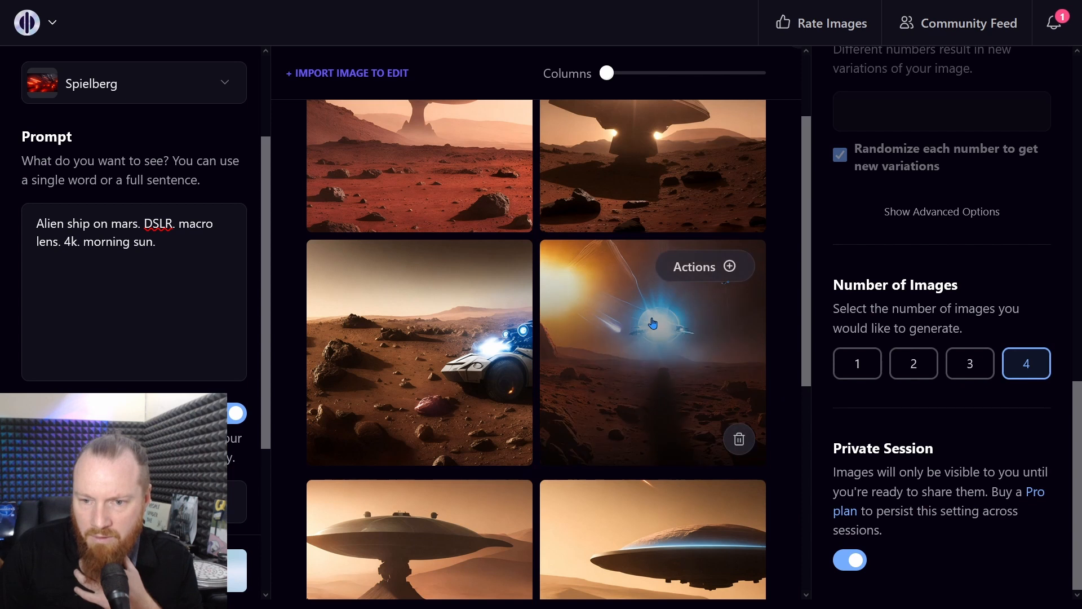
scroll(794, 371, "up", 2)
scroll(795, 372, "down", 10)
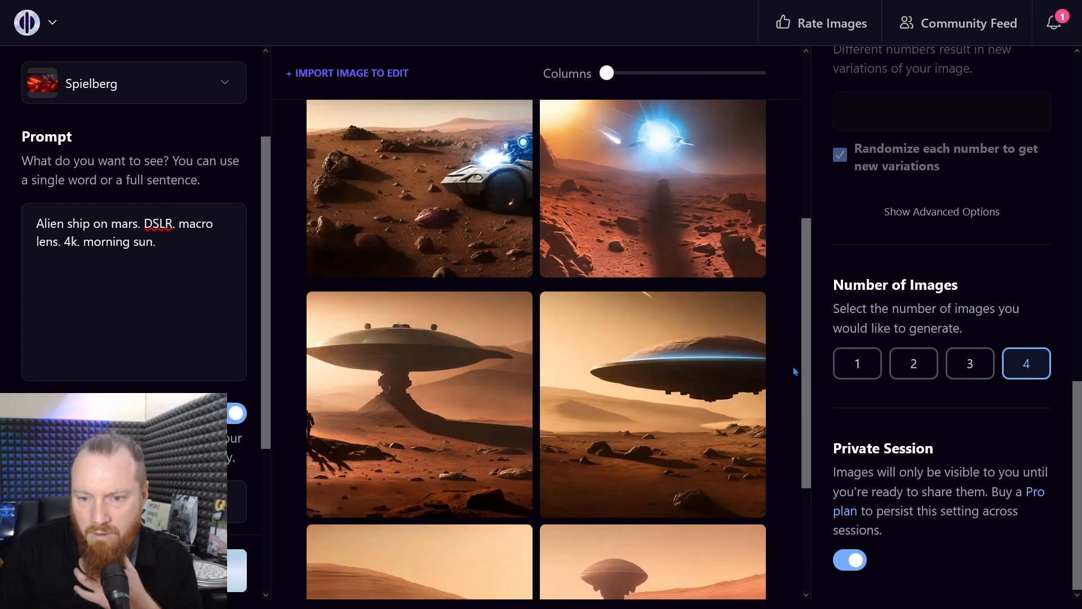
scroll(795, 371, "up", 10)
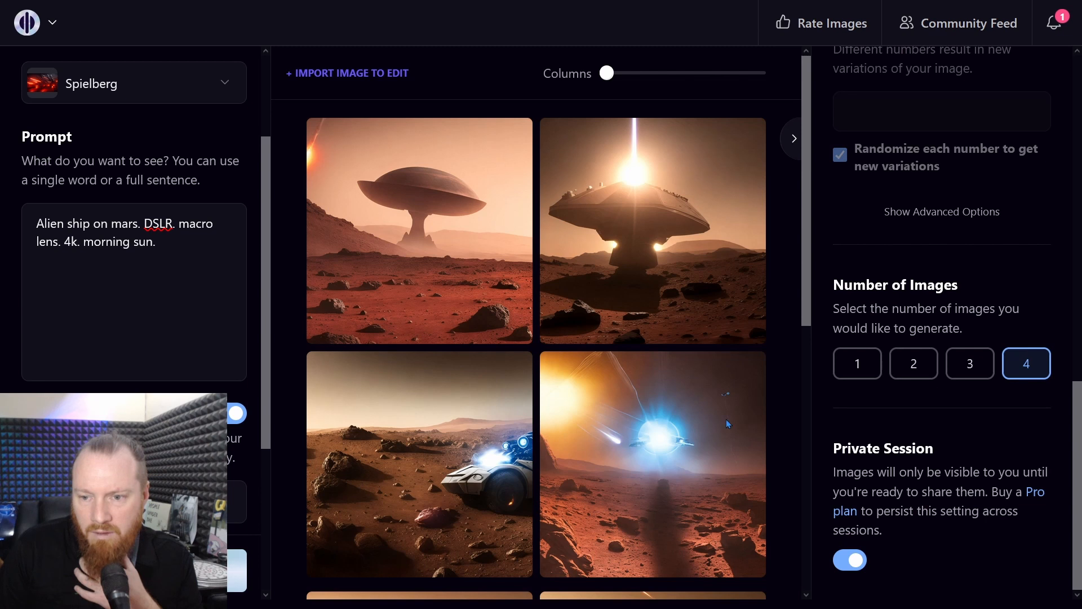
Step: View the image of the glowing blue ship over the red Martian ground in full screen and return to the generated images
mouse_move(655, 448)
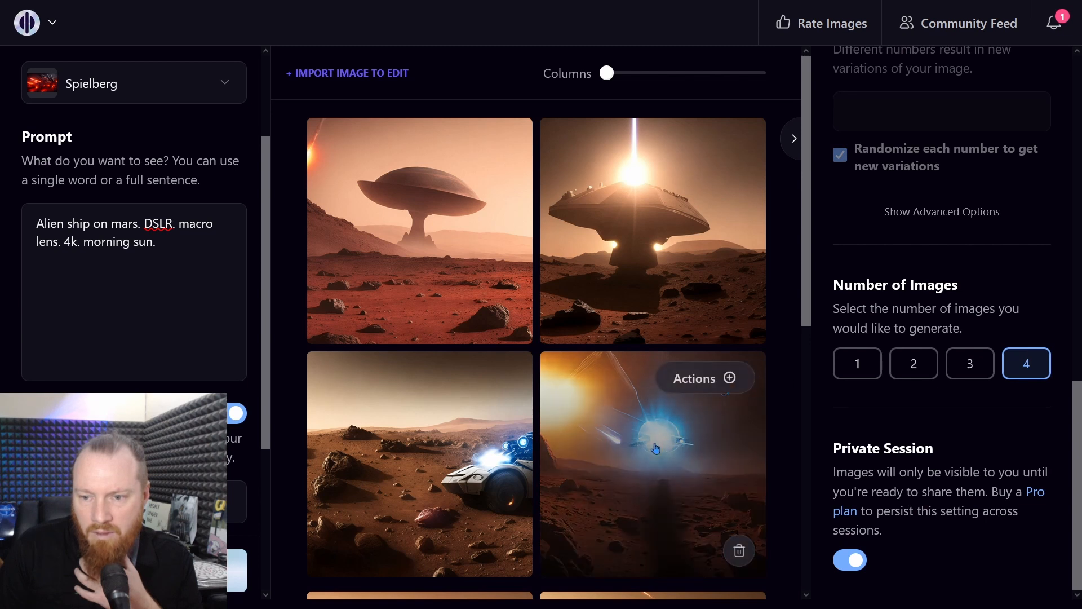
left_click(729, 378)
scroll(732, 519, "down", 6)
scroll(729, 273, "up", 4)
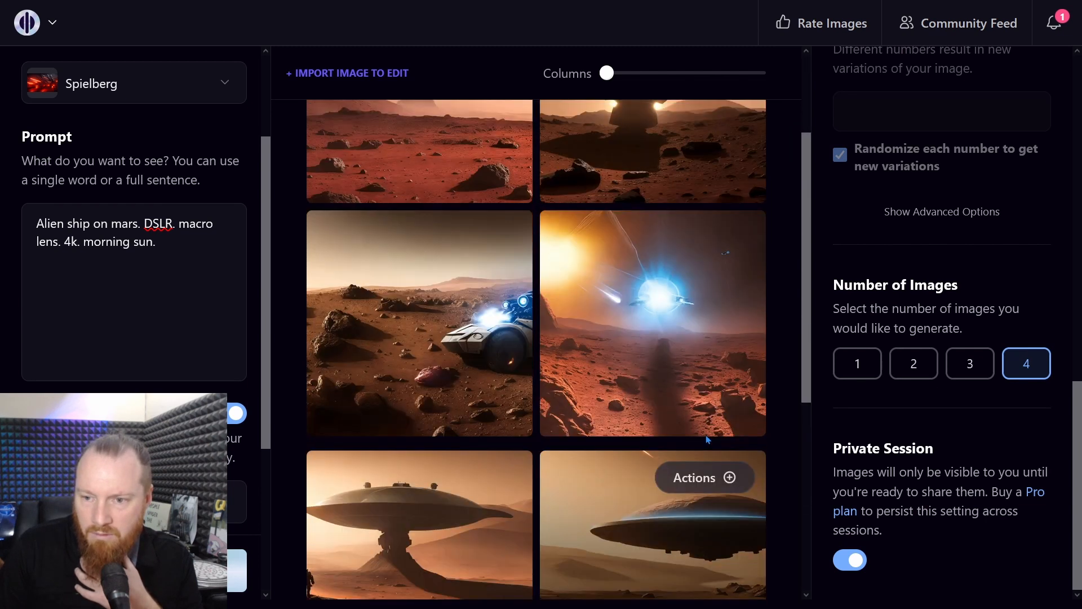
left_click(729, 270)
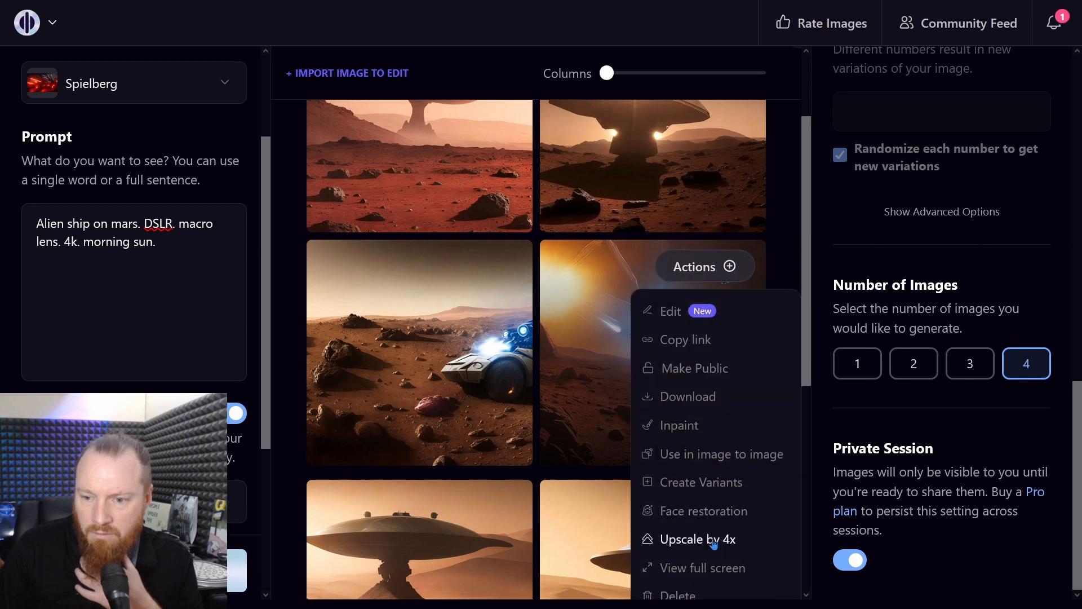
left_click(713, 570)
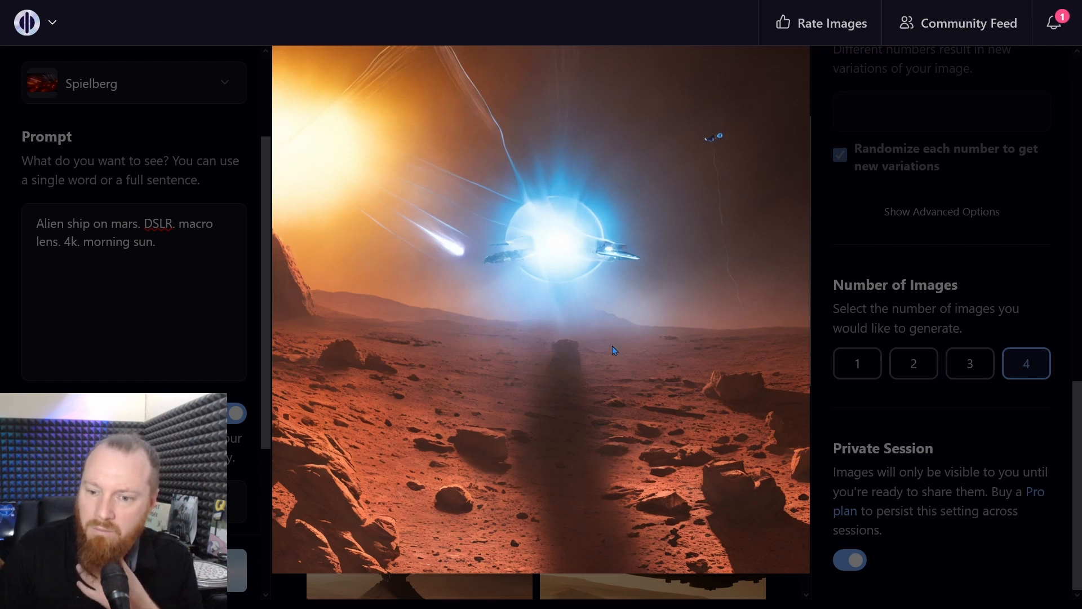
left_click(825, 574)
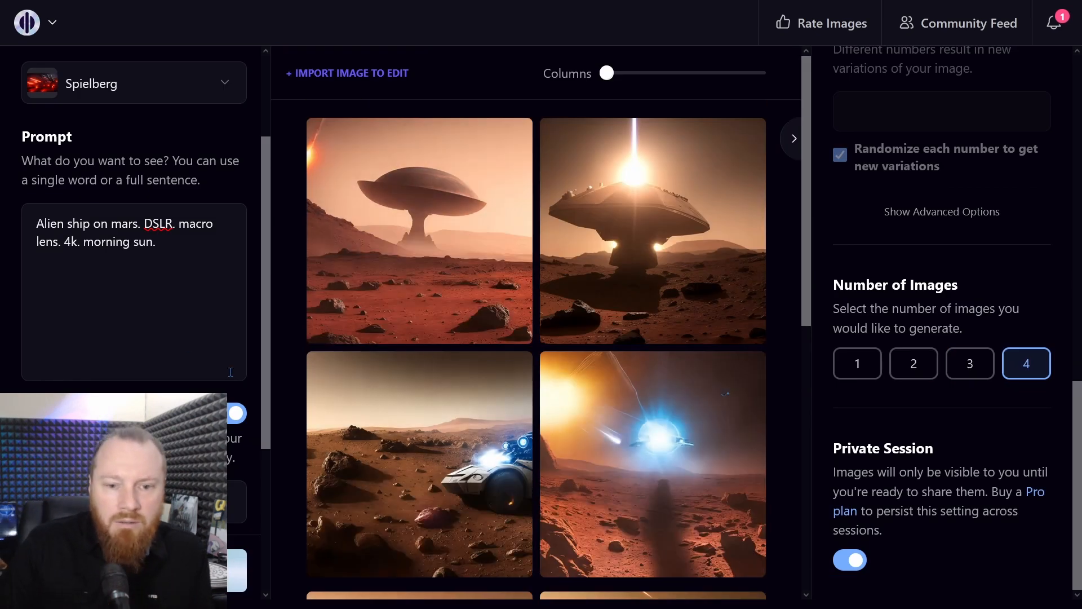
Step: Generate images with the Analog Diffusion filter from the prompt "corner of empty room. wooden table. dslr. 4k"
scroll(253, 374, "down", 1)
scroll(253, 374, "down", 4)
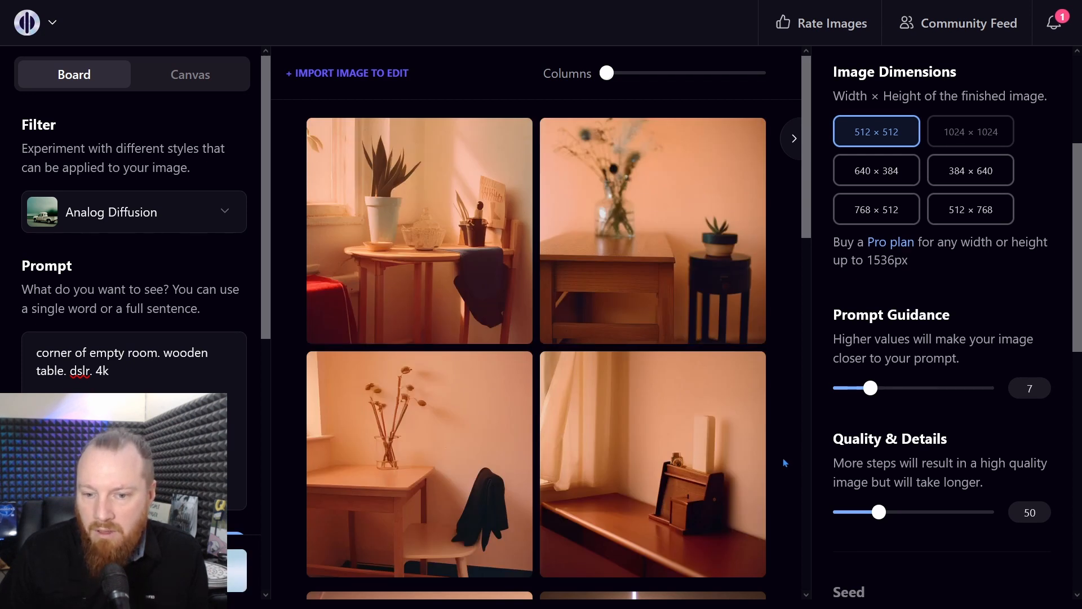
scroll(785, 462, "down", 3)
scroll(785, 462, "up", 3)
left_click(240, 570)
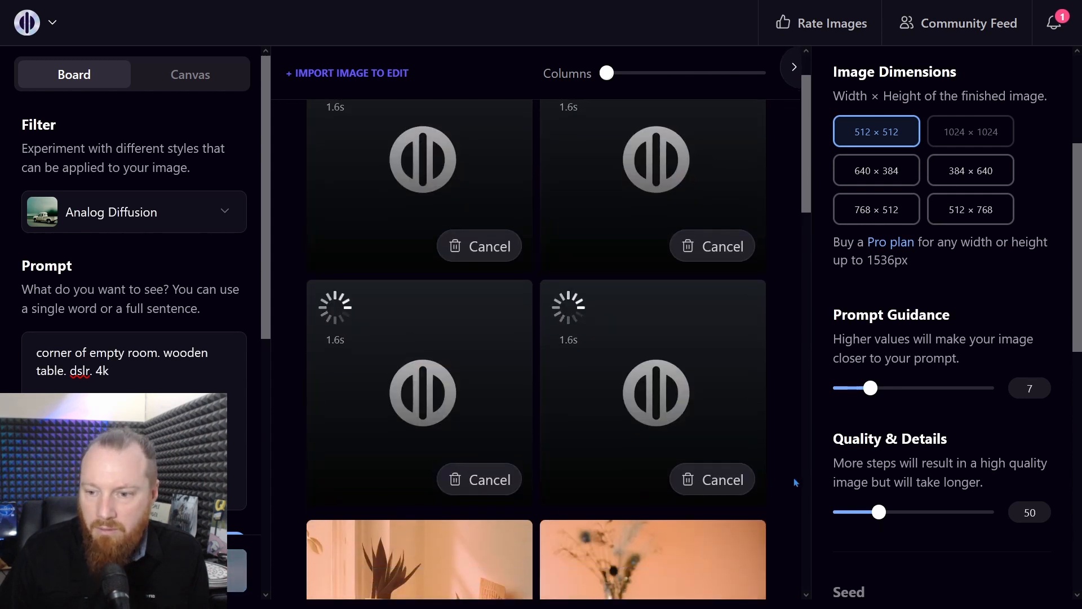
Step: Compare the new wooden table images with the previous set to find a suitable room corner for editing
scroll(782, 470, "down", 4)
scroll(787, 462, "up", 2)
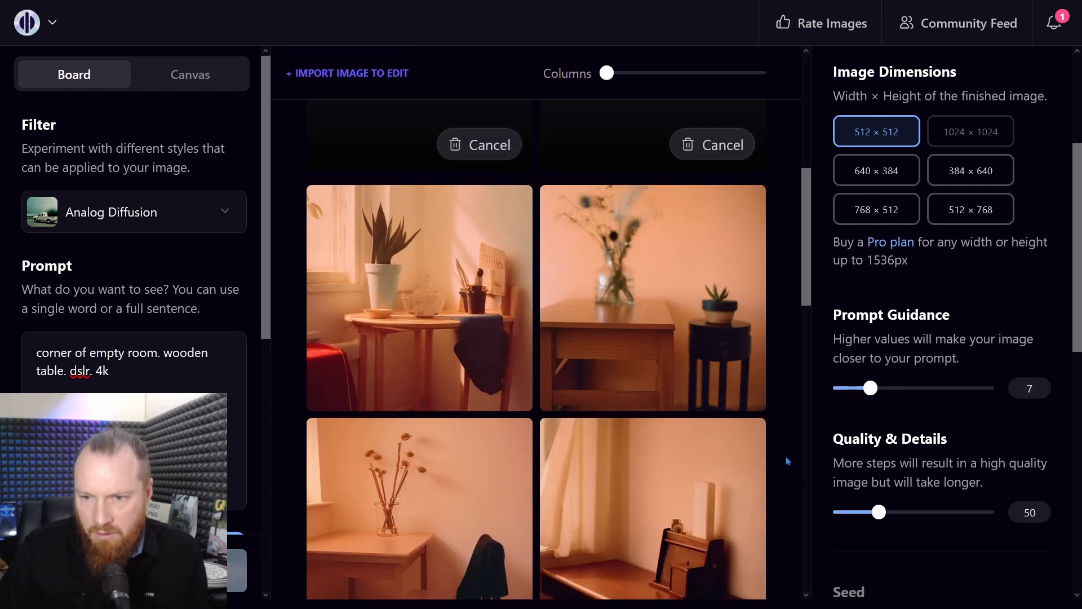
scroll(807, 289, "down", 1)
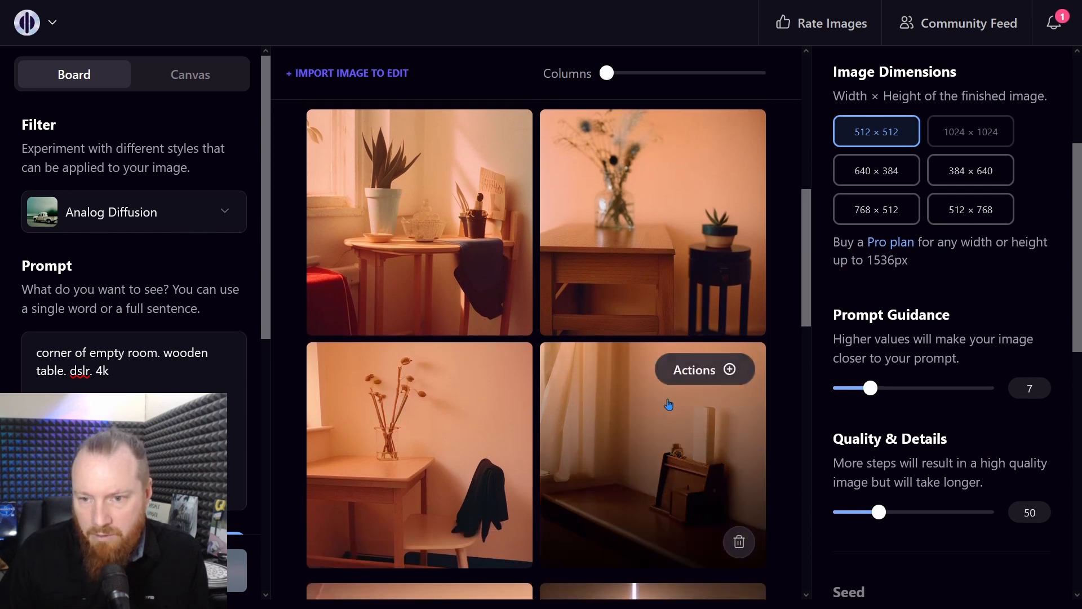
scroll(740, 469, "down", 1)
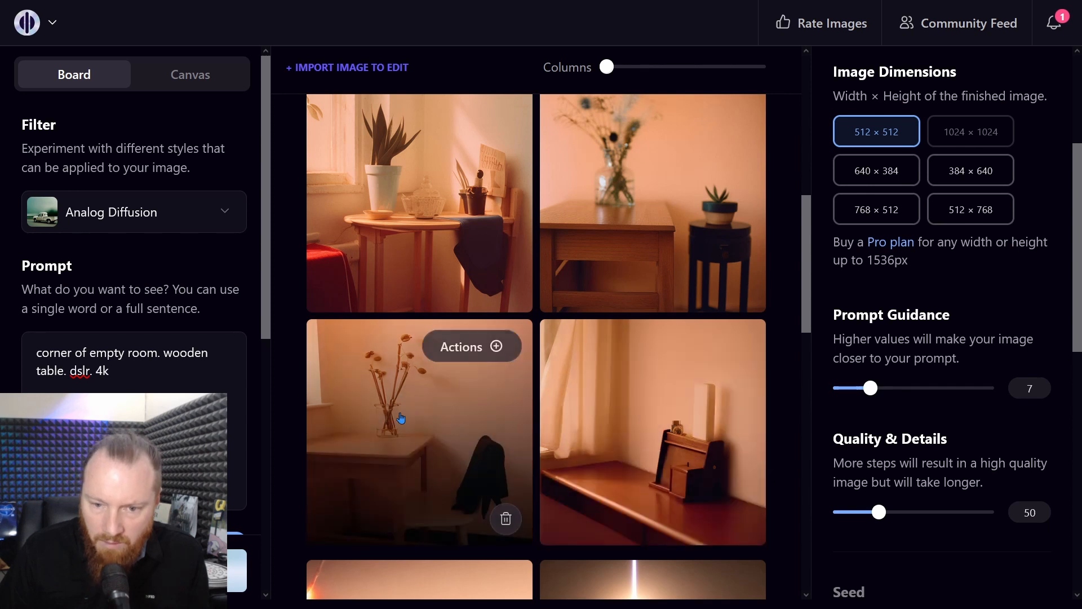
scroll(644, 451, "up", 5)
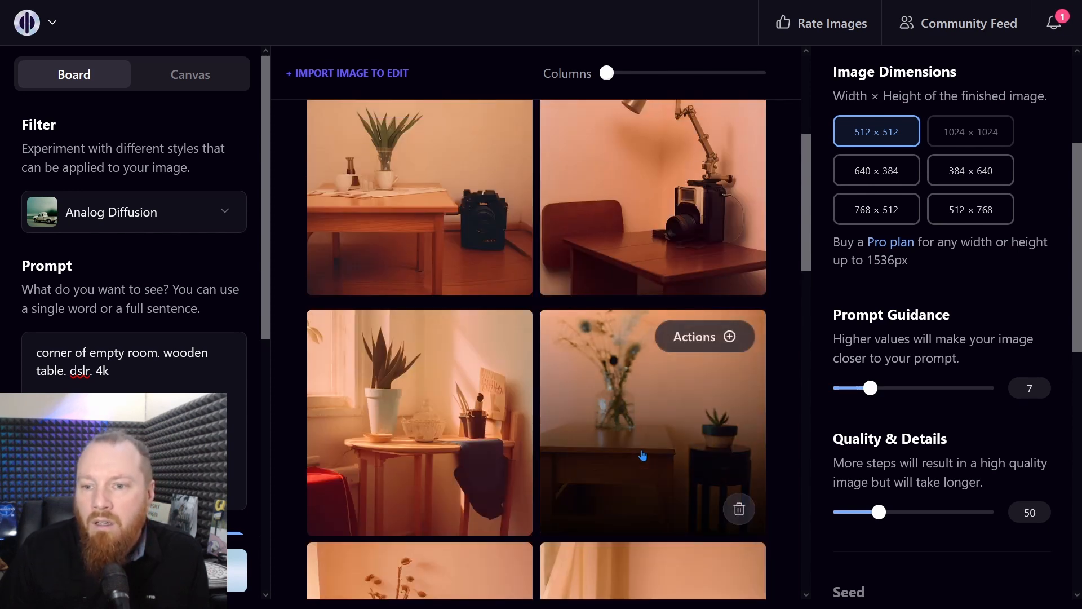
scroll(643, 457, "up", 2)
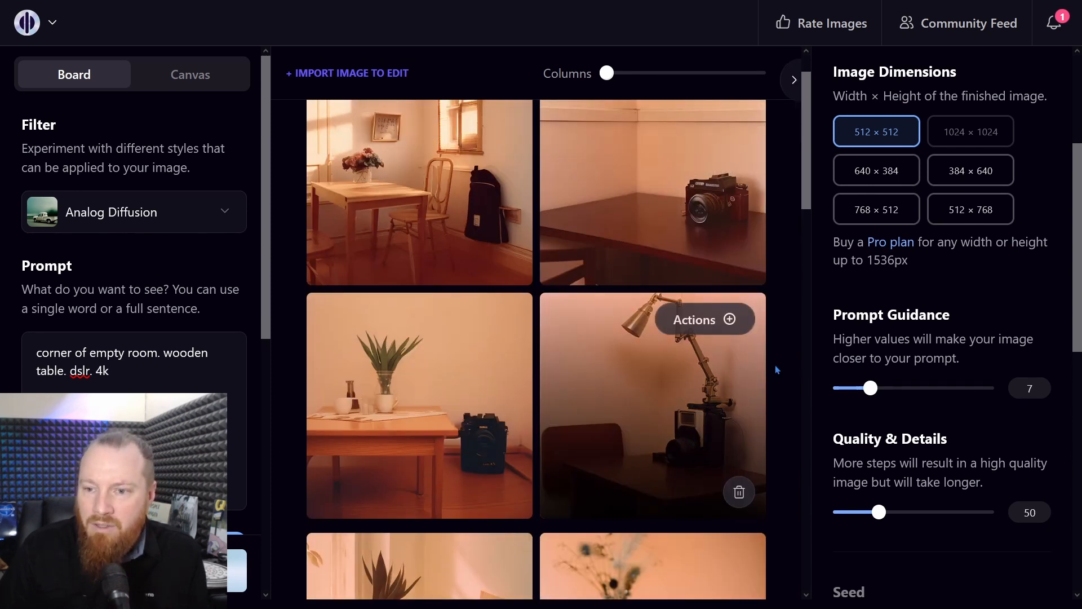
scroll(808, 187, "up", 1)
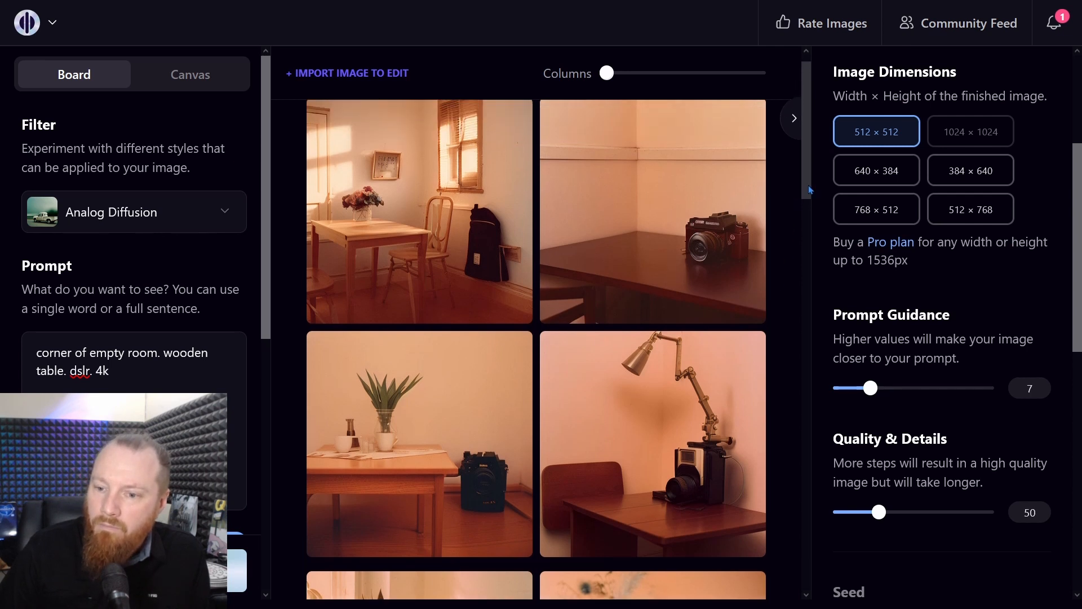
mouse_move(595, 342)
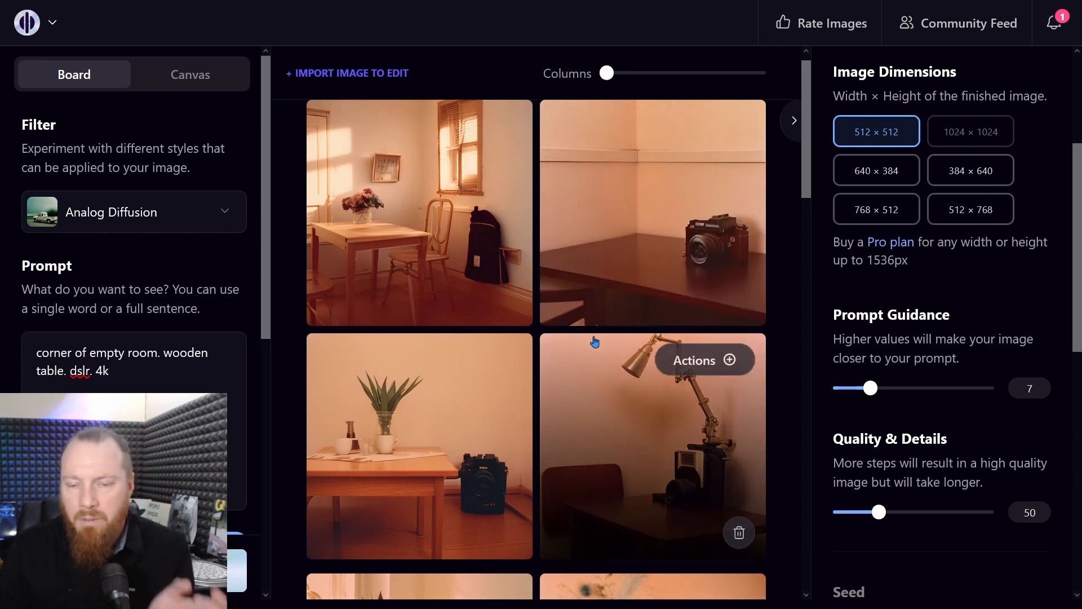
mouse_move(473, 414)
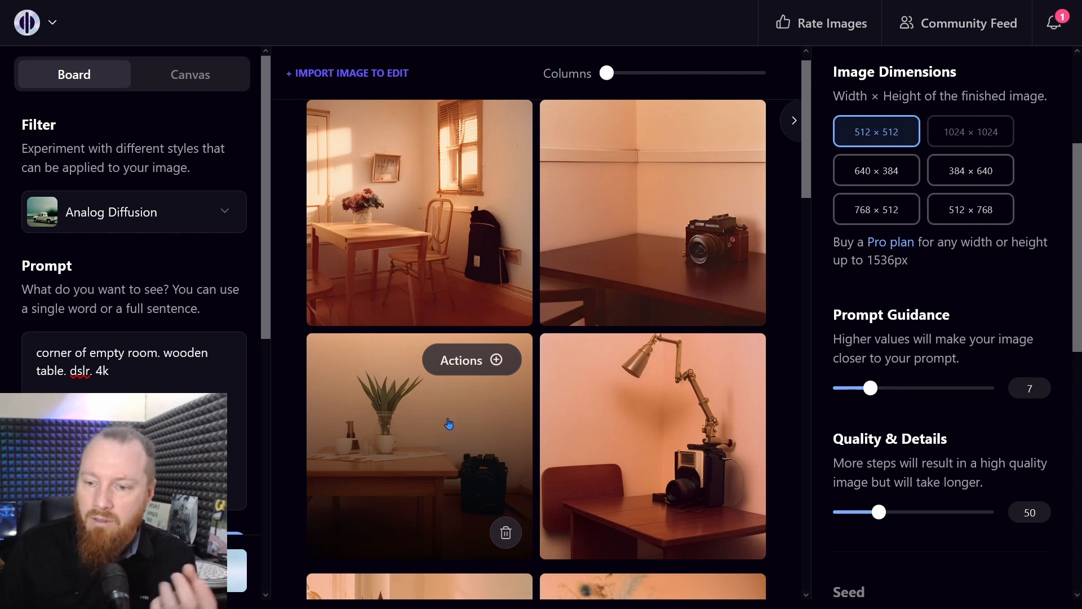
mouse_move(713, 444)
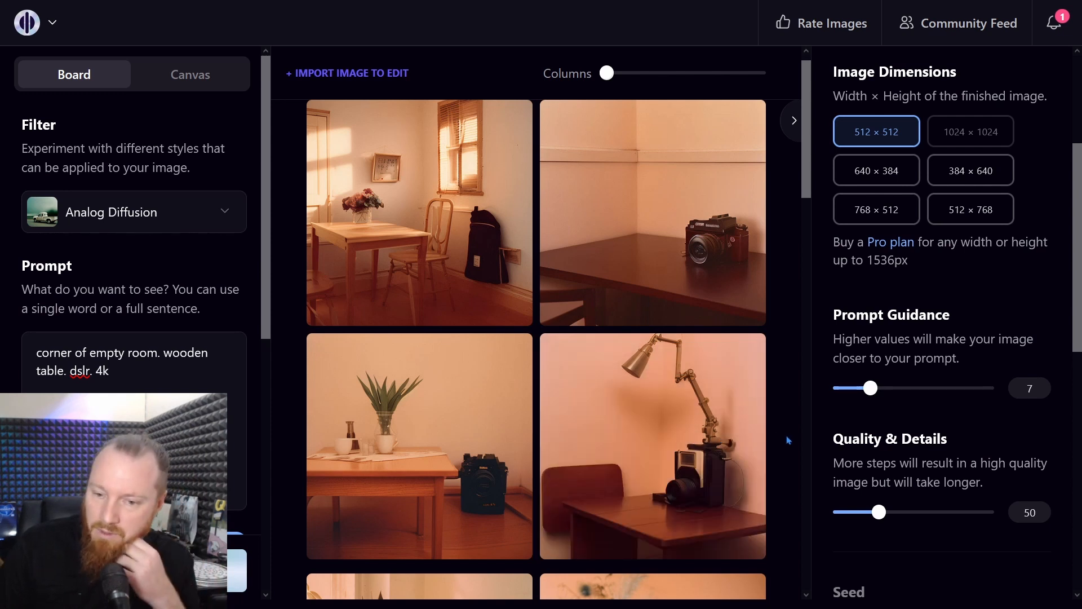
scroll(788, 440, "down", 2)
scroll(787, 440, "up", 2)
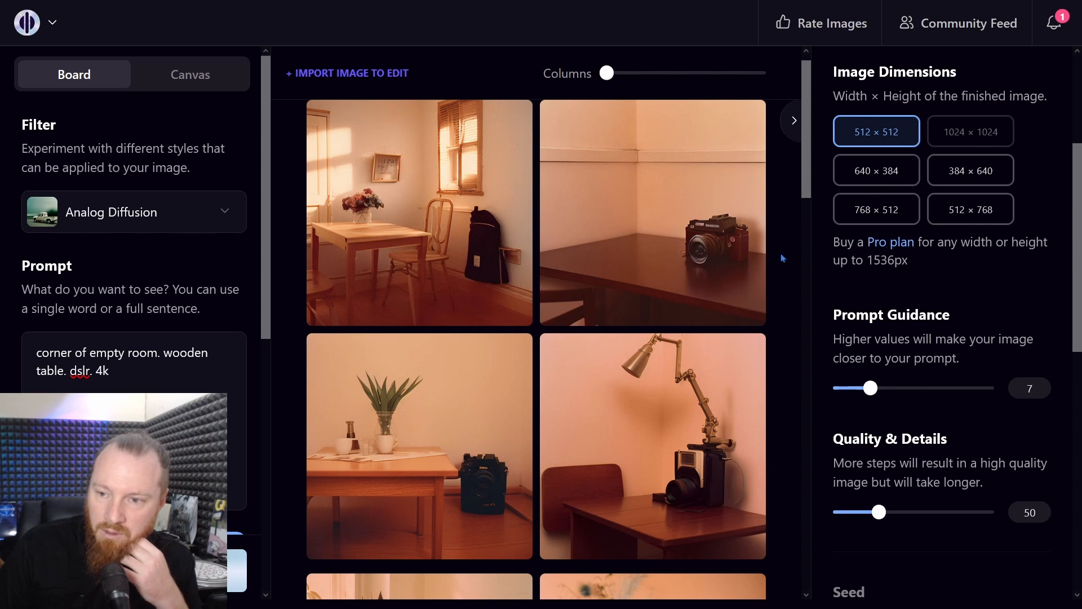
scroll(796, 188, "up", 1)
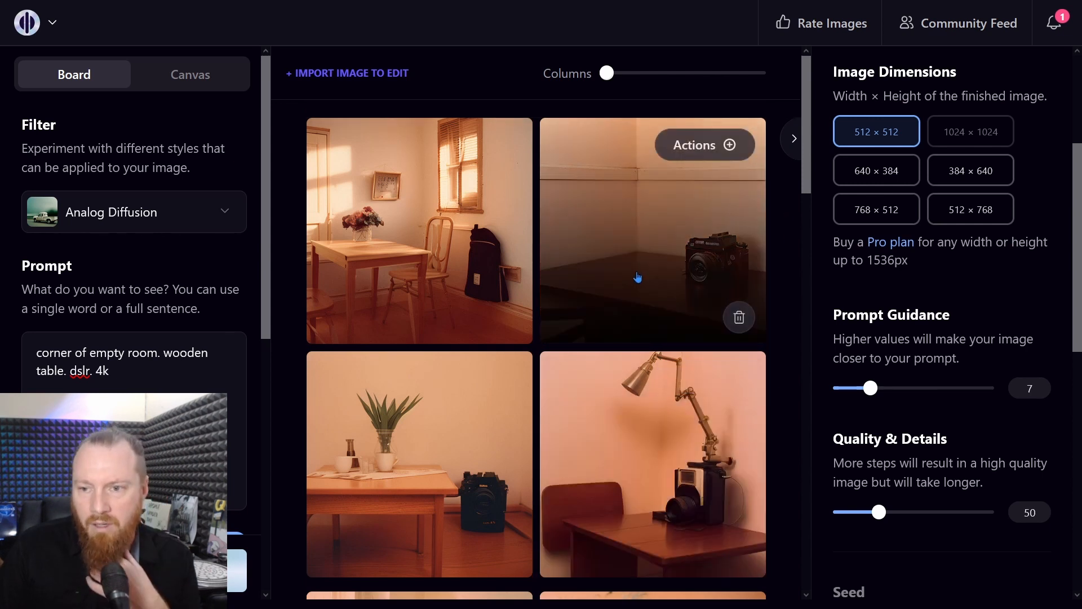
Step: Paint an inpainting mask over the camera and the tabletop around it in the empty corner image, and apply the mask
mouse_move(716, 242)
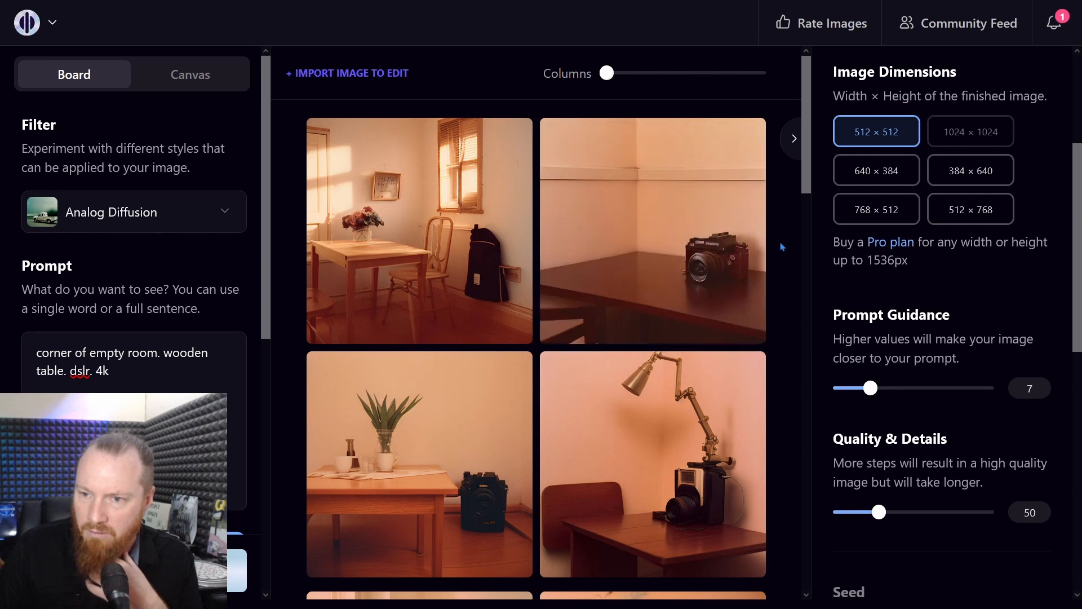
mouse_move(662, 239)
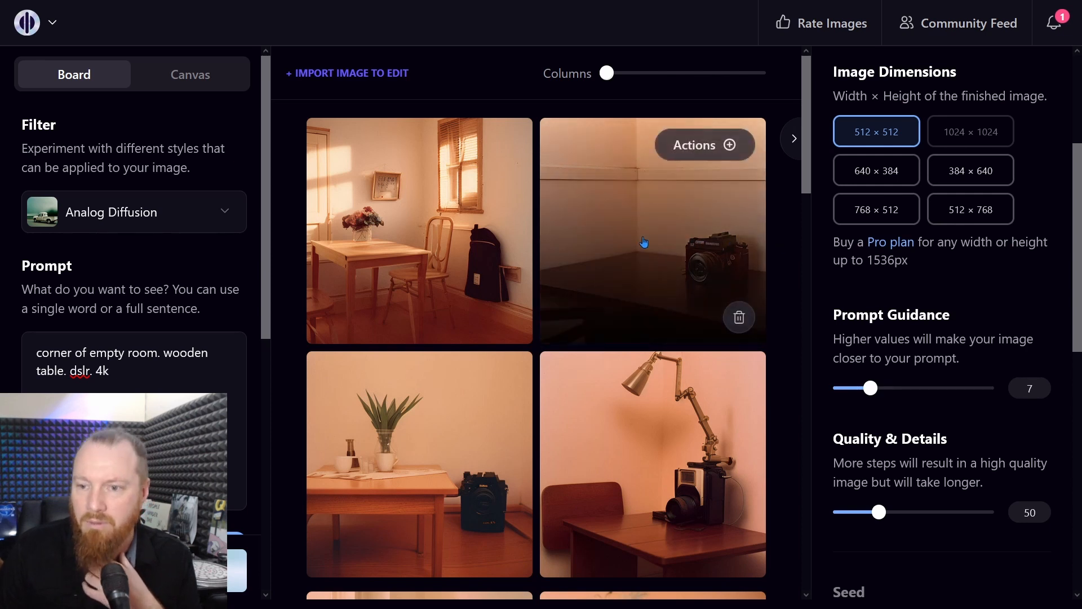
left_click(731, 147)
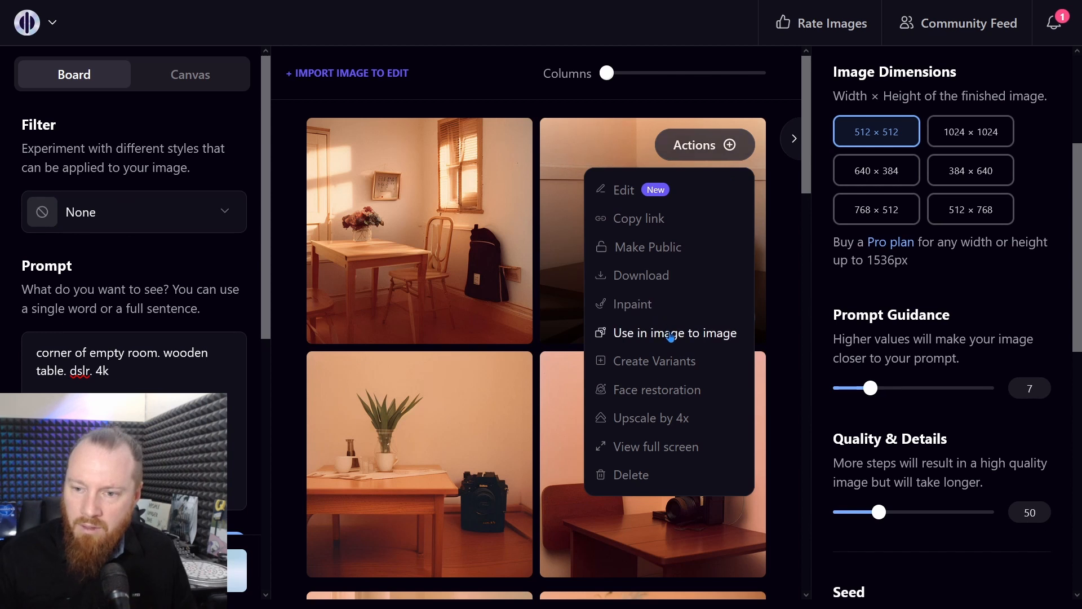
left_click(648, 305)
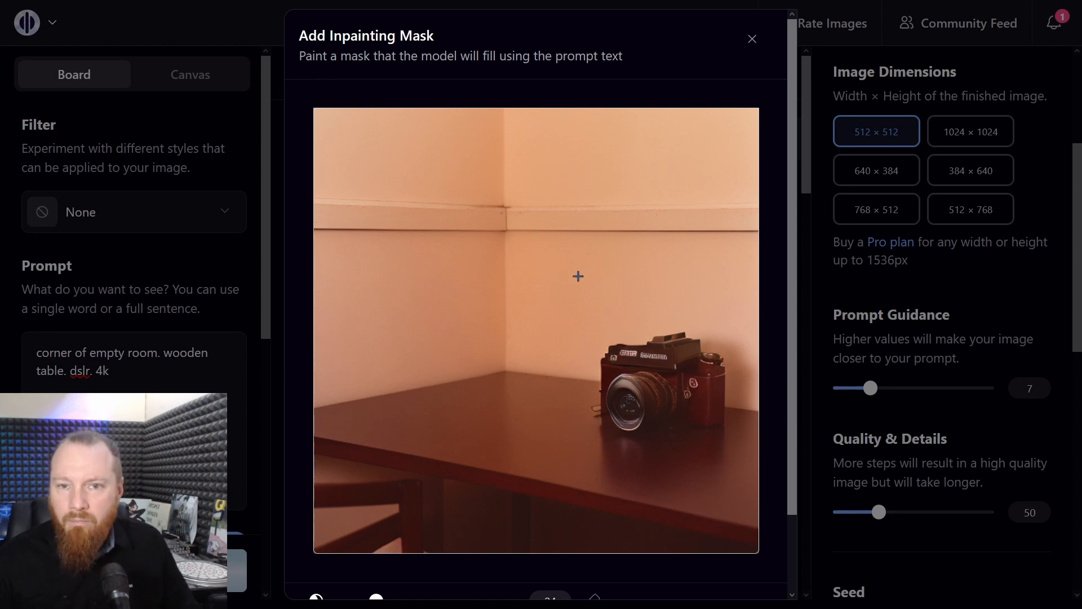
mouse_move(692, 354)
left_mouse_down()
mouse_move(651, 343)
mouse_move(695, 338)
mouse_move(703, 358)
mouse_move(721, 357)
mouse_move(722, 417)
mouse_move(594, 422)
mouse_move(604, 352)
mouse_move(620, 345)
mouse_move(644, 348)
mouse_move(614, 367)
mouse_move(611, 413)
mouse_move(713, 409)
mouse_move(702, 370)
mouse_move(649, 363)
mouse_move(622, 380)
mouse_move(630, 401)
mouse_move(693, 397)
mouse_move(705, 393)
mouse_move(636, 388)
left_mouse_up()
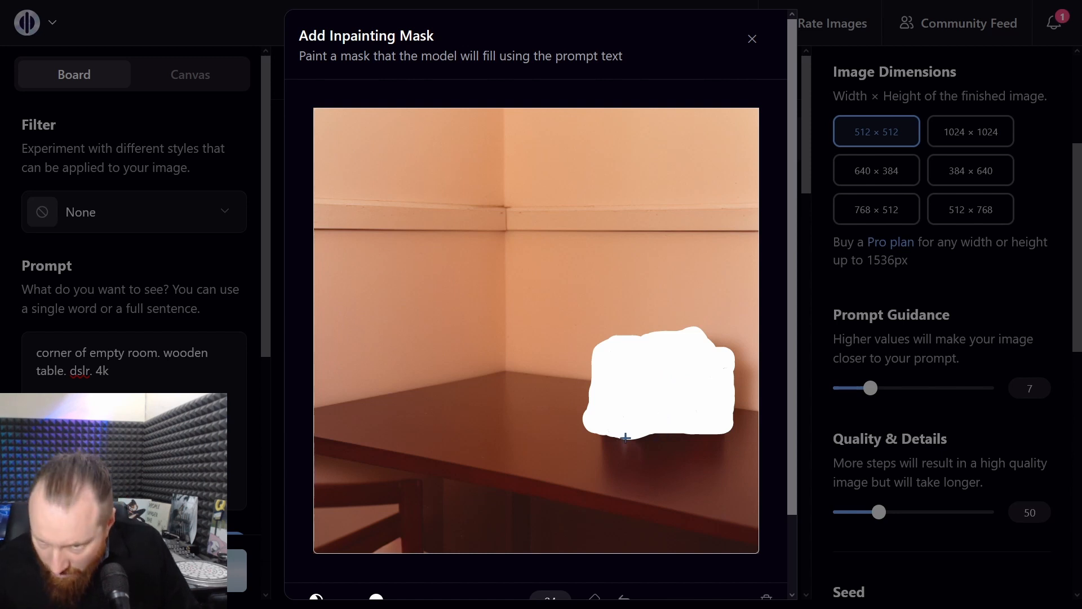
mouse_move(604, 436)
left_mouse_down()
mouse_move(610, 473)
mouse_move(672, 473)
mouse_move(721, 455)
mouse_move(722, 429)
mouse_move(623, 438)
mouse_move(613, 449)
mouse_move(637, 459)
mouse_move(644, 448)
mouse_move(706, 447)
mouse_move(613, 479)
mouse_move(701, 480)
left_mouse_up()
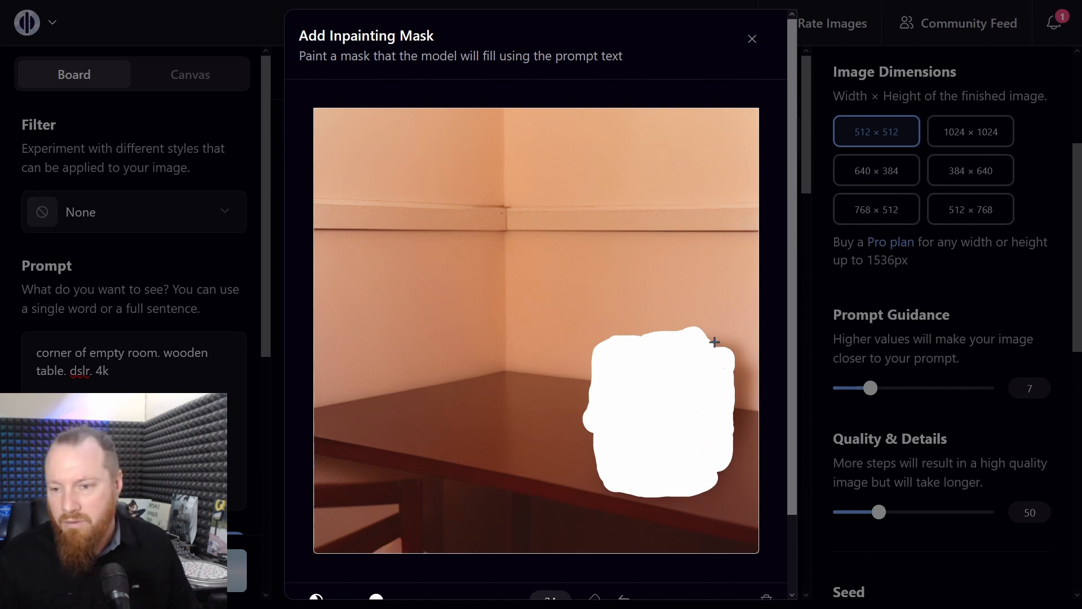
mouse_move(701, 341)
left_mouse_down()
mouse_move(740, 361)
mouse_move(740, 401)
mouse_move(741, 356)
left_mouse_up()
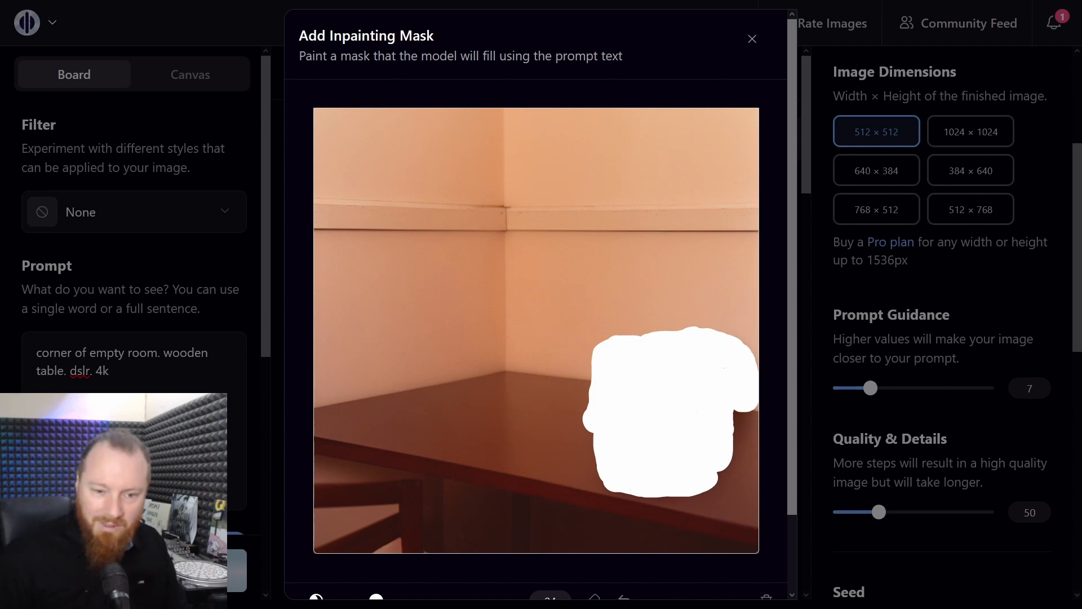
scroll(597, 420, "down", 3)
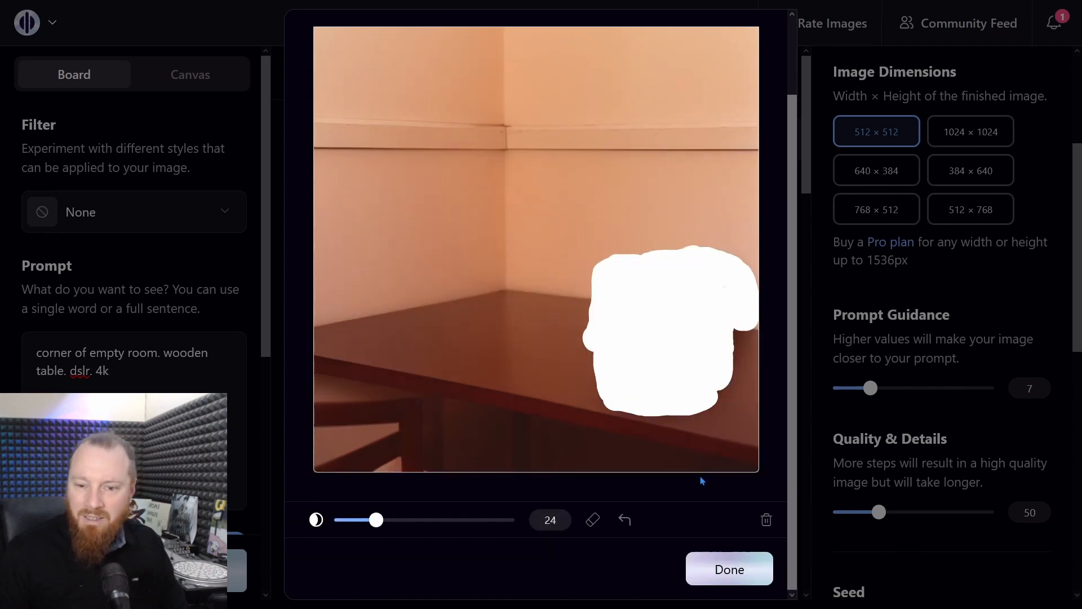
left_click(734, 571)
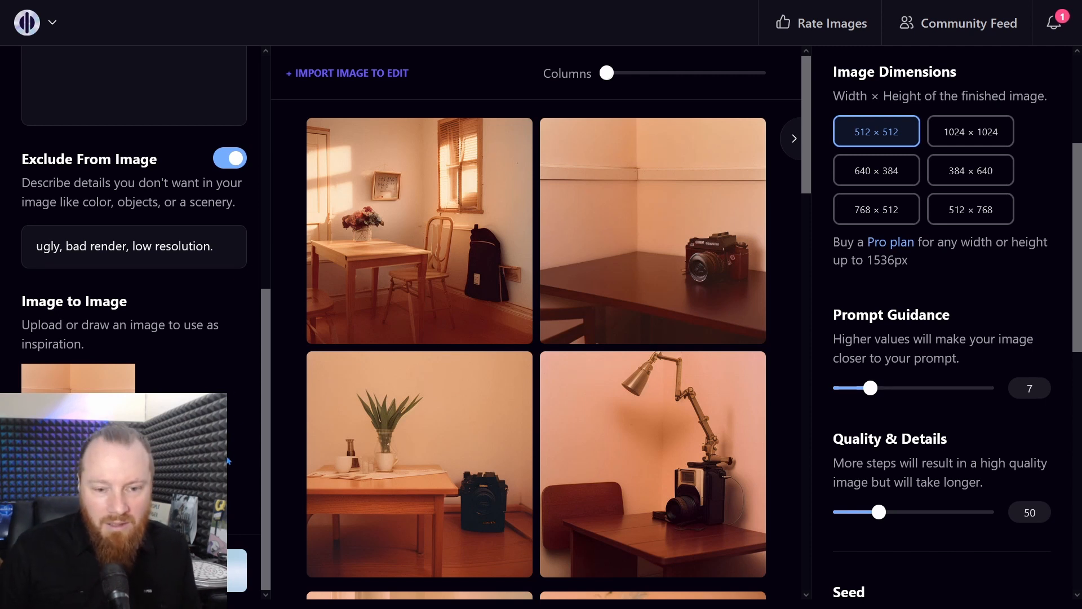
Step: Set the filter back to Analog Diffusion and check the Image to Image source for the masked picture
mouse_move(108, 439)
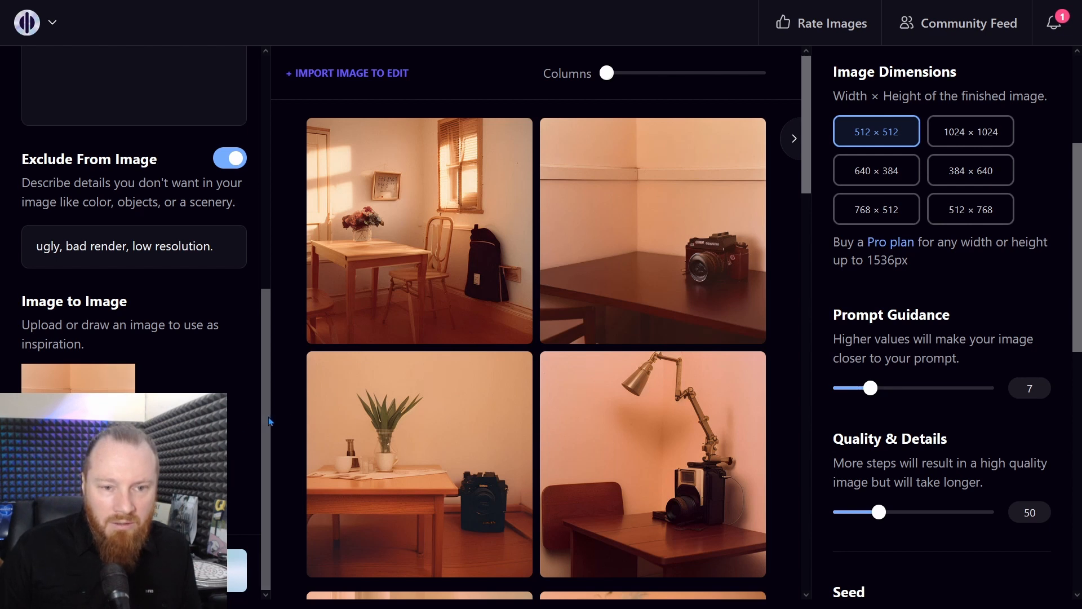
scroll(268, 422, "up", 4)
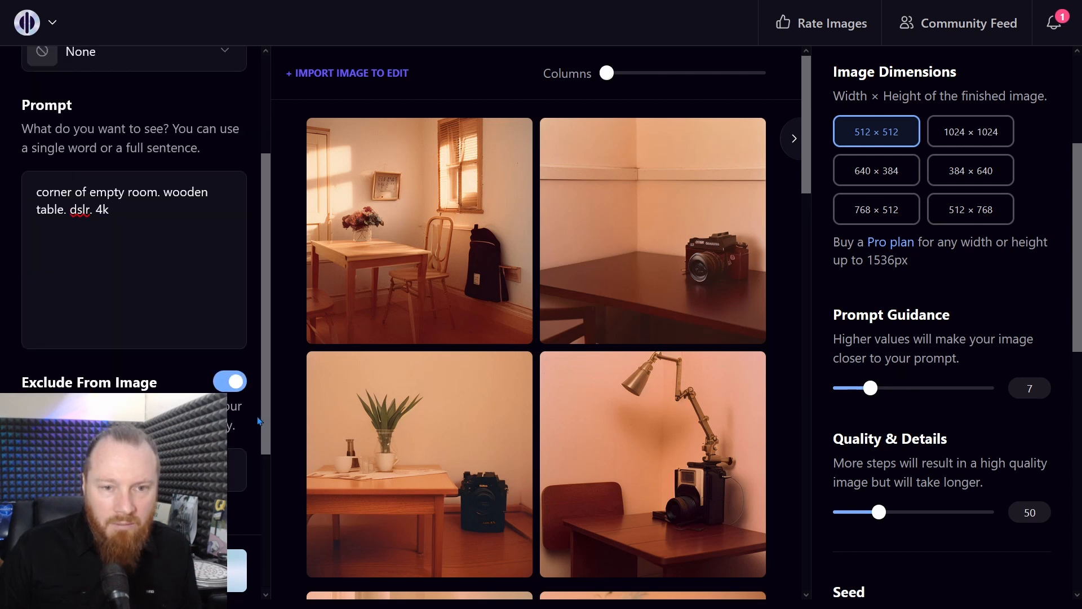
scroll(265, 422, "up", 2)
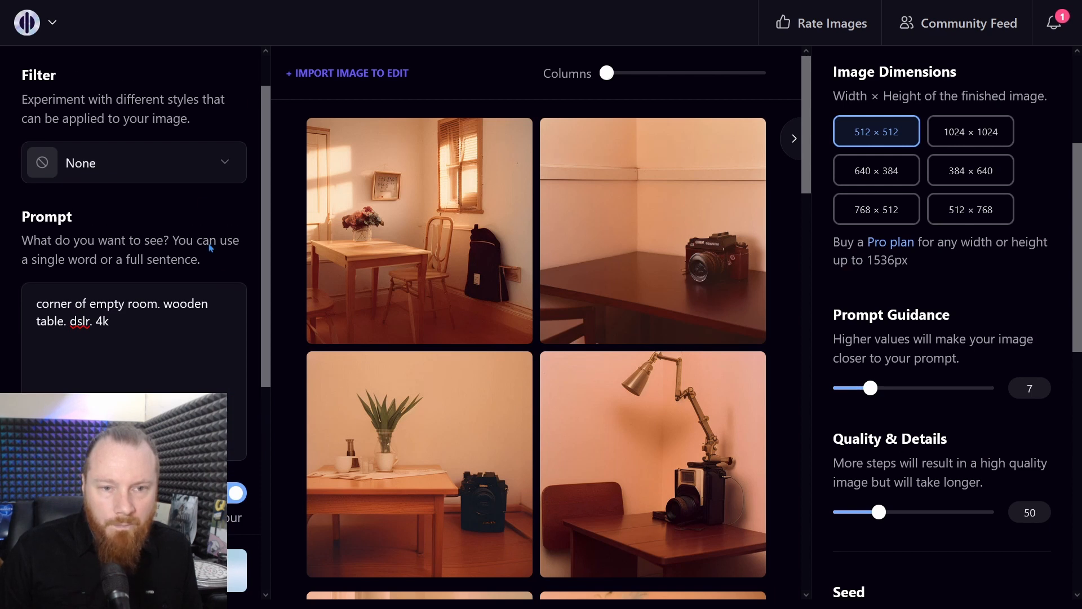
left_click(224, 165)
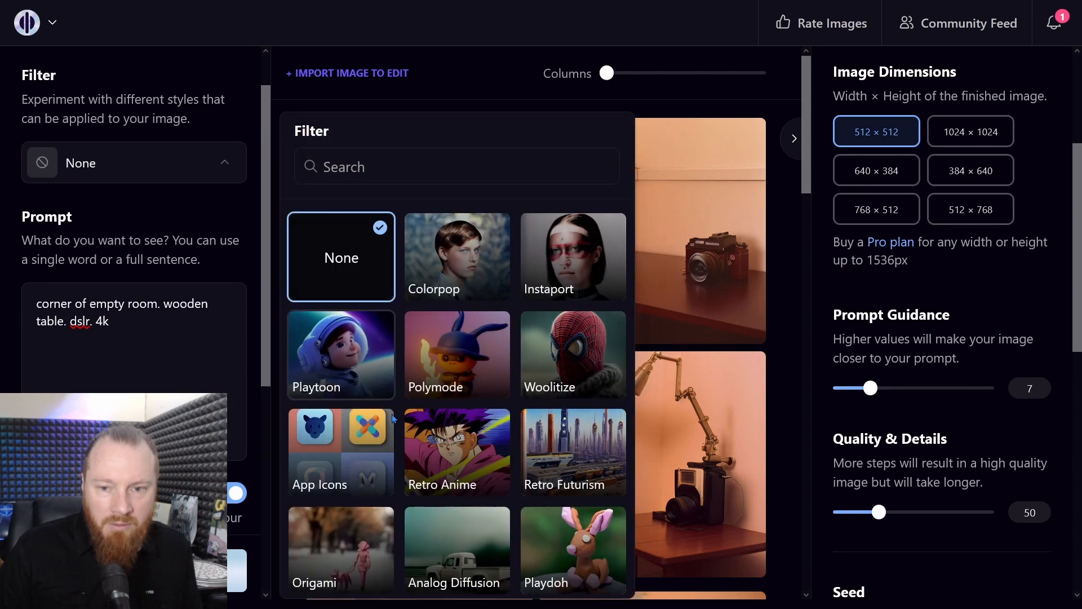
left_click(465, 545)
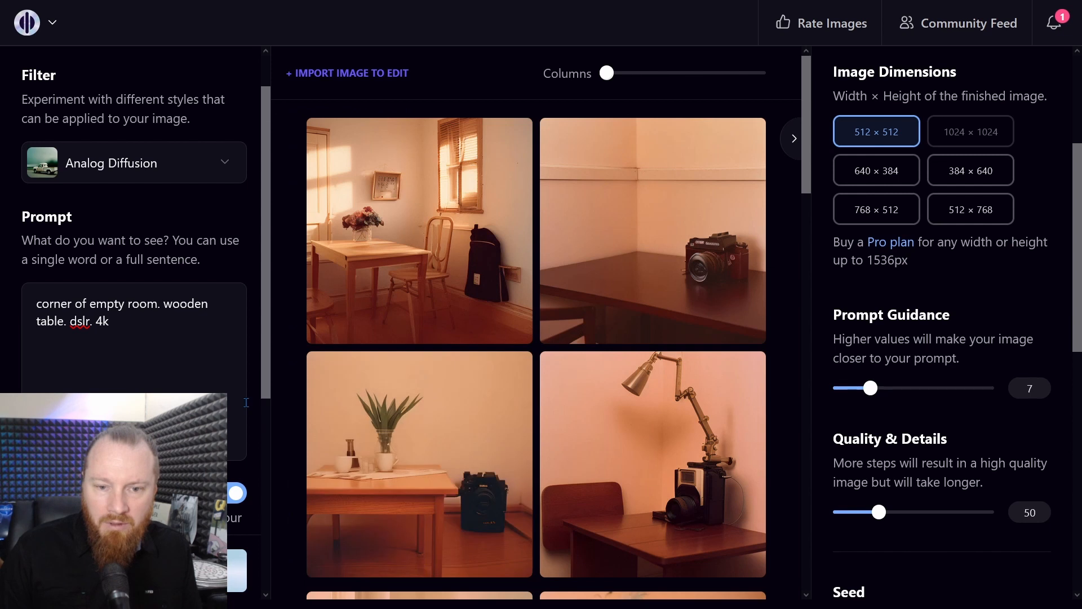
scroll(256, 397, "down", 5)
scroll(256, 397, "up", 5)
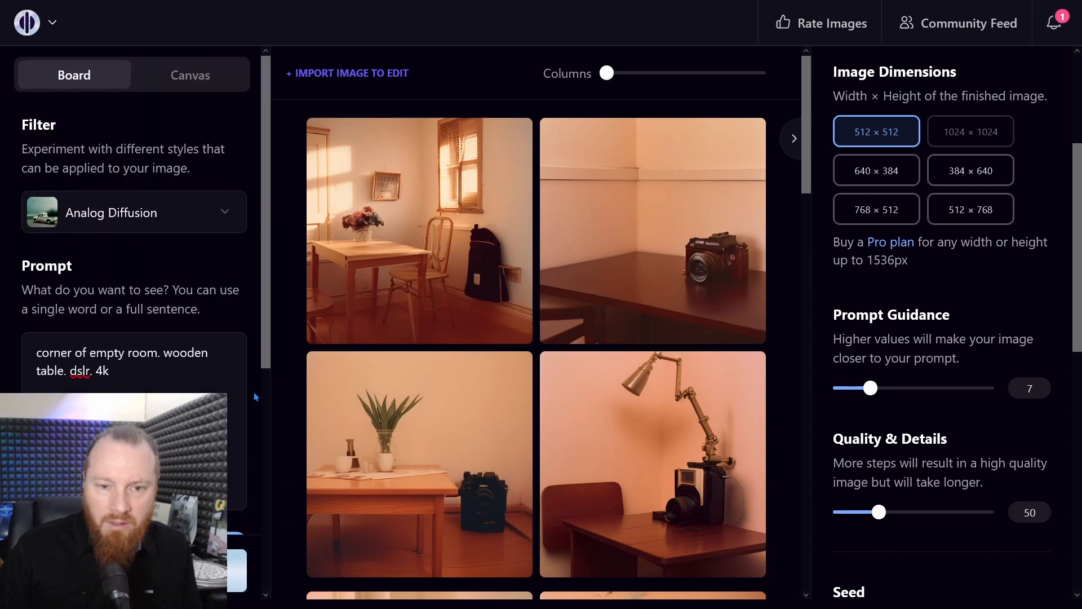
scroll(251, 313, "down", 5)
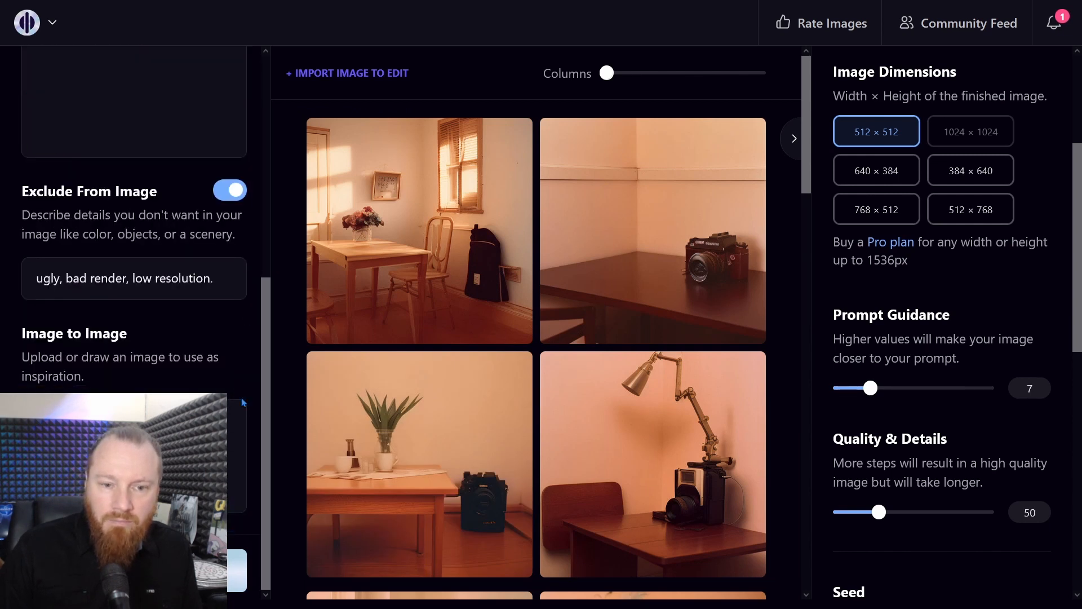
Step: Inpaint the camera area of the empty corner image and generate a result from the prompt "corner of empty room. wooden table. dslr. 4k"
mouse_move(676, 234)
left_click(718, 143)
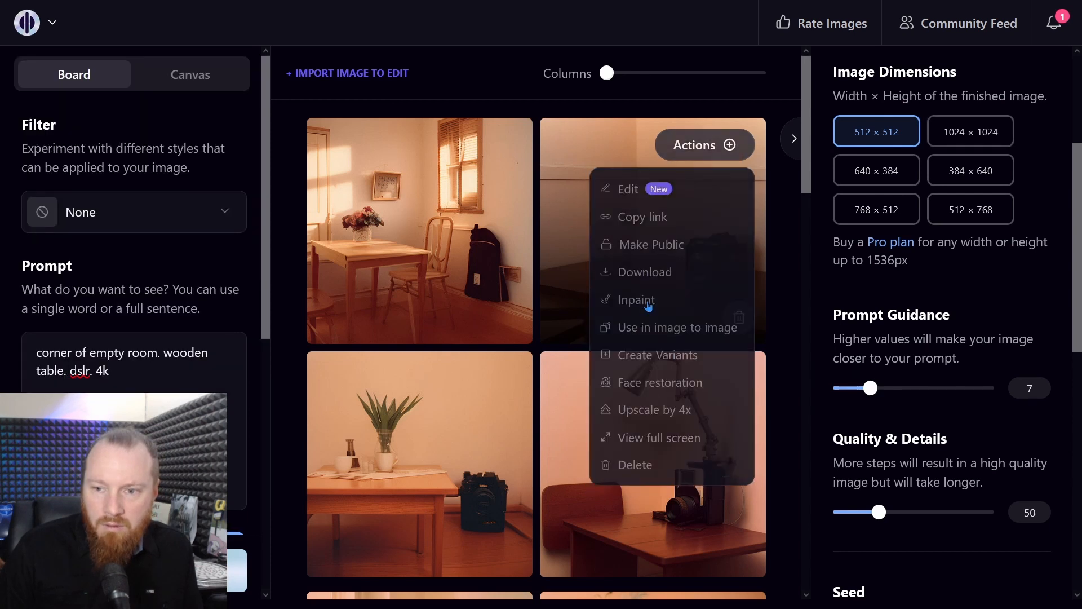
left_click(645, 300)
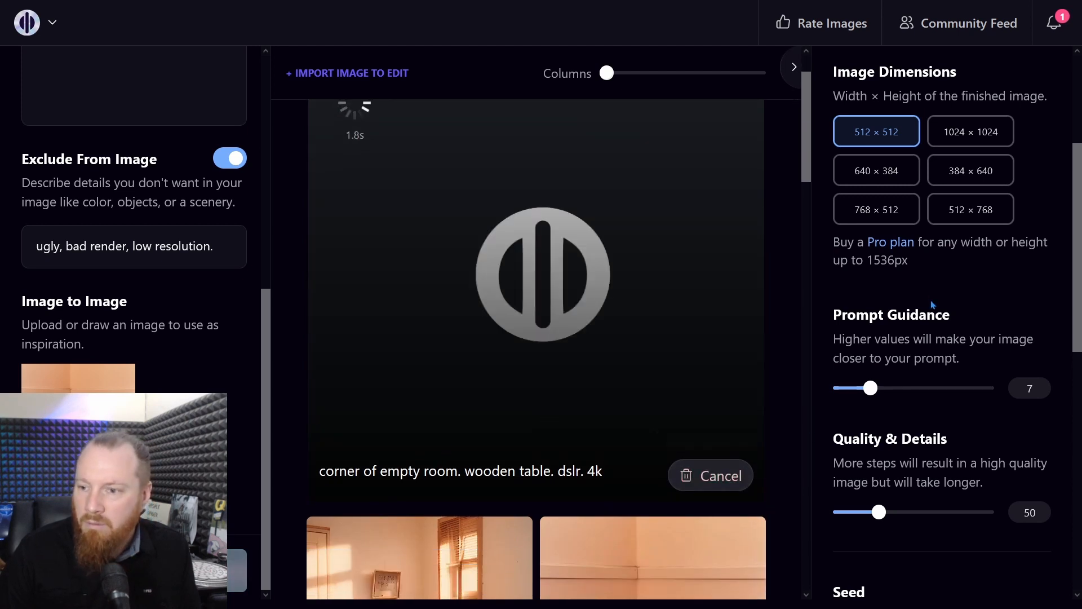
Step: Set the number of images to 4 and generate inpainted versions of the room corner with the same prompt
scroll(932, 304, "down", 8)
left_click(1025, 485)
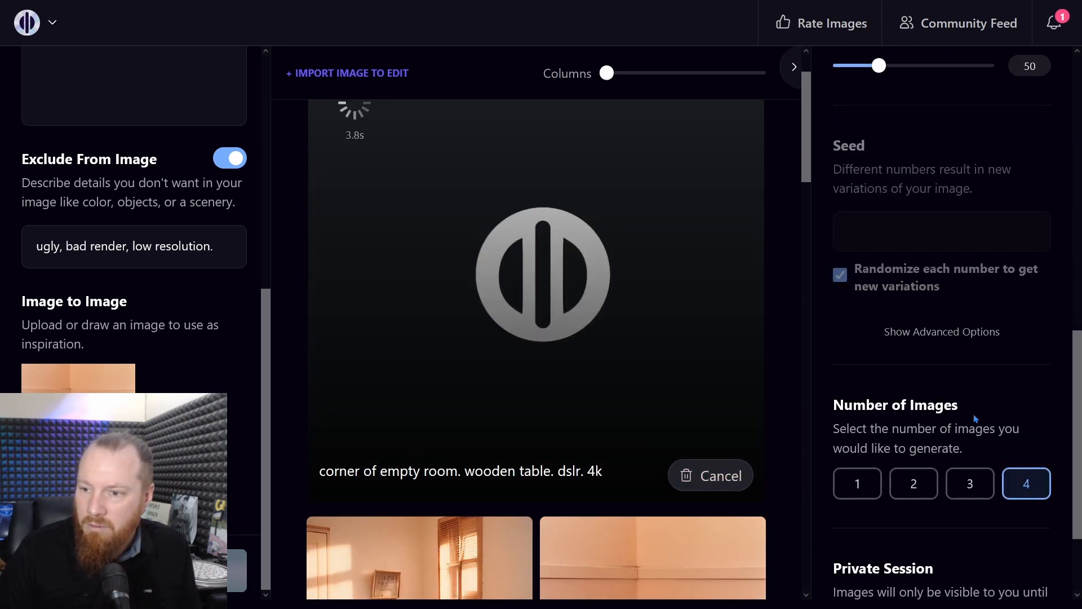
scroll(999, 429, "up", 8)
scroll(954, 279, "up", 4)
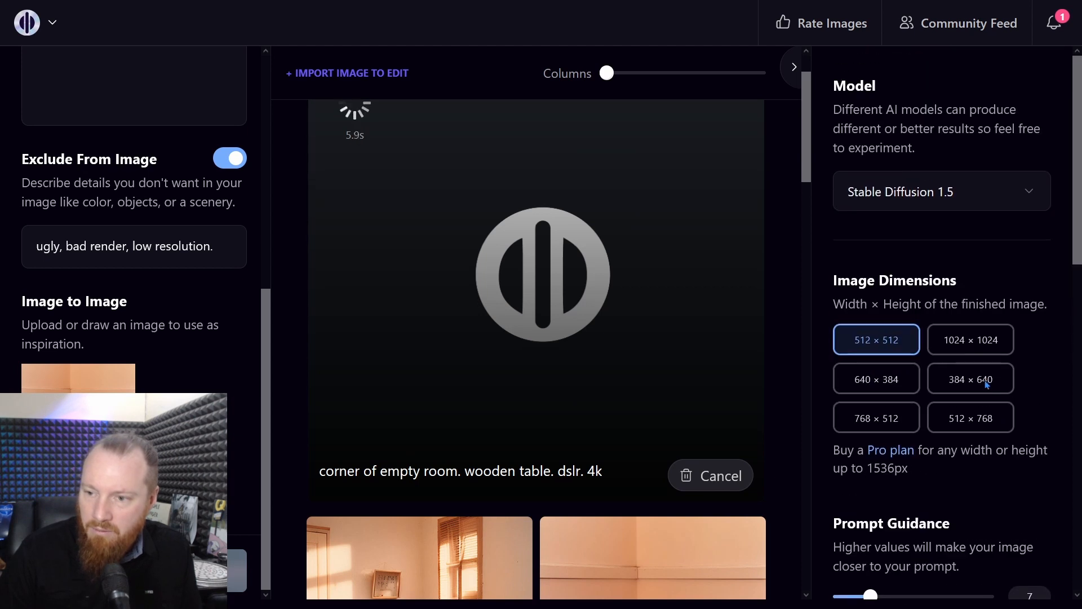
scroll(969, 339, "down", 10)
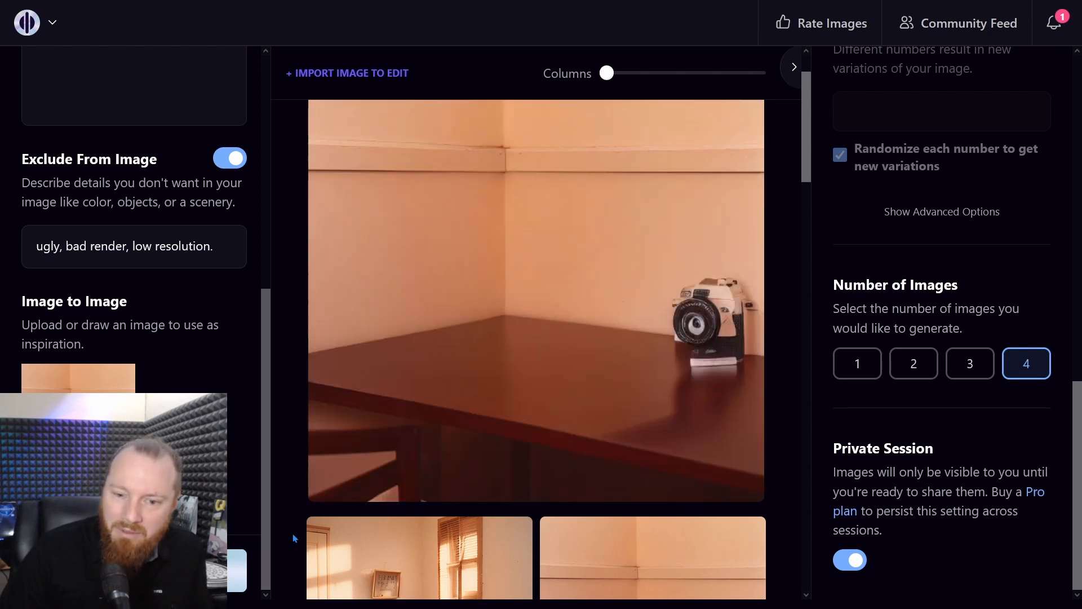
left_click(134, 570)
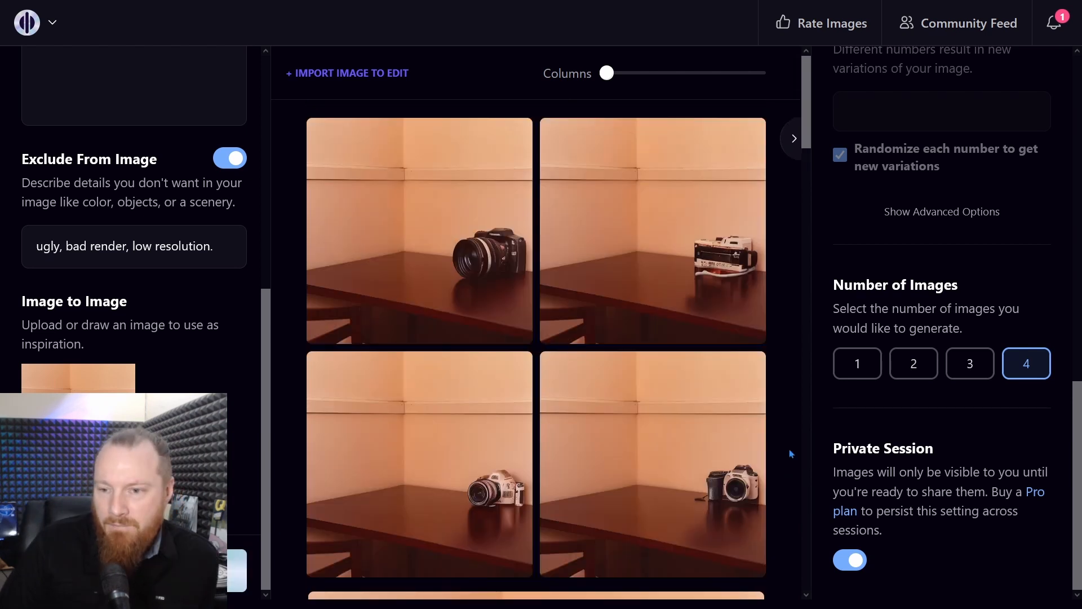
Step: Remove "dslr." from the prompt, regenerate the four inpainted images, and look over the new set
scroll(112, 335, "up", 6)
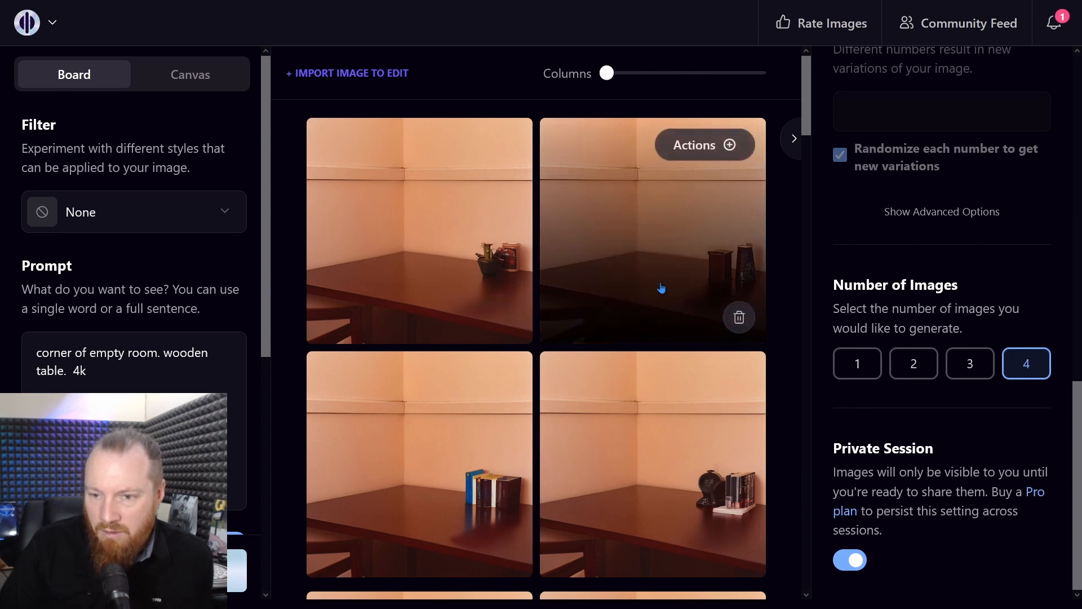
mouse_move(502, 276)
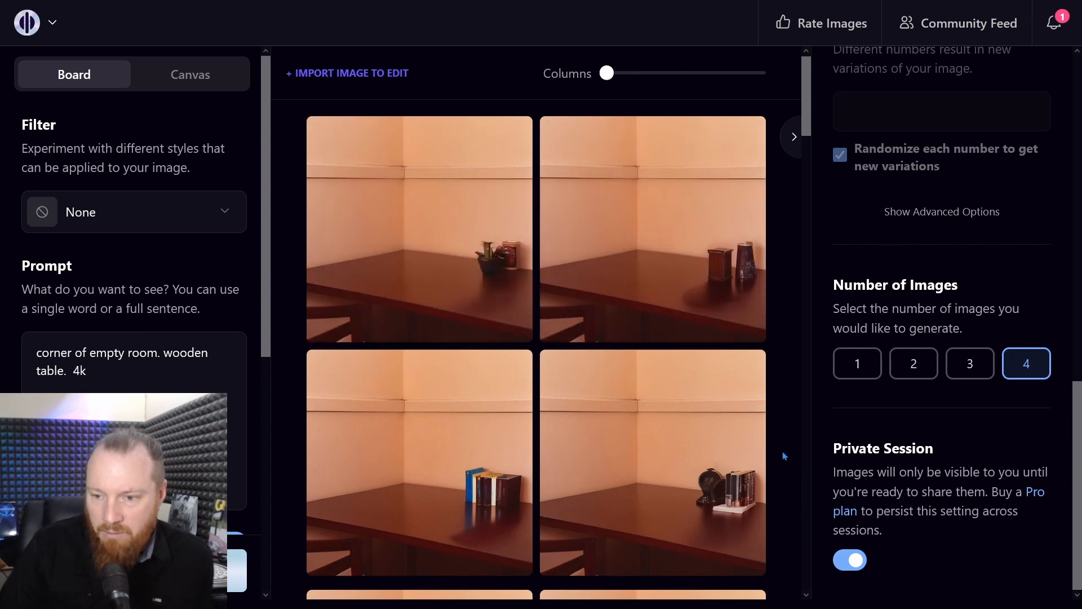
scroll(793, 469, "down", 4)
scroll(793, 465, "up", 4)
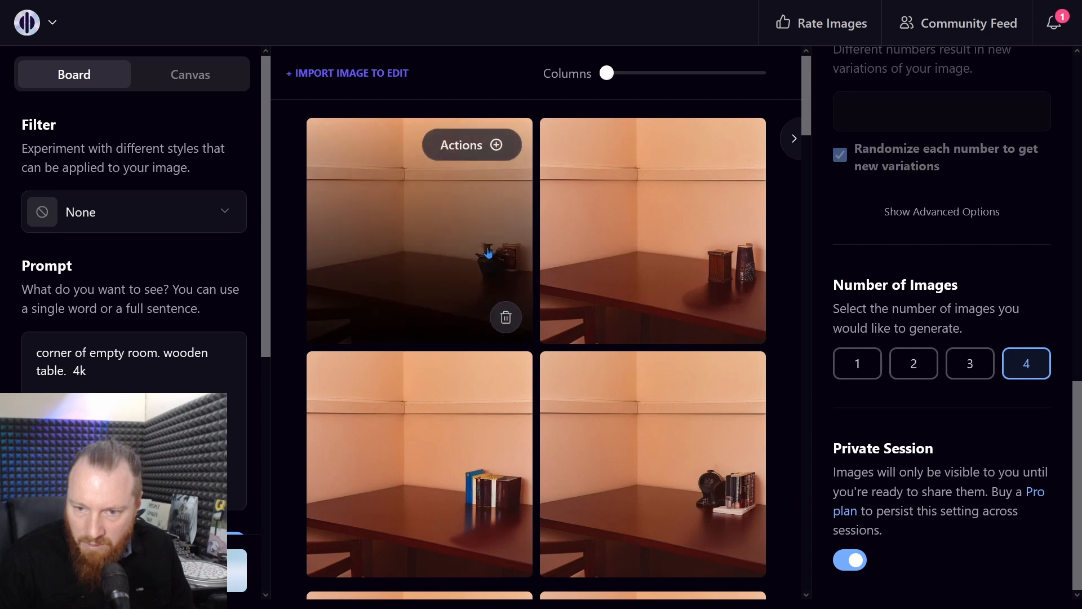
Step: Examine the first inpainted image, with the potted plant, at full screen size and close the view
left_click(496, 145)
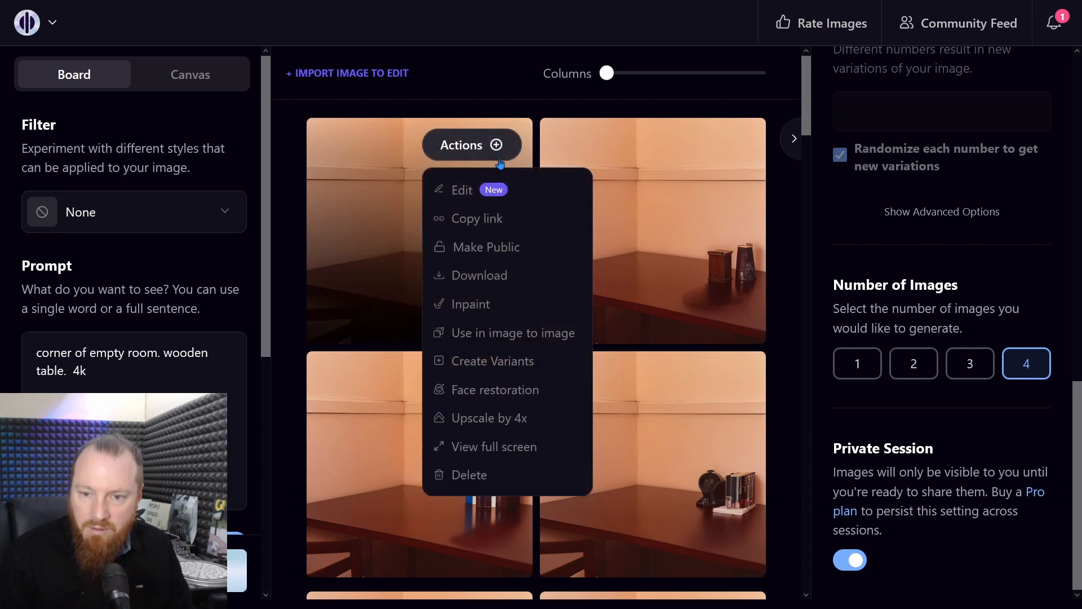
left_click(507, 448)
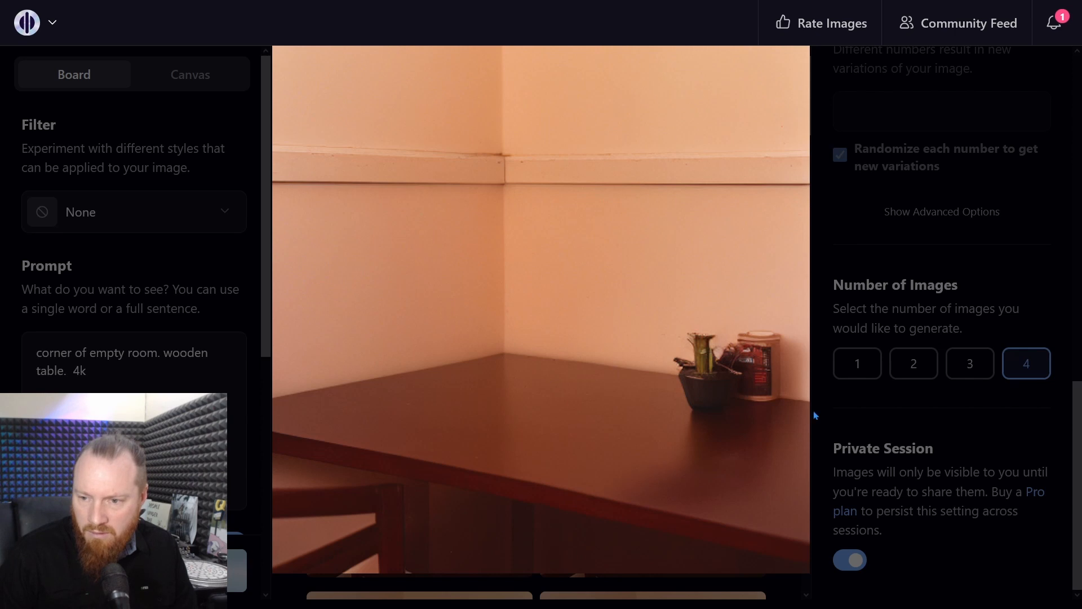
left_click(824, 428)
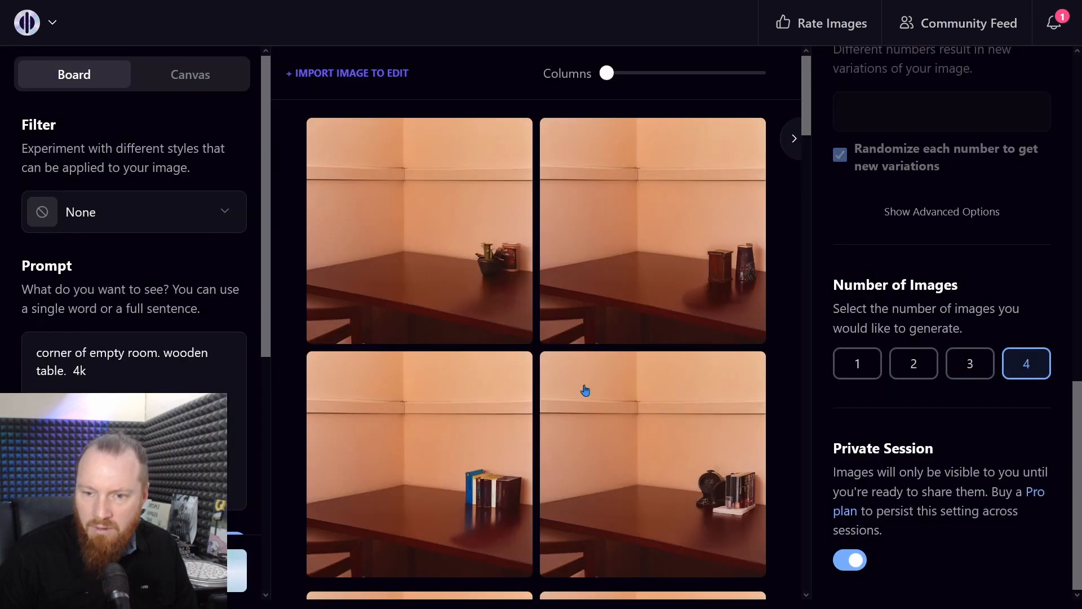
Step: Download the potted plant image from its enlarged view and open the downloaded PNG file in the photo viewer
mouse_move(495, 196)
left_click(500, 147)
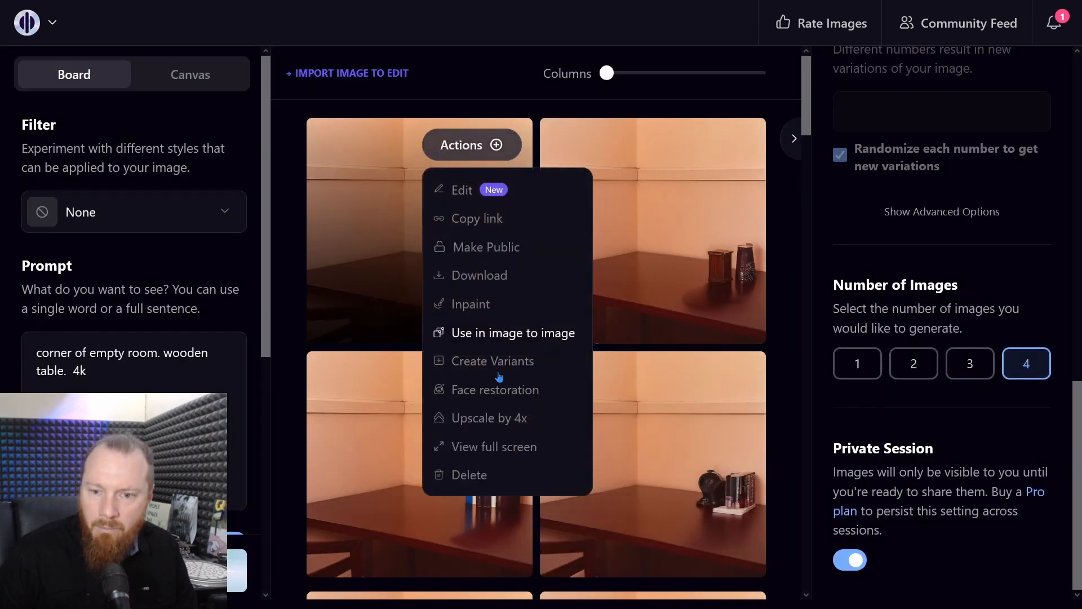
left_click(496, 445)
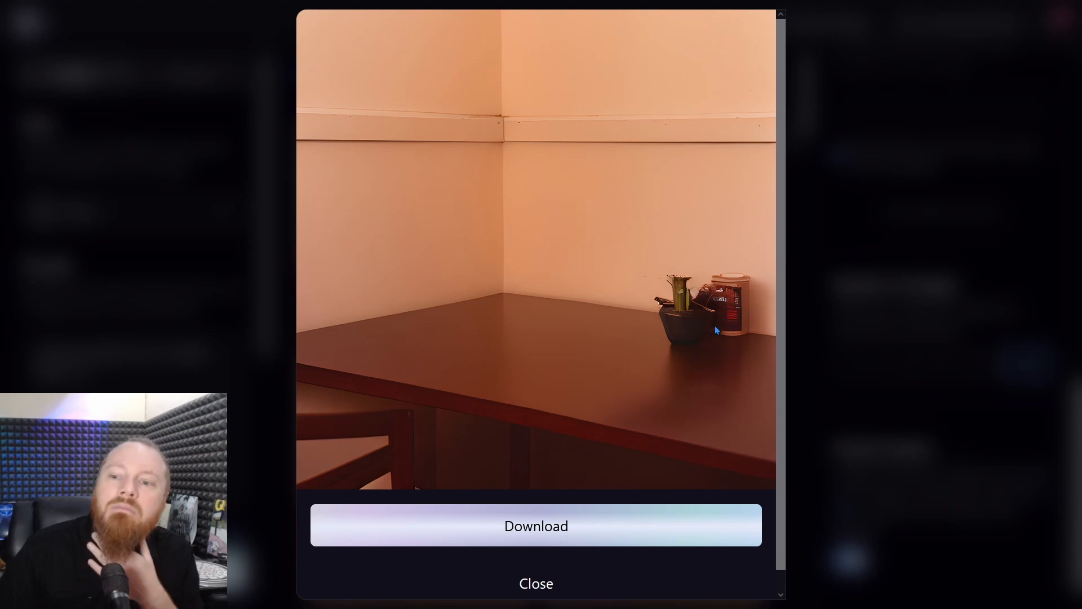
left_click(674, 540)
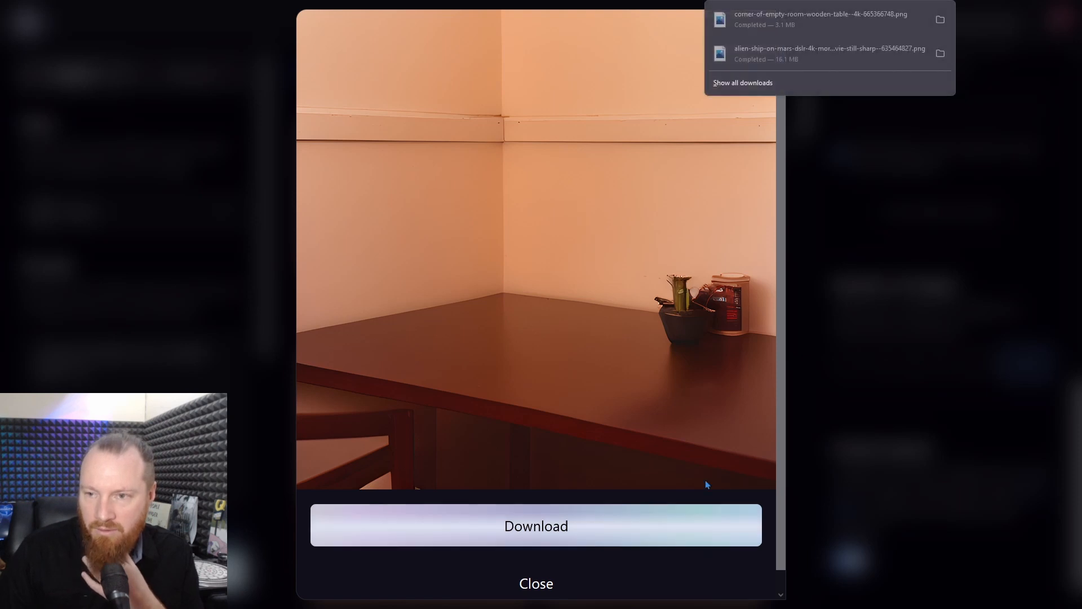
left_click(914, 26)
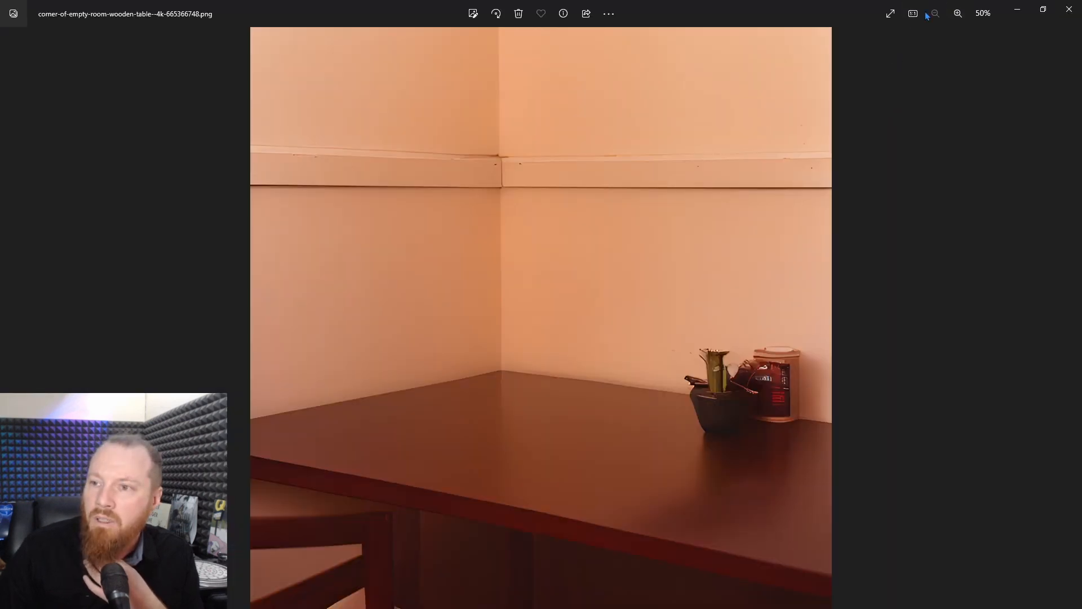
Step: Examine the downloaded image up close, checking the plant pot, the tabletop, the walls and the corner moulding
scroll(763, 363, "up", 5)
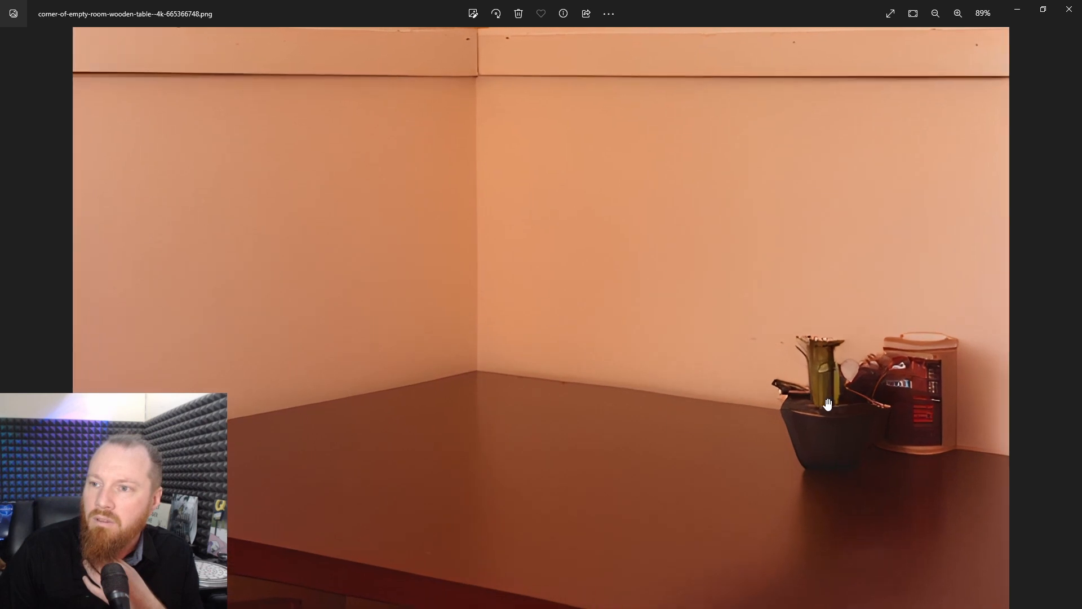
left_click_drag(921, 407, 661, 317)
left_click_drag(956, 326, 956, 290)
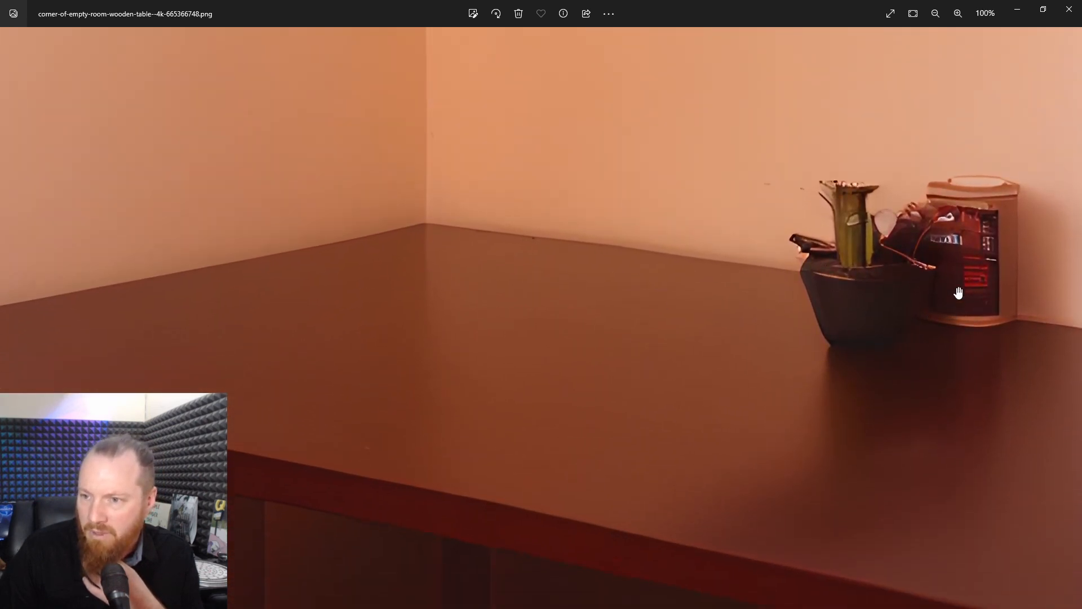
left_click_drag(650, 352, 574, 297)
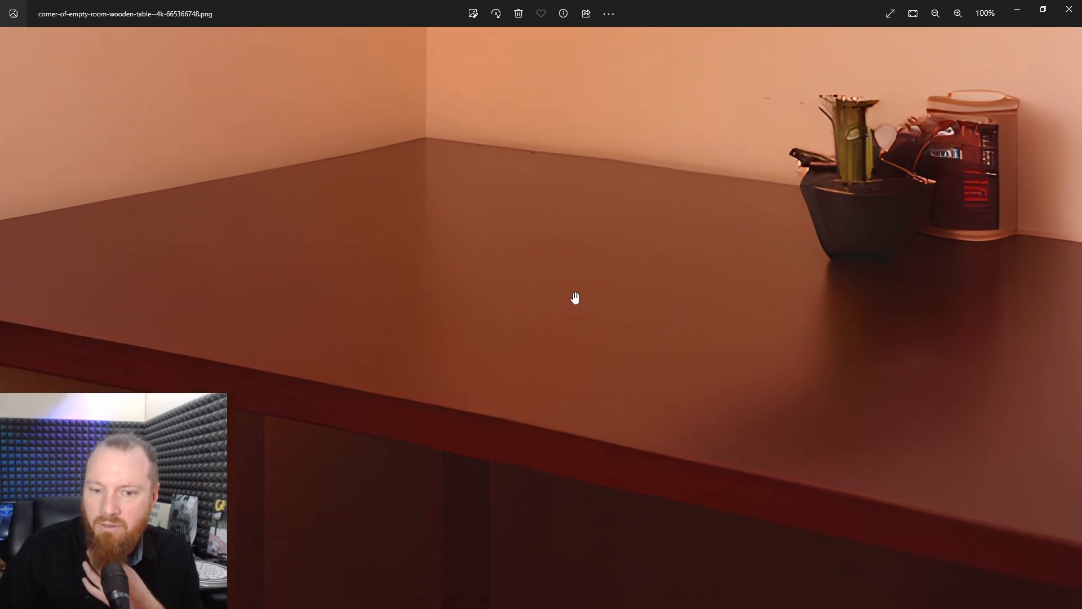
left_click_drag(666, 340, 558, 359)
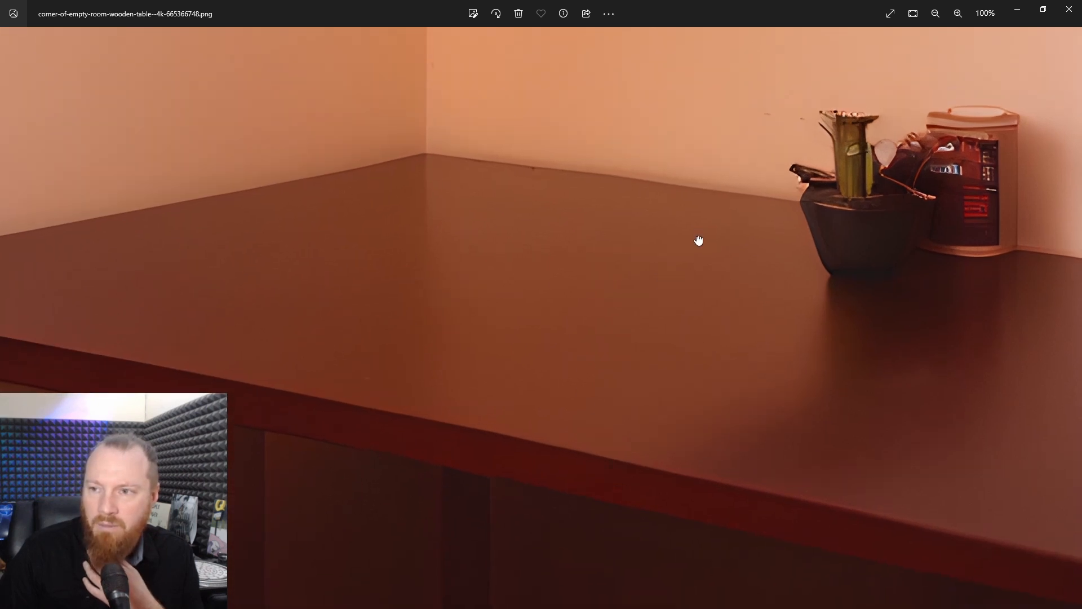
left_click_drag(698, 231, 667, 447)
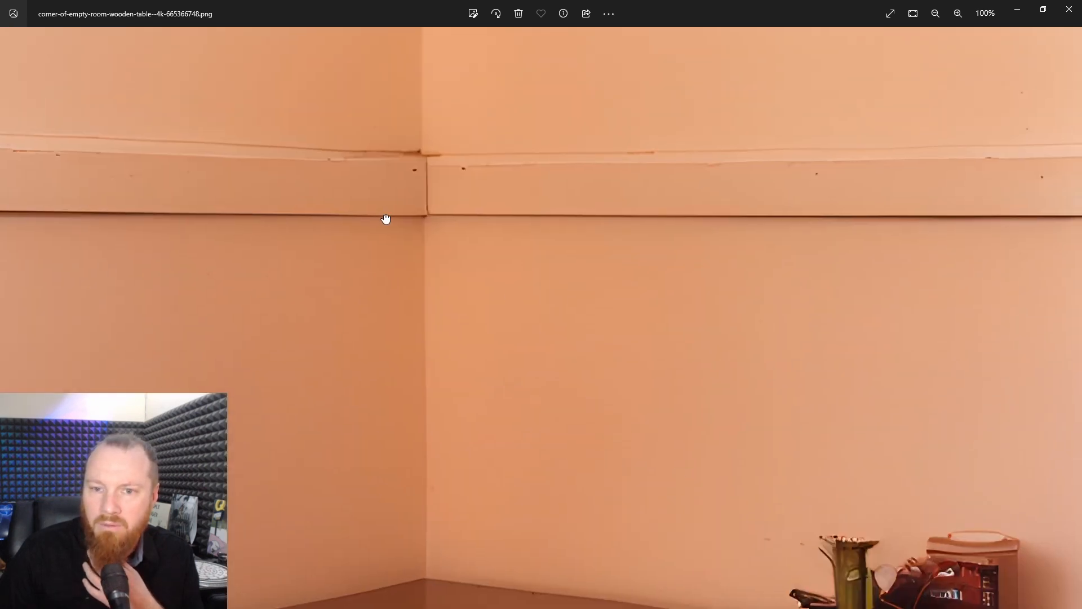
left_click_drag(386, 219, 404, 297)
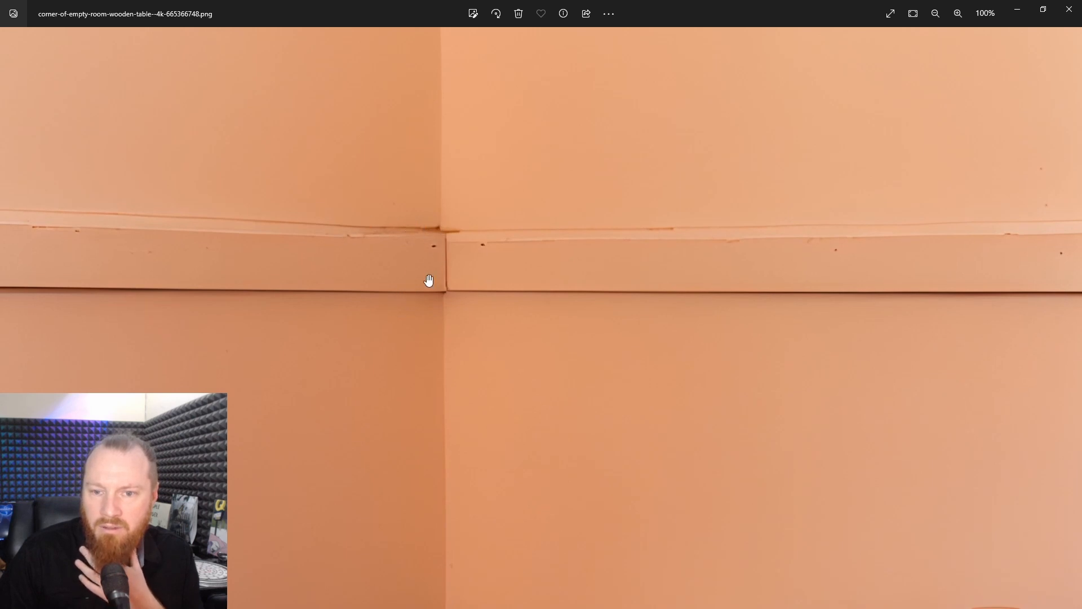
scroll(519, 322, "down", 3)
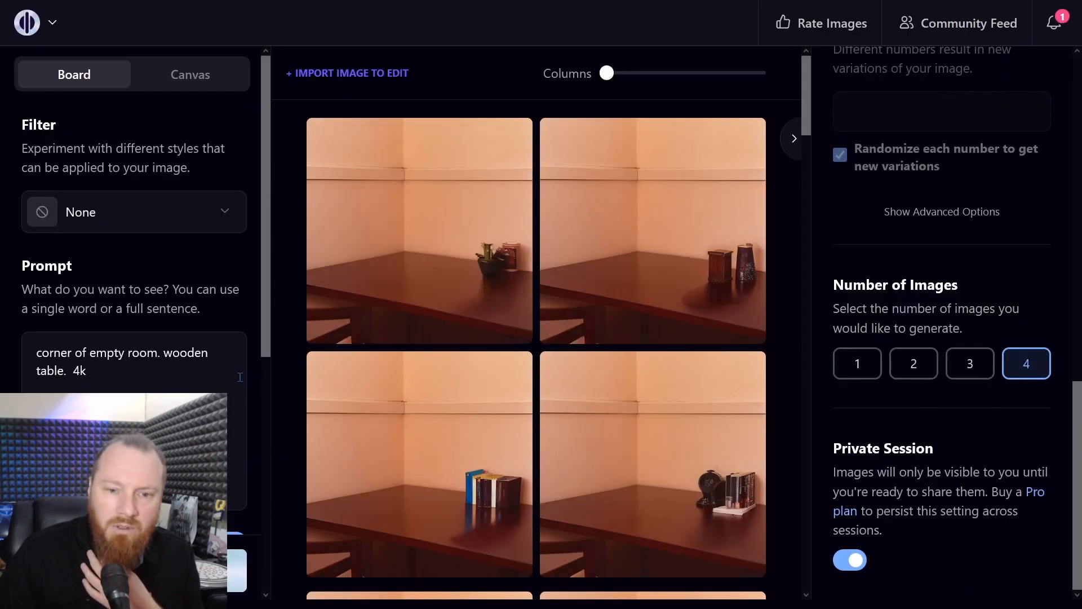
Step: Add "objects on table." to the details excluded from the image and generate four new inpainted images
scroll(113, 338, "down", 5)
scroll(76, 364, "up", 5)
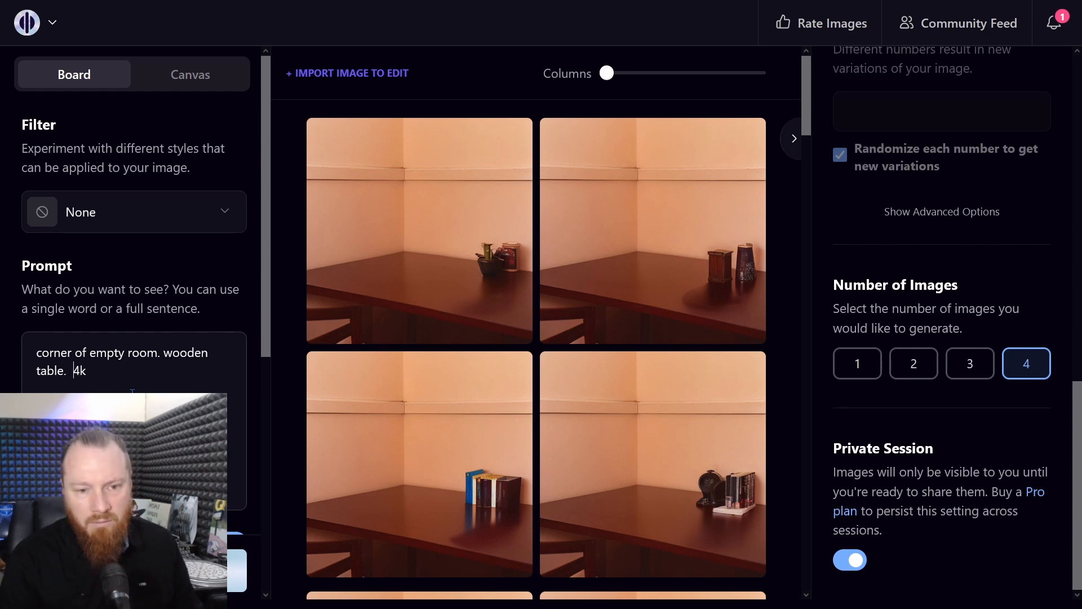
scroll(253, 349, "down", 5)
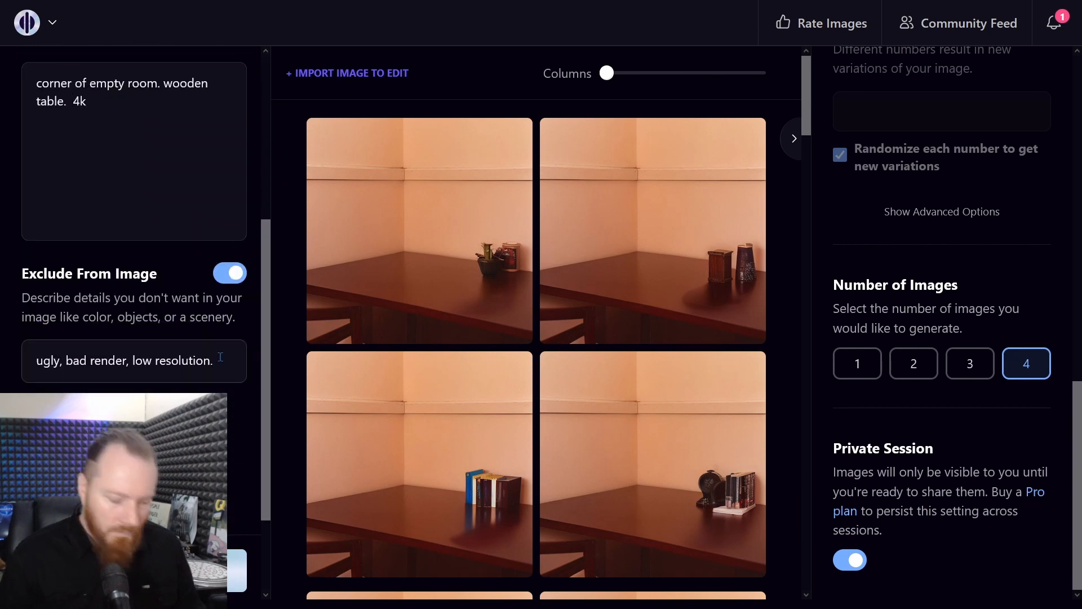
type("objec")
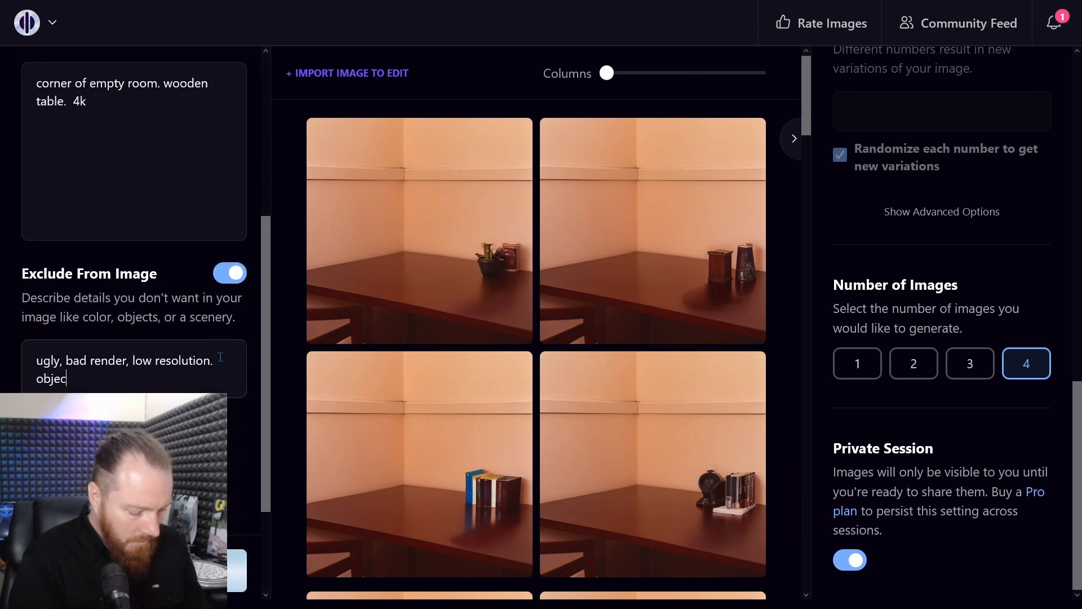
type("ts on table.")
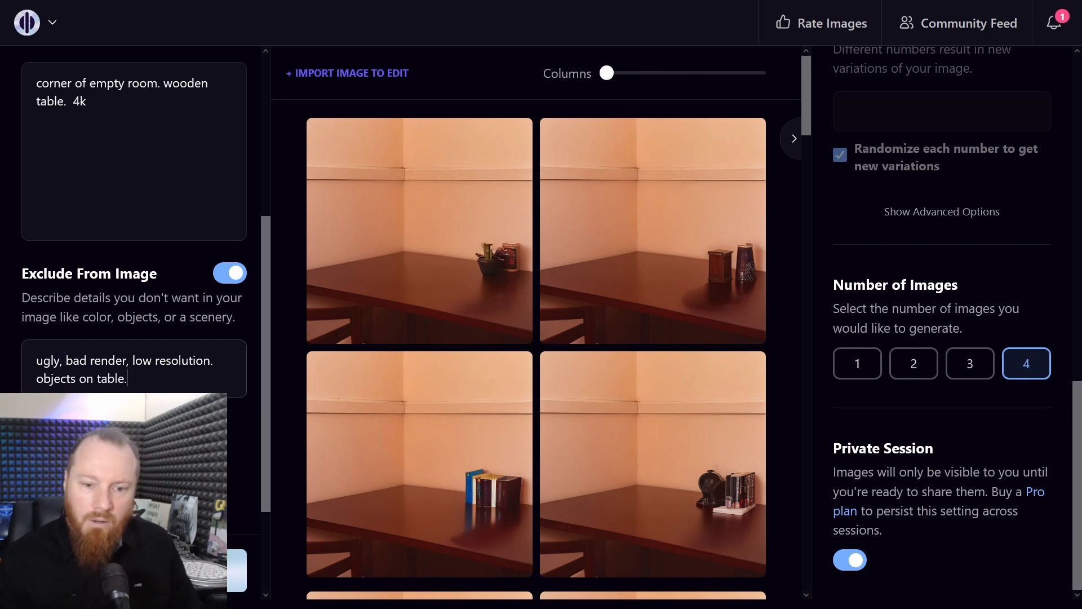
left_click(134, 570)
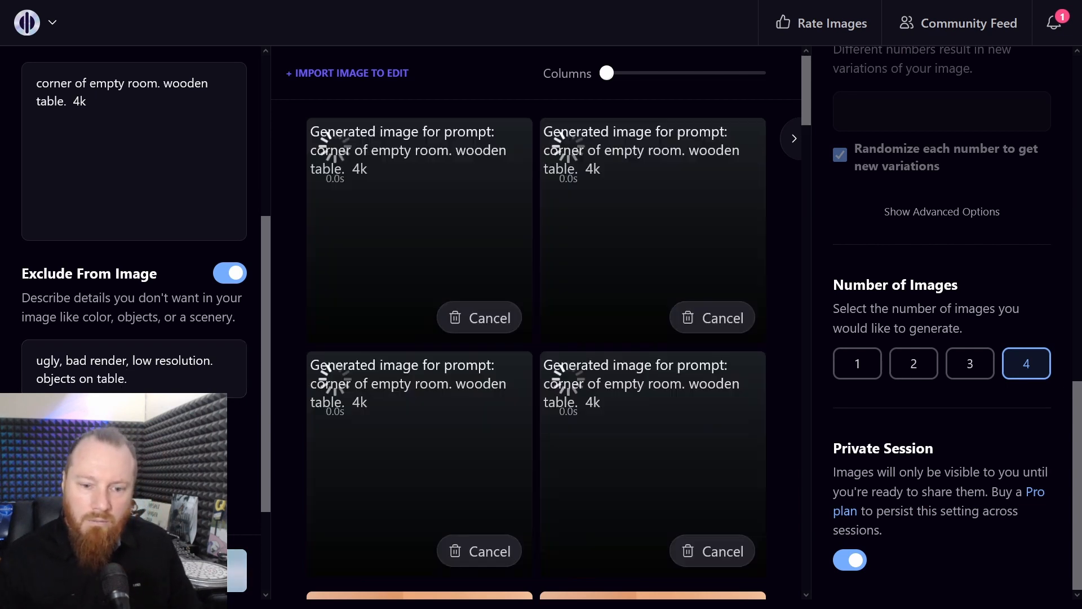
Step: Review the new images, delete "corner of empty room." from the prompt, and generate another four images
scroll(536, 349, "down", 1)
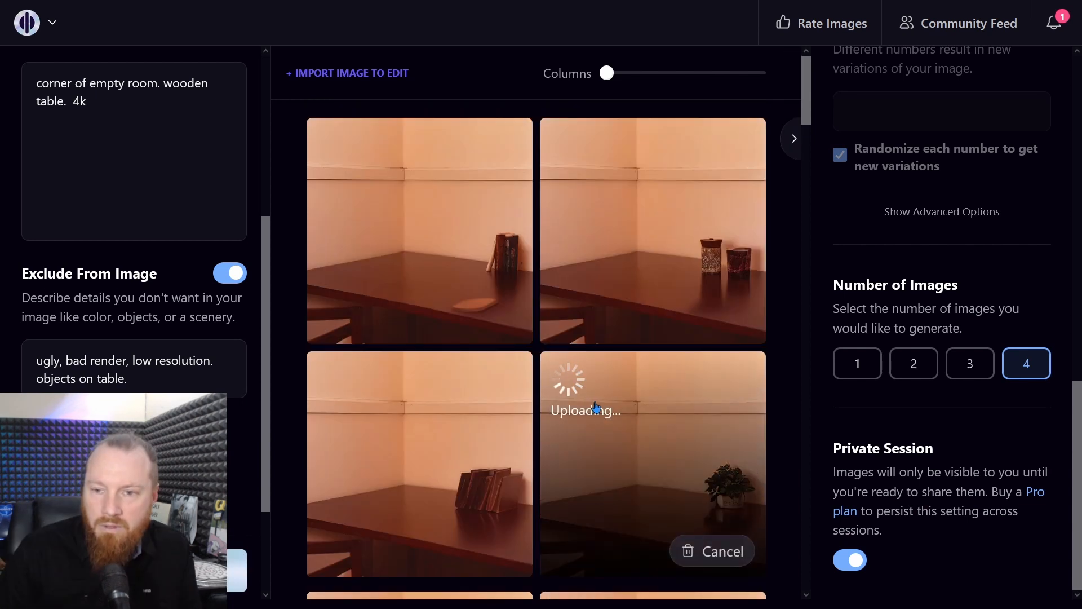
scroll(650, 400, "down", 2)
scroll(650, 400, "up", 2)
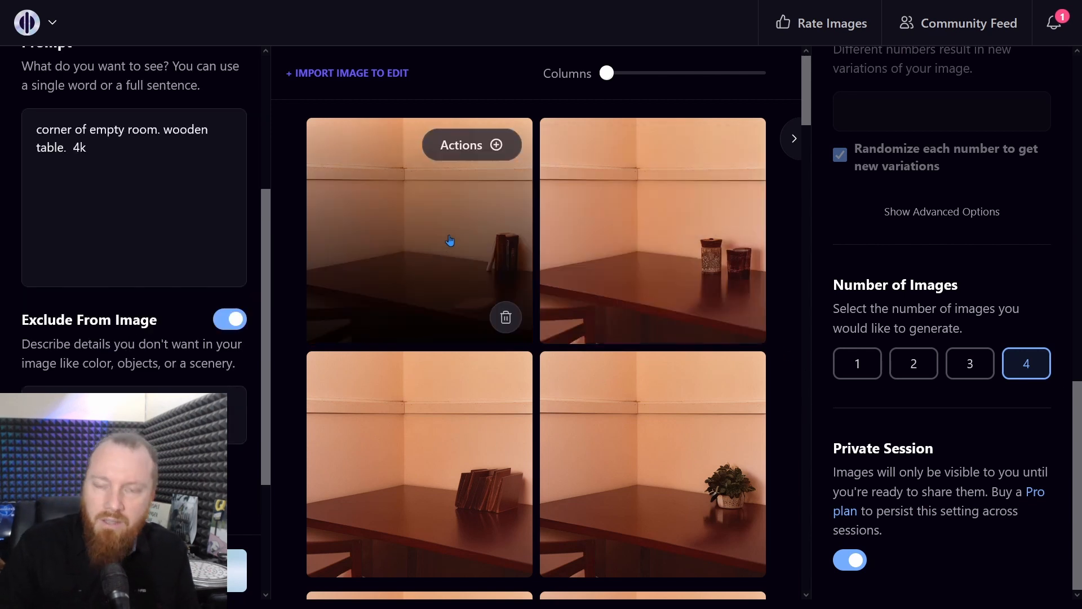
left_click_drag(164, 130, 17, 133)
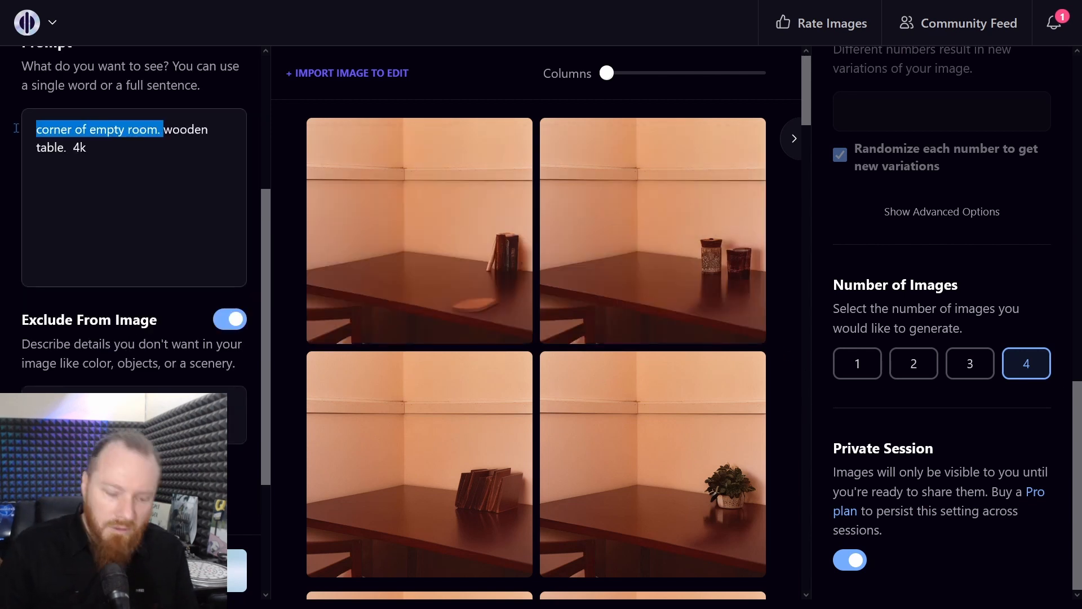
key("BackSpace")
scroll(18, 133, "down", 3)
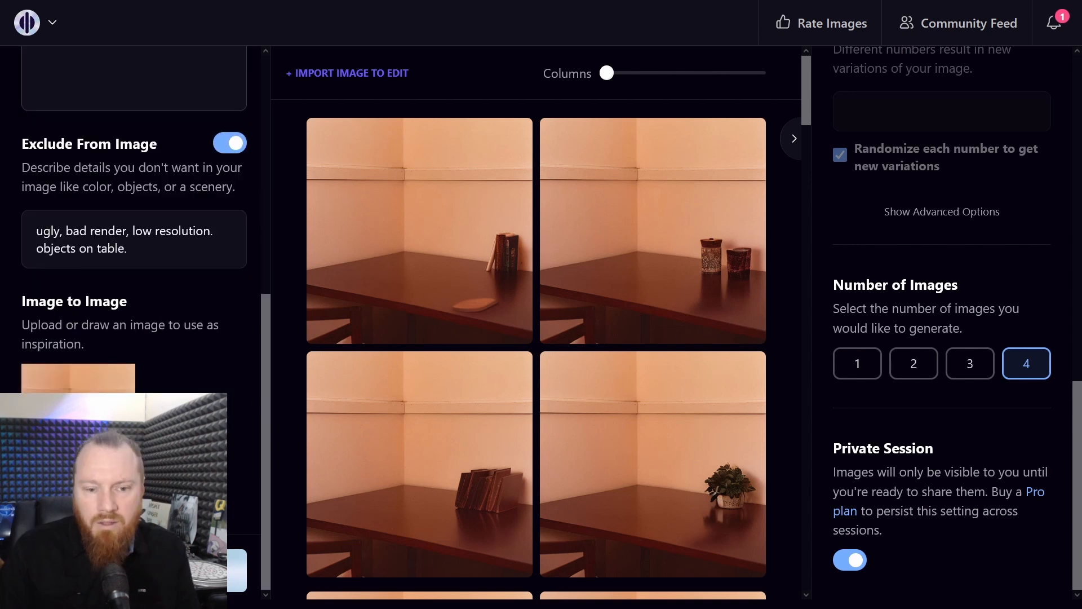
left_click(237, 571)
Step: Use the generated table image with the slatted-back chair as the image-to-image reference
scroll(496, 447, "up", 2)
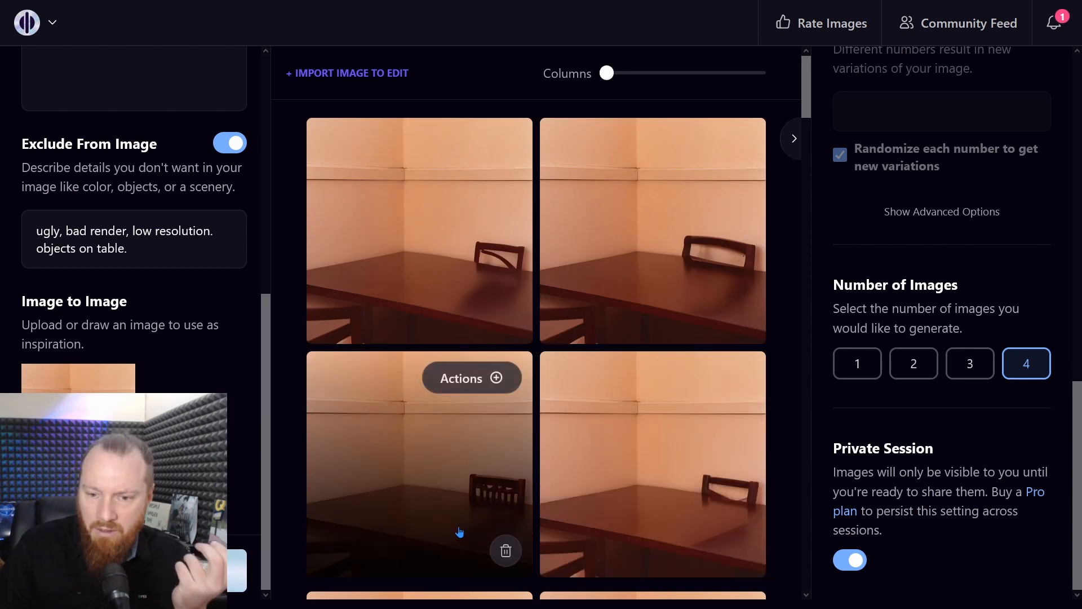
scroll(619, 531, "down", 2)
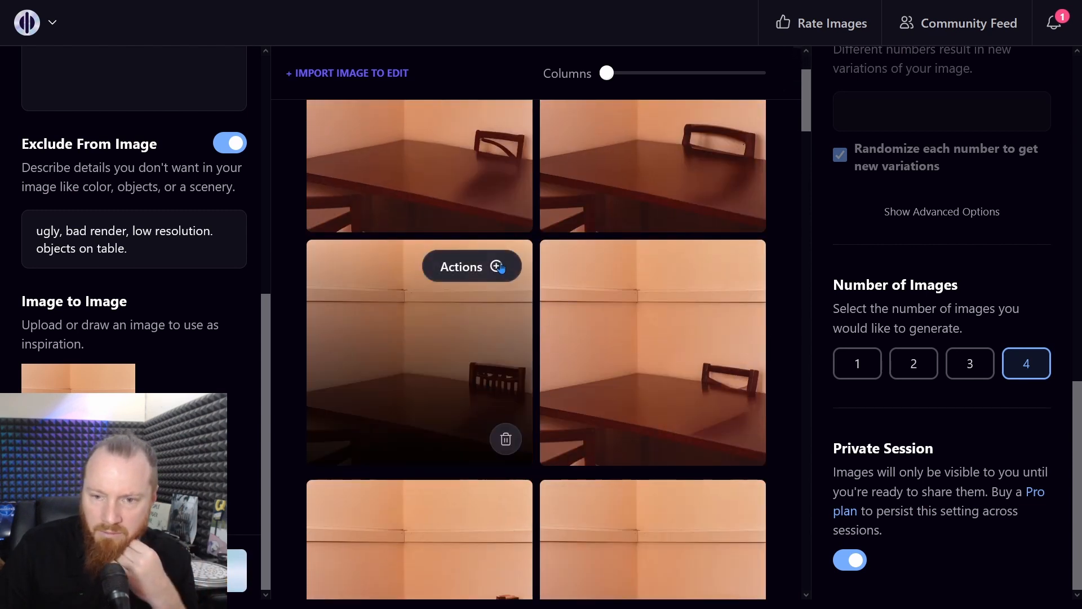
left_click(496, 267)
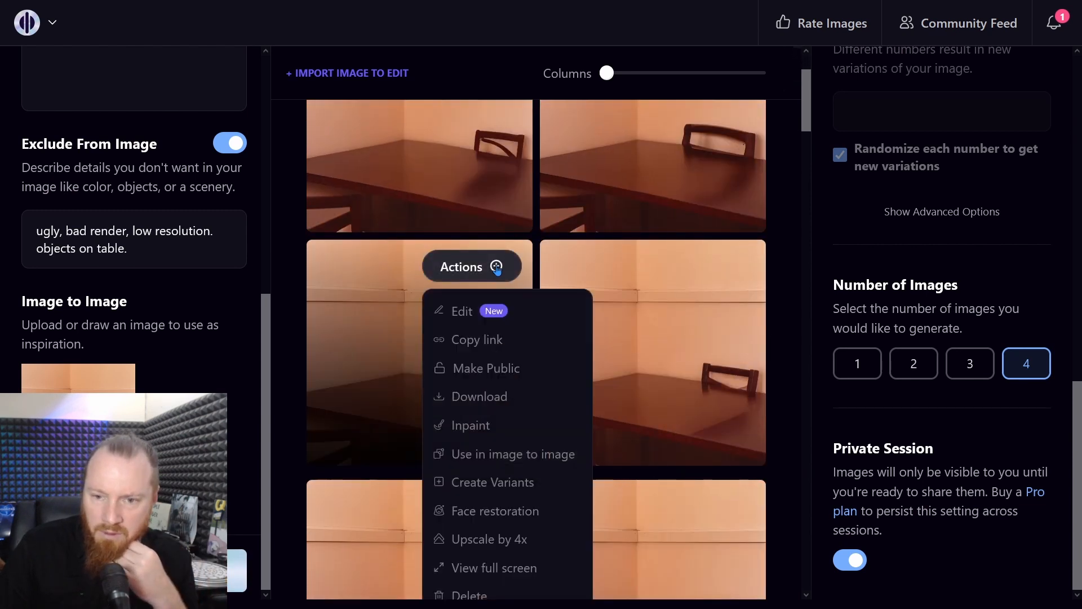
left_click(510, 455)
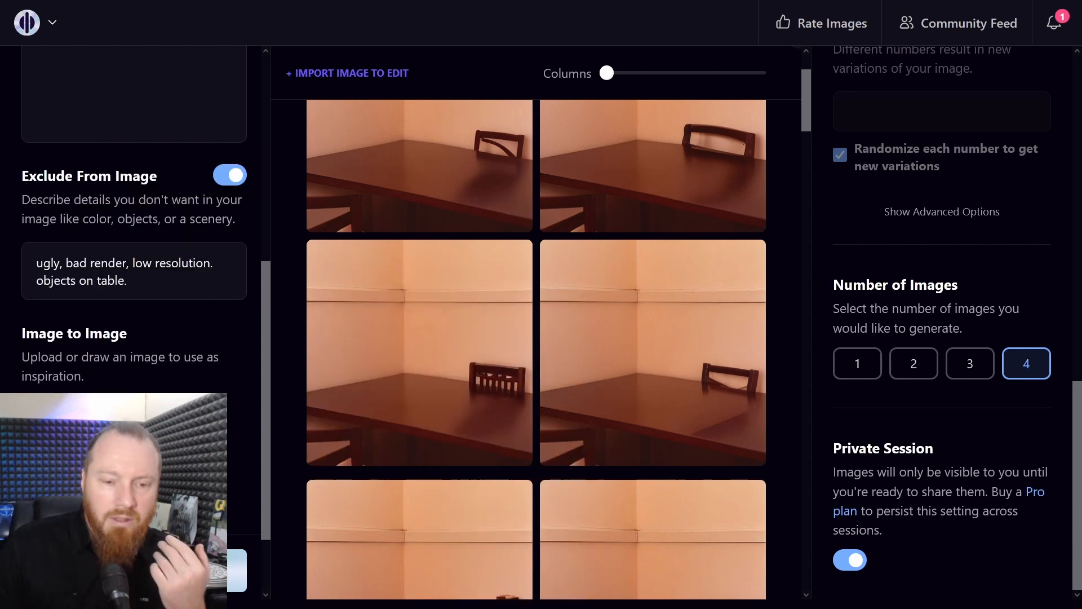
mouse_move(380, 385)
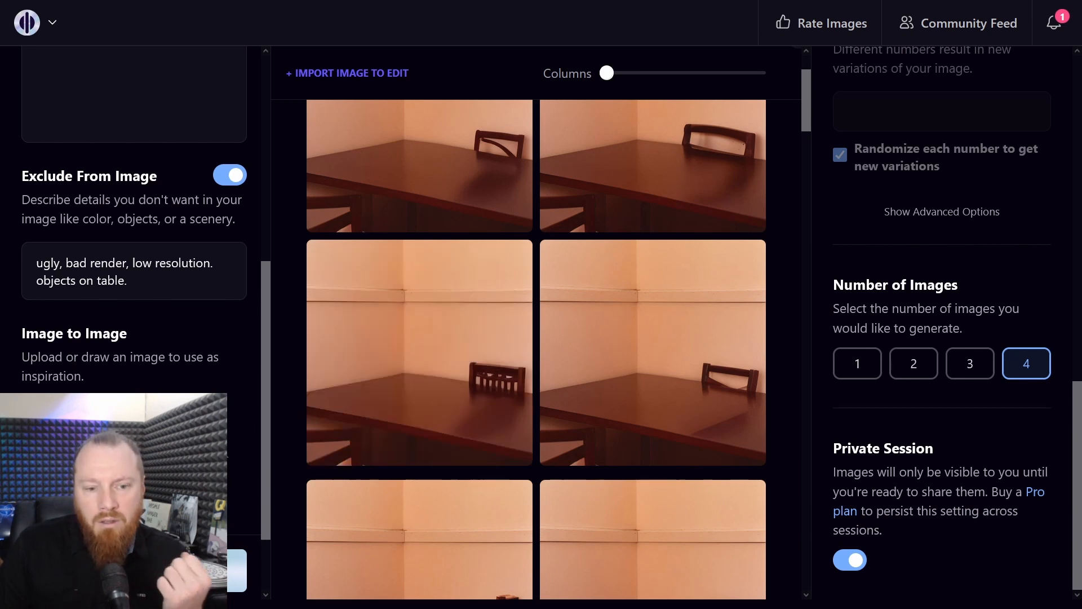
scroll(227, 463, "down", 2)
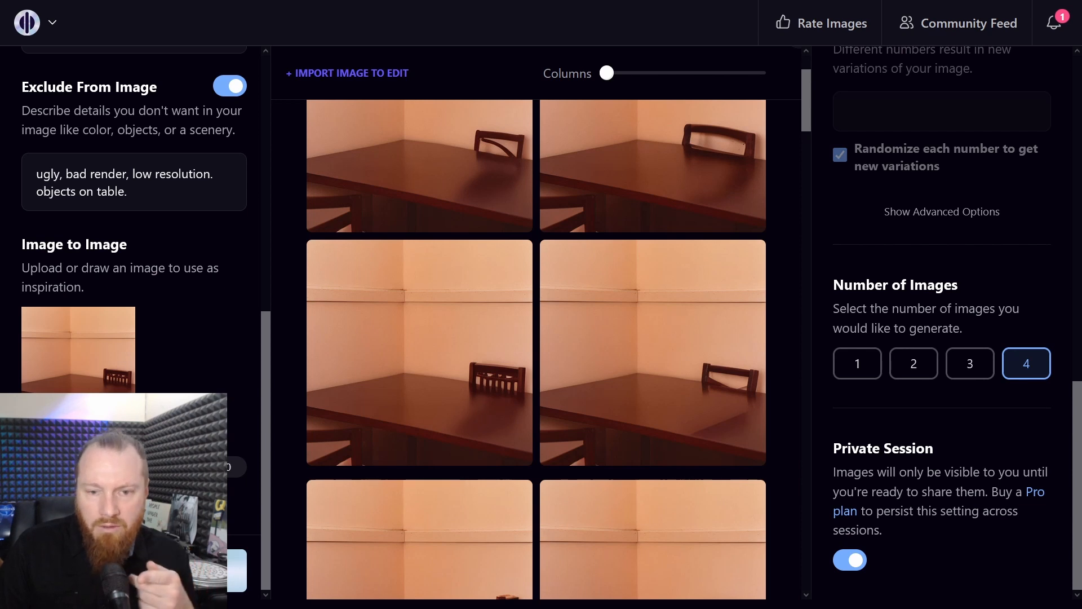
Step: Replace the prompt with "studio room. dslr. 4k. morning sun."
scroll(239, 446, "up", 10)
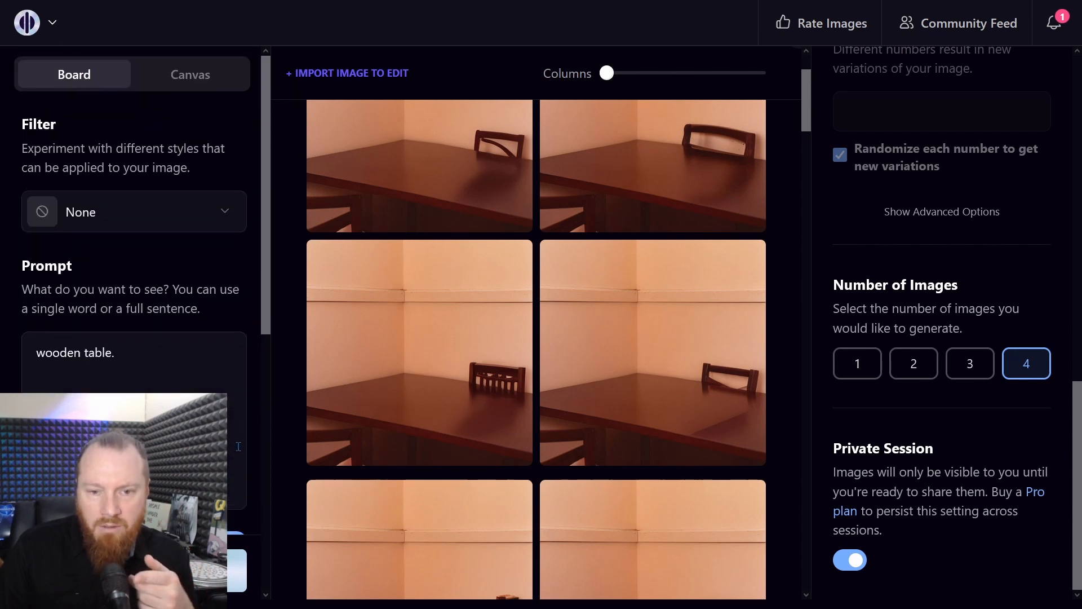
scroll(238, 440, "down", 2)
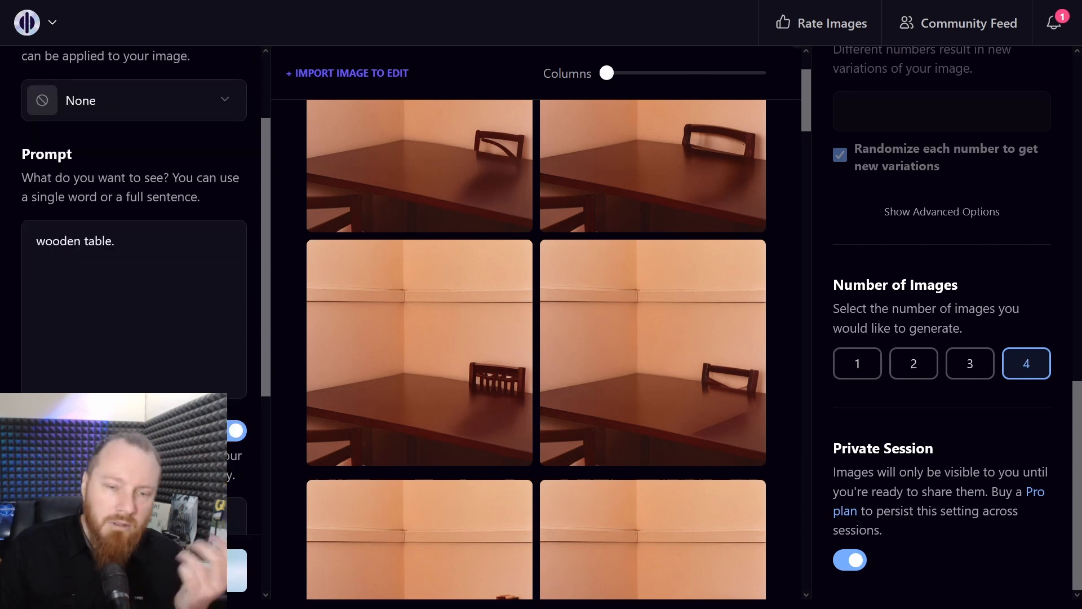
scroll(199, 334, "up", 2)
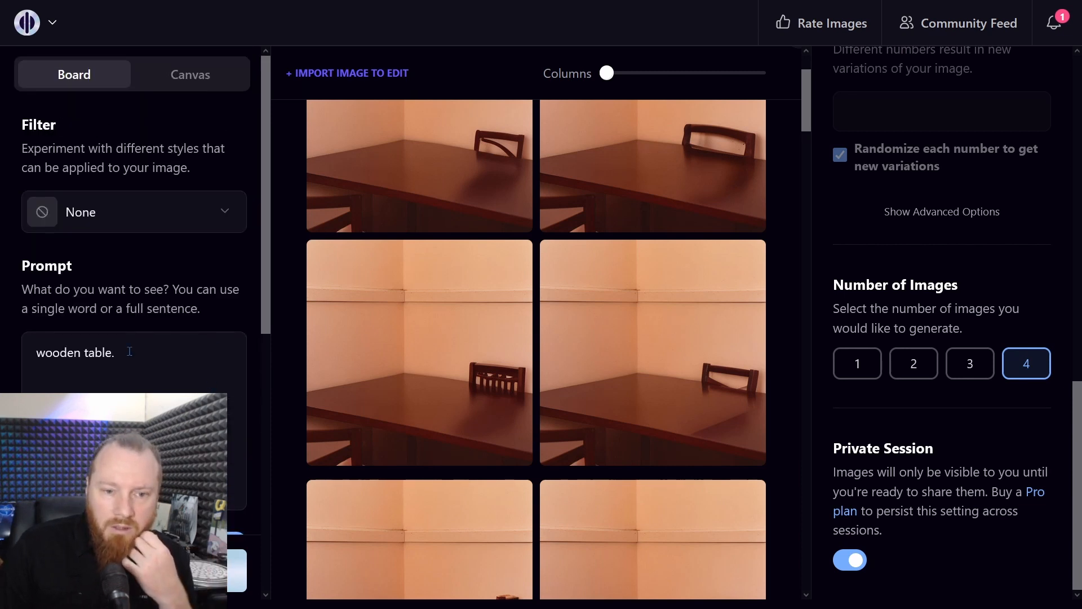
left_click_drag(130, 351, 35, 352)
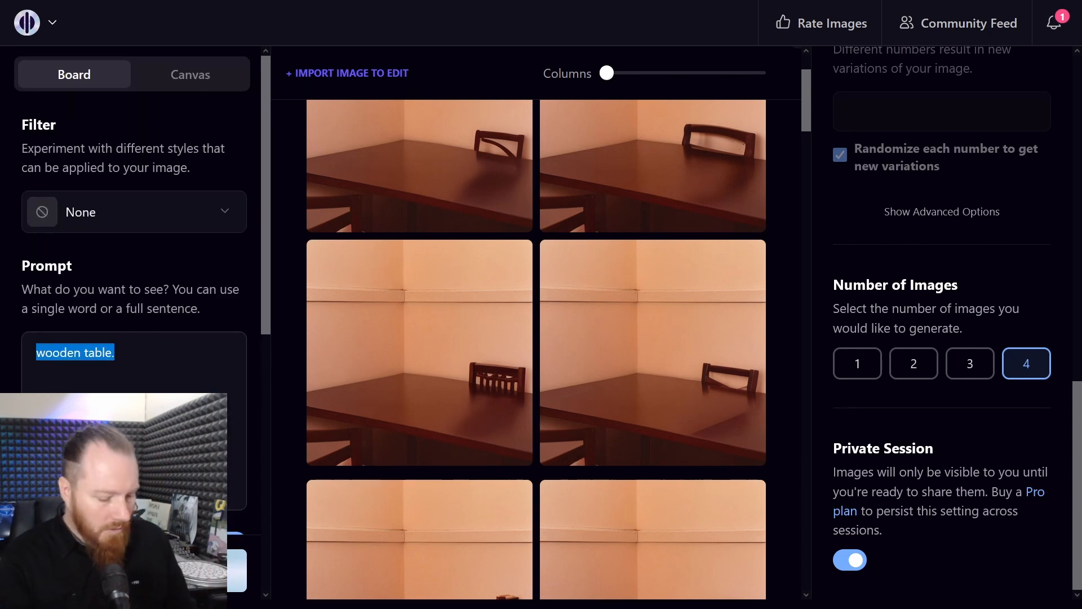
key("BackSpace")
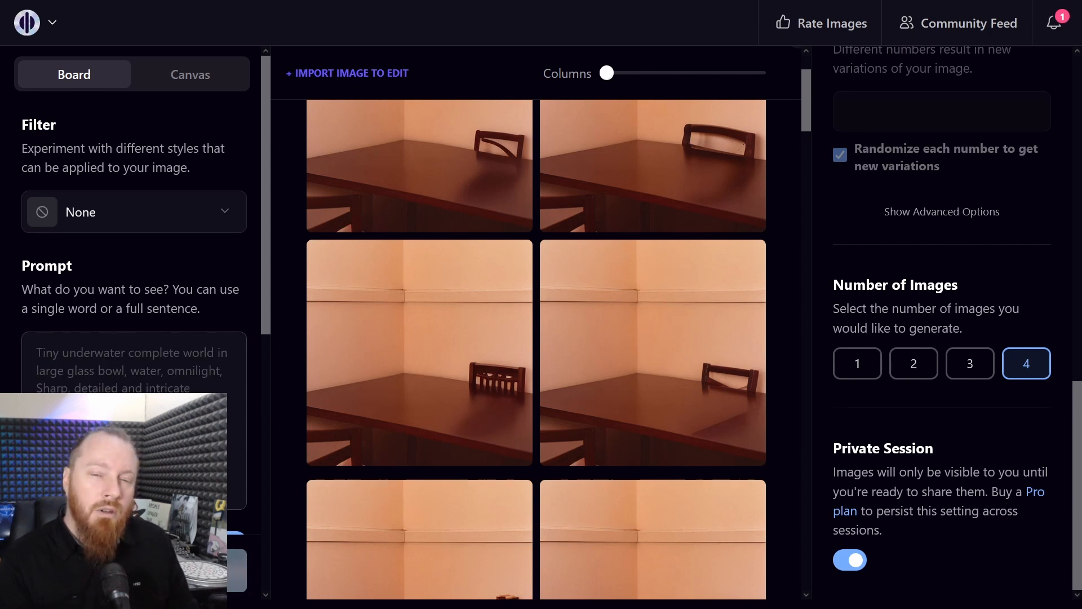
type("s")
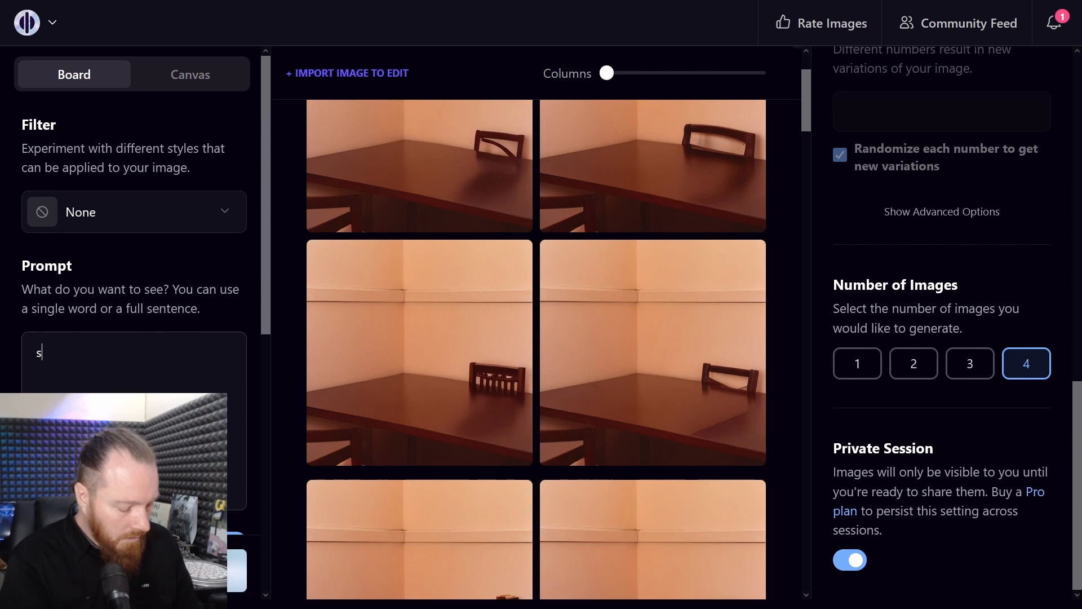
type("tudio room.")
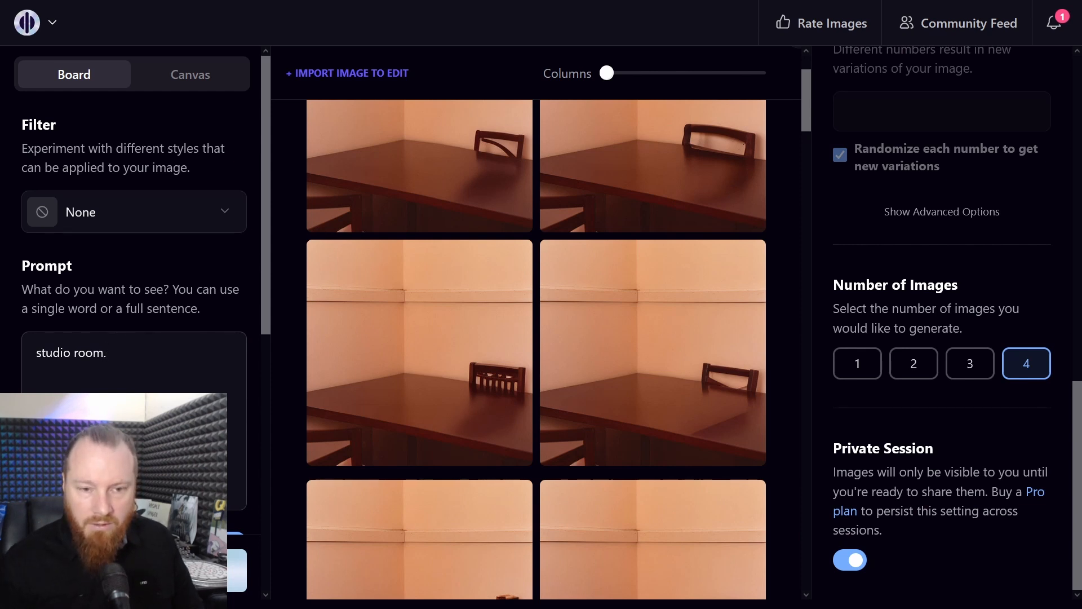
type("dsl")
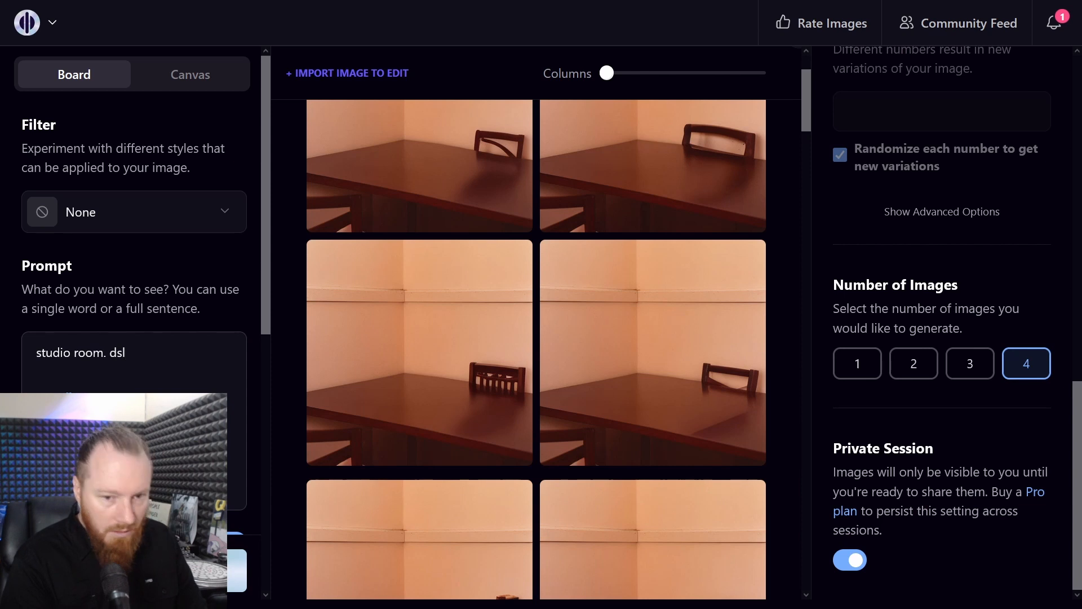
type("r.")
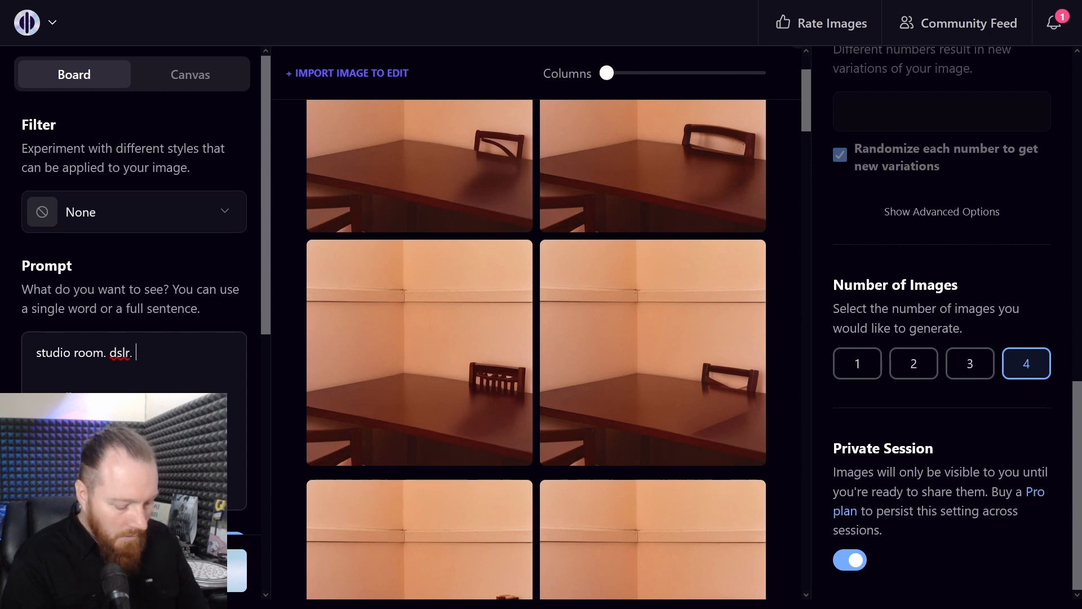
type(" 4k. mo")
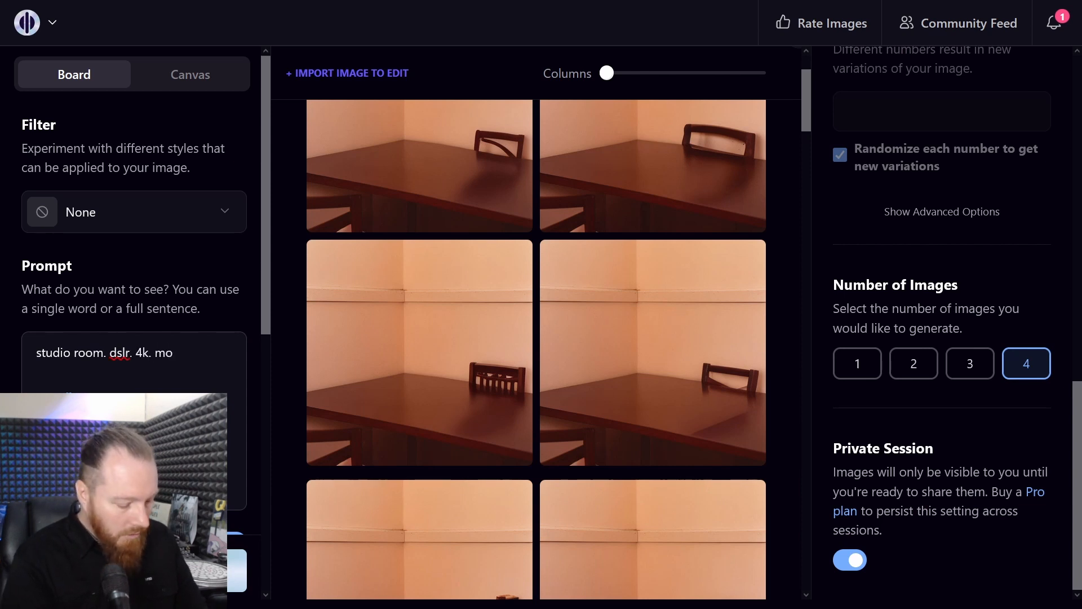
type("rning sun.")
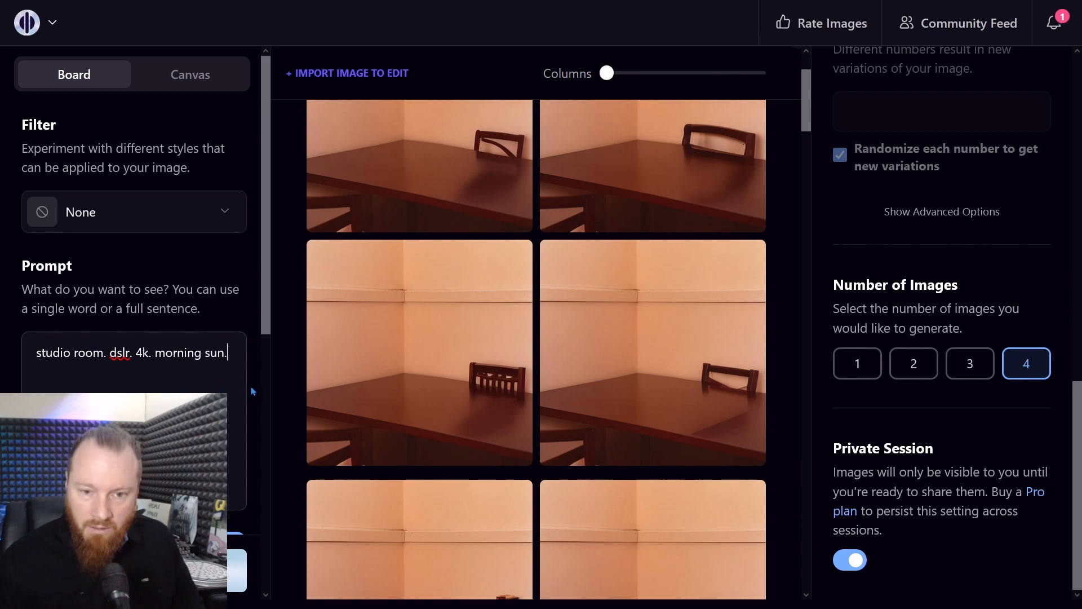
Step: Browse the available style filters and apply the Lush illumination filter
scroll(252, 386, "down", 2)
scroll(255, 378, "down", 6)
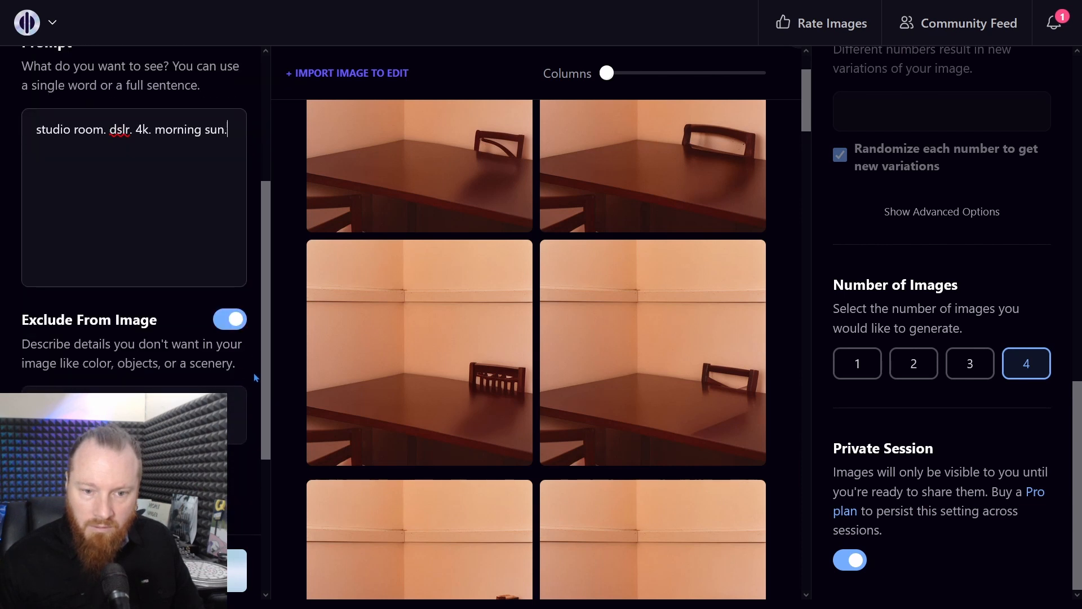
scroll(252, 374, "up", 8)
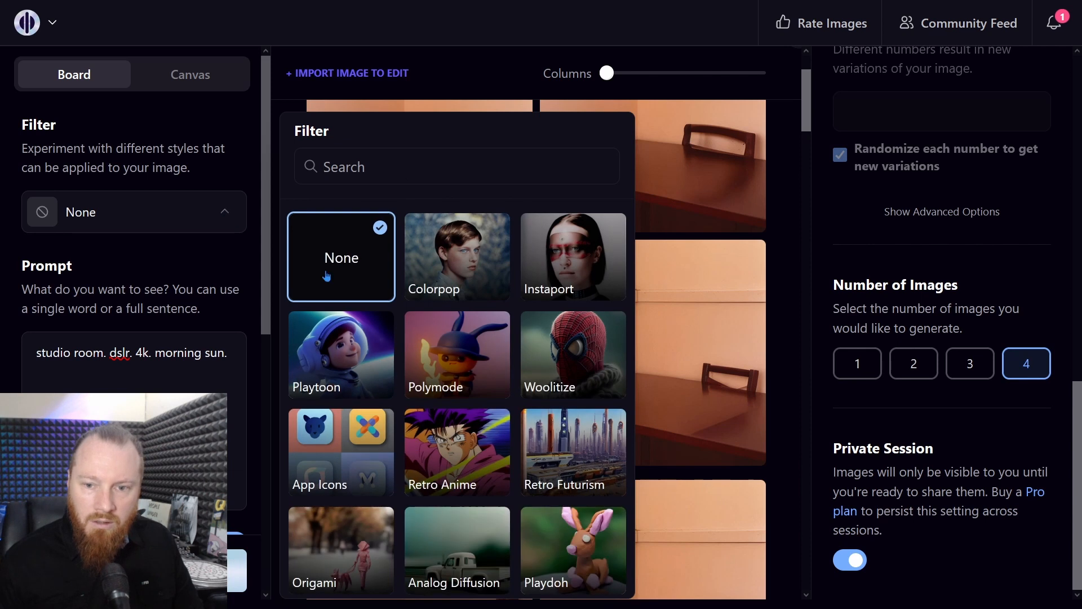
scroll(465, 371, "down", 2)
scroll(464, 370, "down", 2)
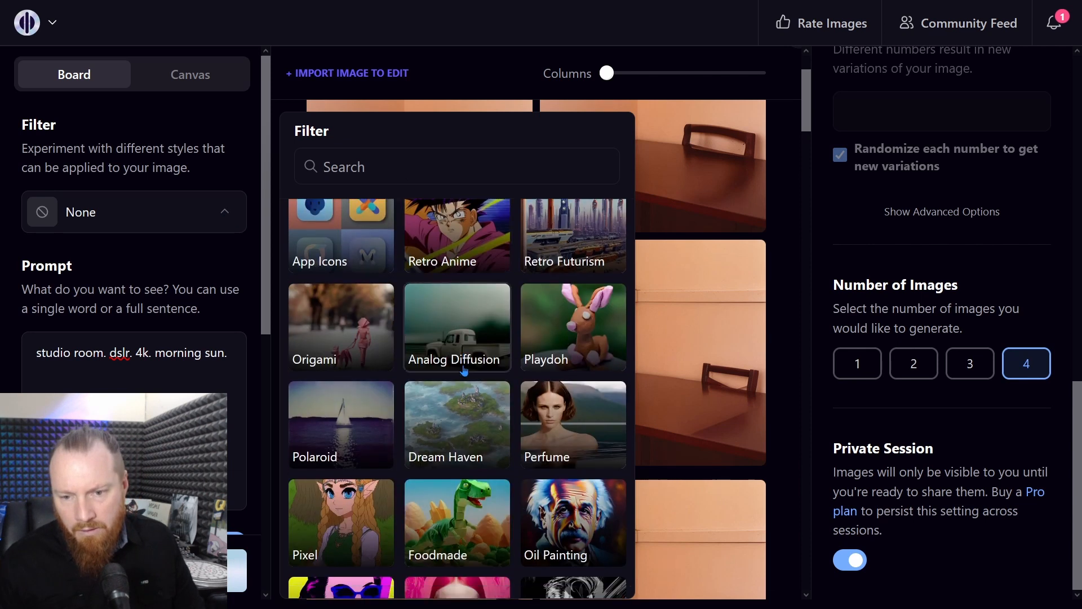
scroll(464, 371, "down", 2)
scroll(464, 371, "down", 7)
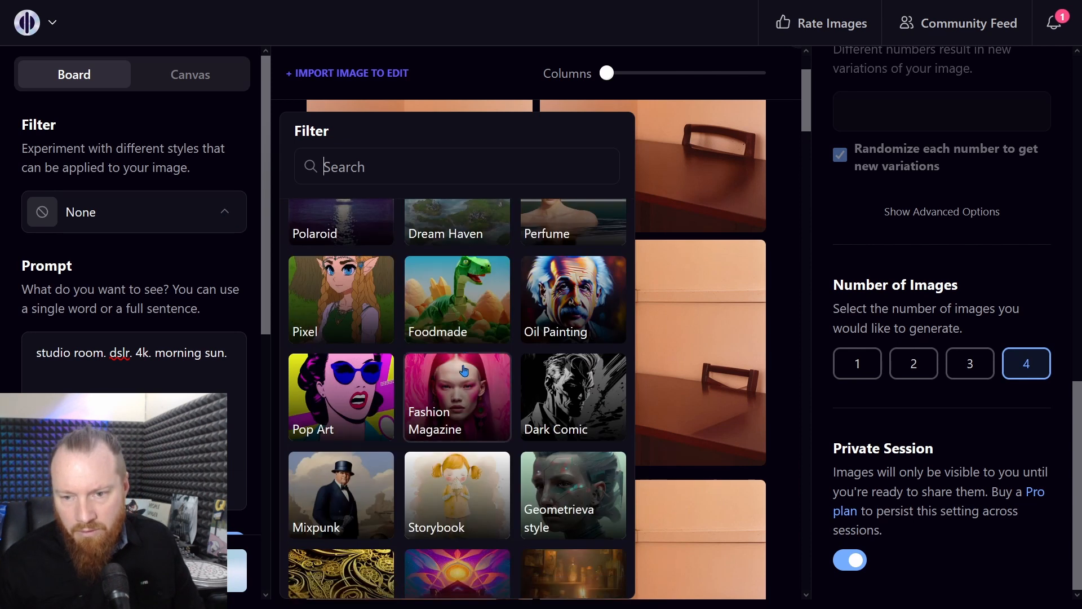
scroll(464, 370, "down", 3)
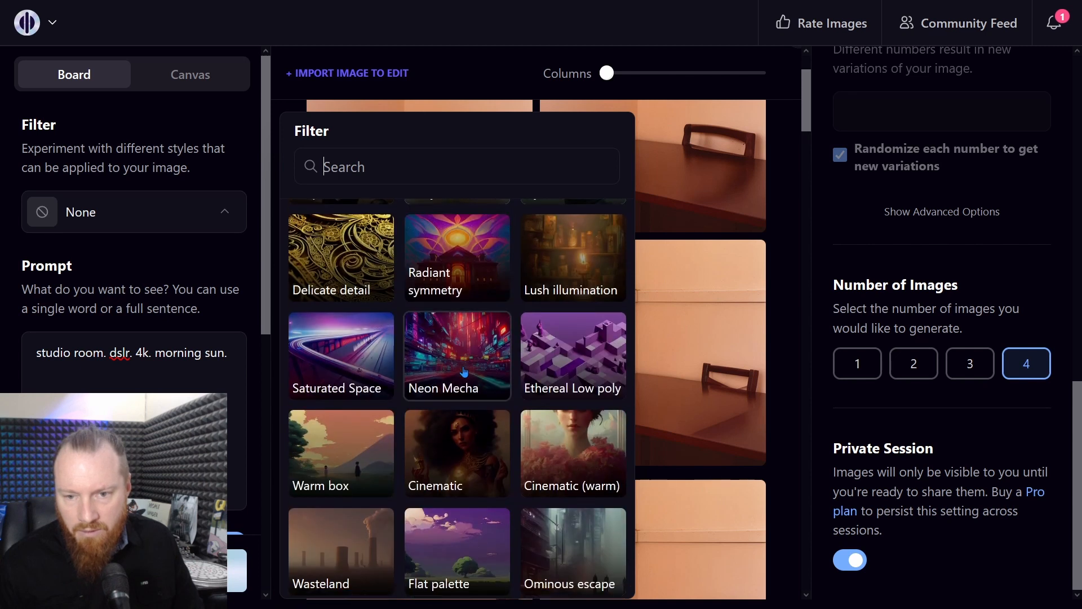
scroll(464, 371, "down", 2)
scroll(474, 364, "up", 5)
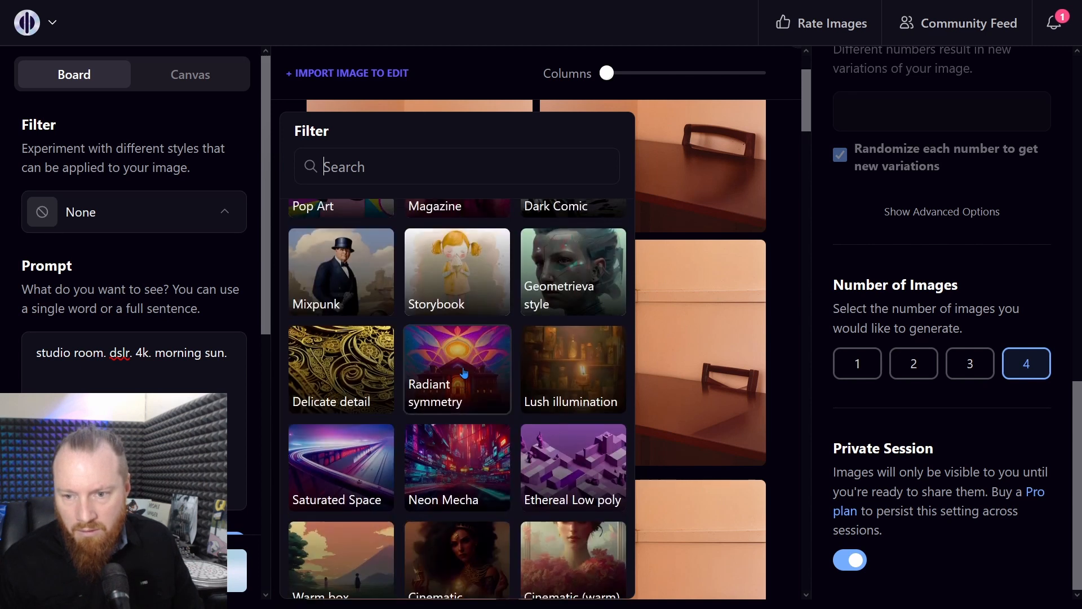
scroll(494, 348, "down", 2)
scroll(473, 349, "down", 2)
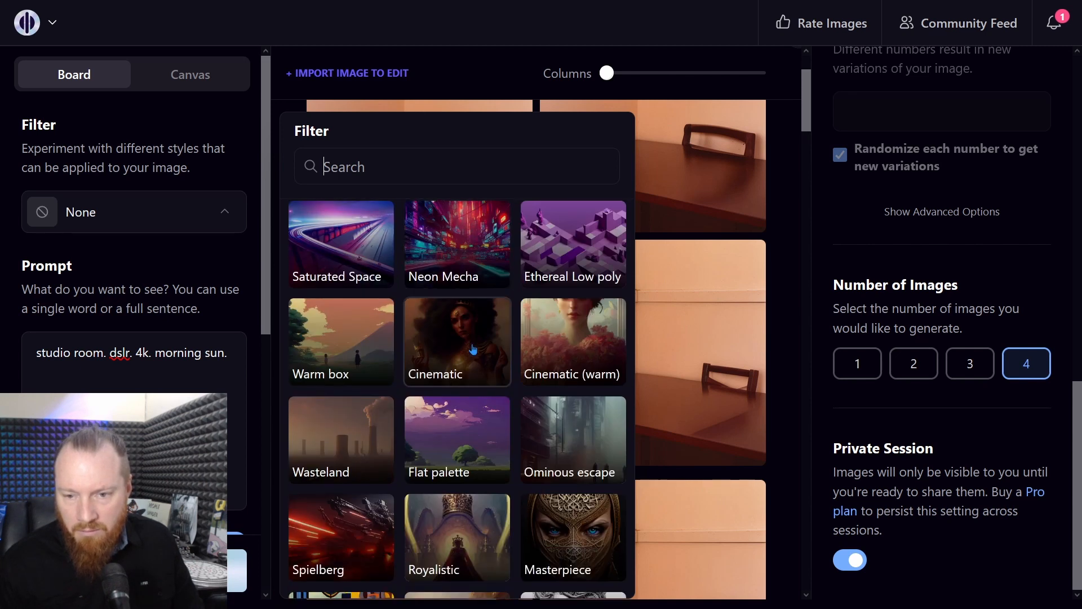
scroll(472, 350, "down", 2)
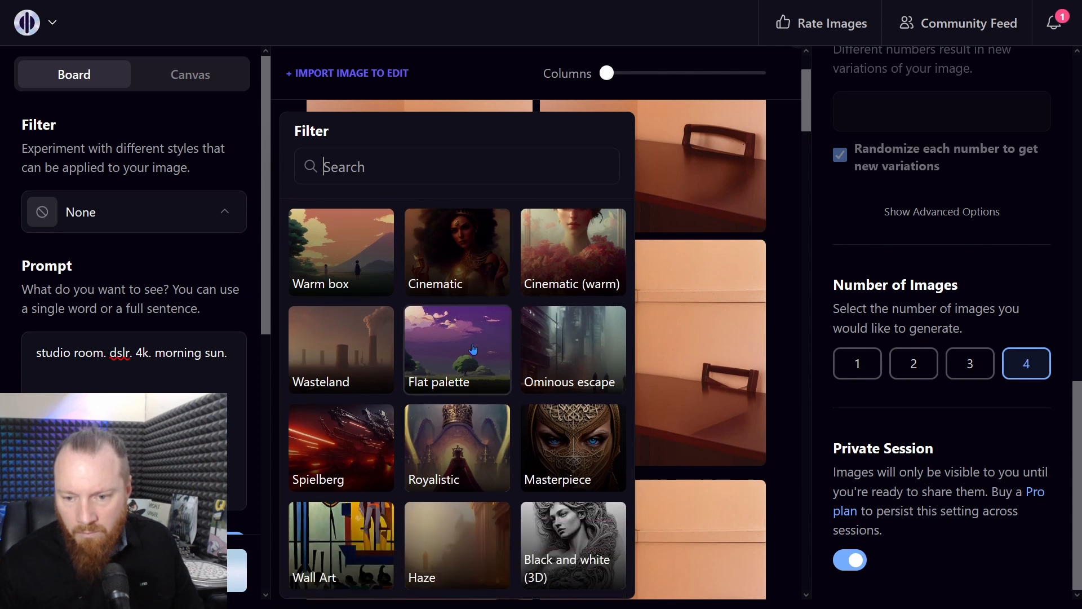
scroll(472, 349, "up", 2)
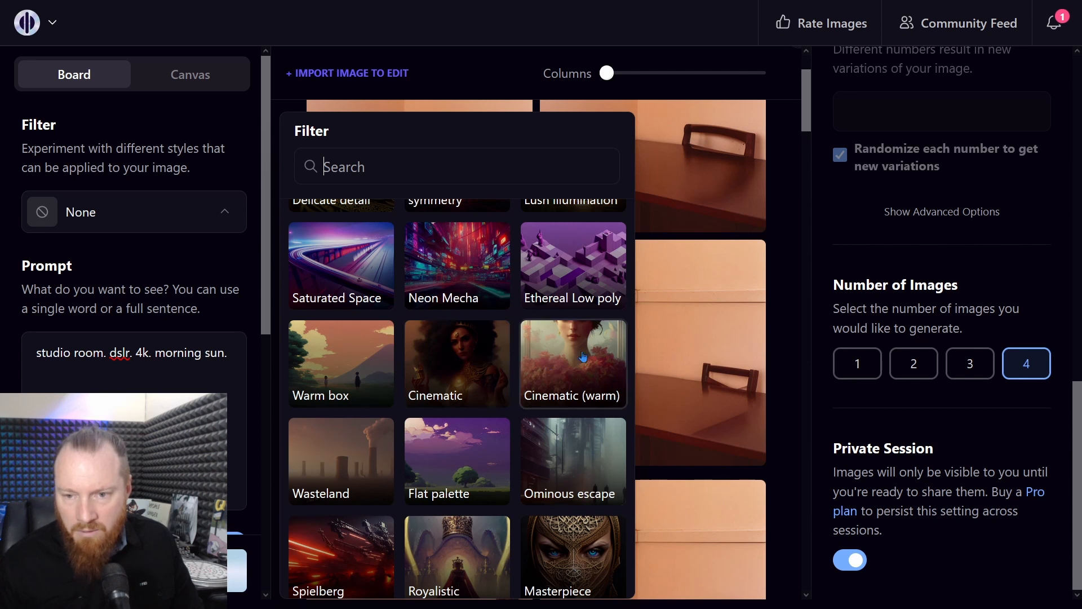
scroll(490, 364, "up", 4)
scroll(490, 363, "up", 1)
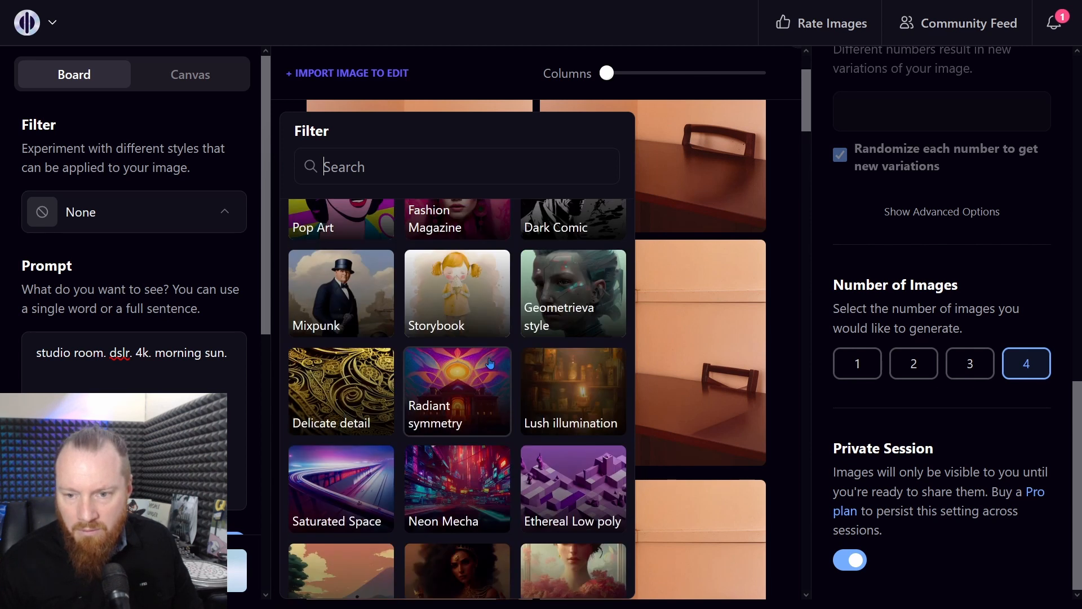
left_click(564, 381)
Step: Set the image dimensions to 1024 × 1024 and generate four images from the reference image
scroll(929, 395, "up", 10)
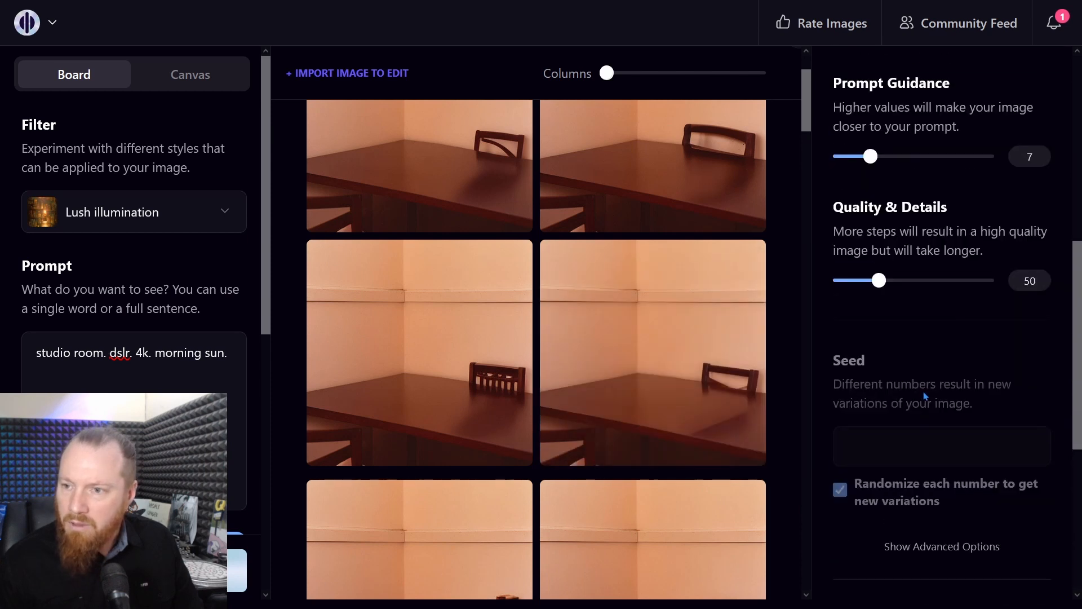
left_click(968, 241)
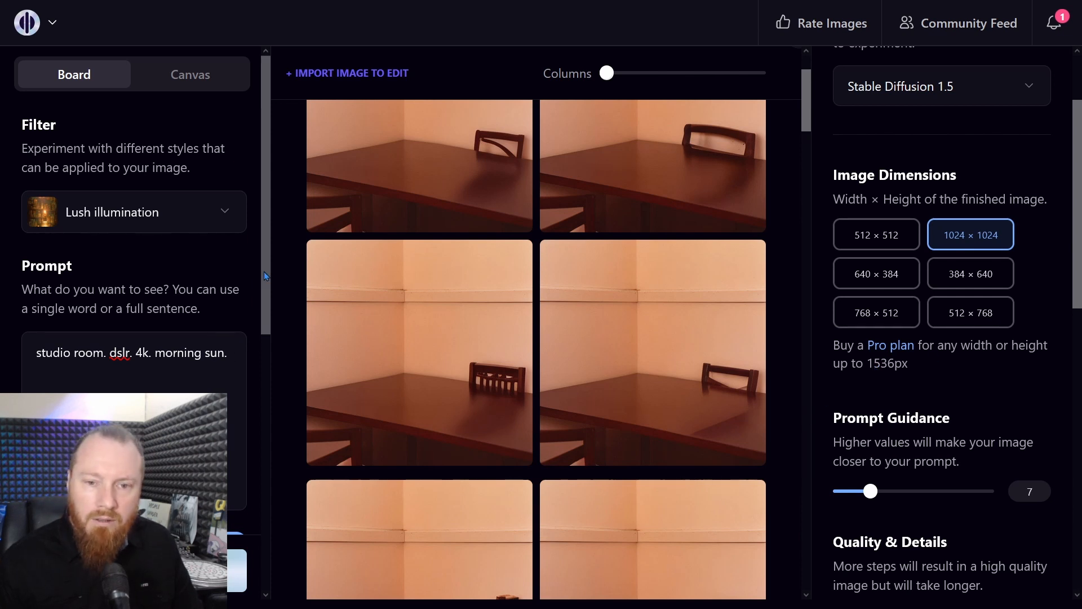
left_click_drag(266, 275, 266, 469)
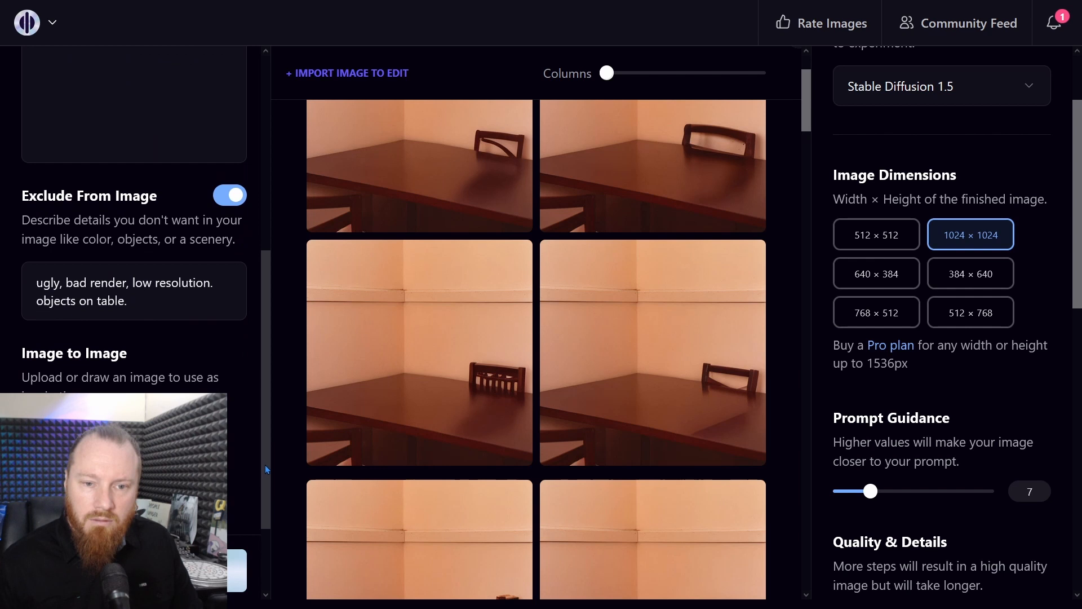
scroll(268, 451, "down", 2)
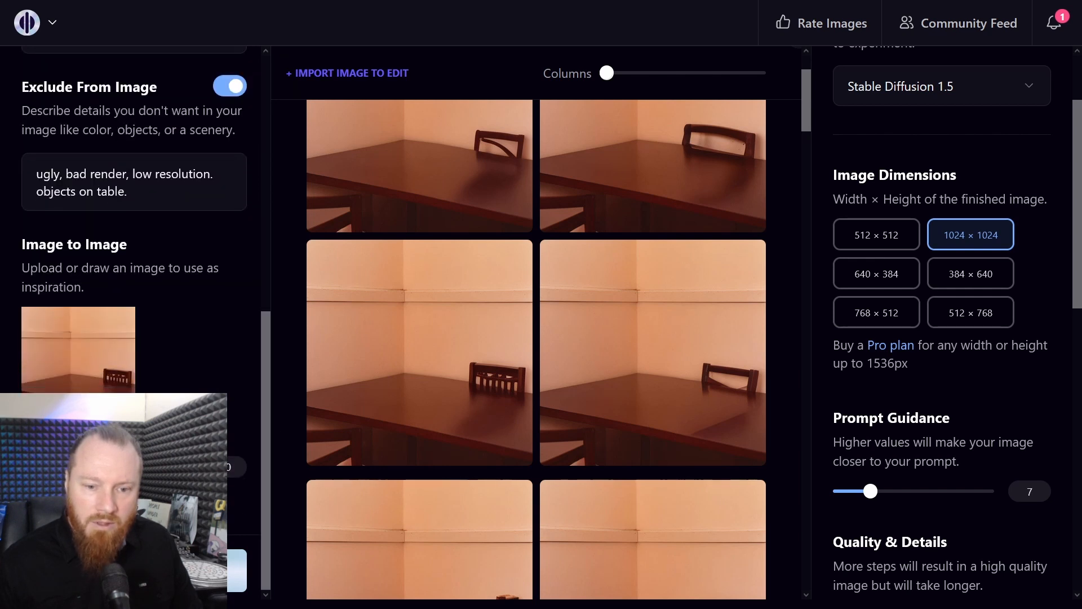
scroll(1008, 446, "down", 10)
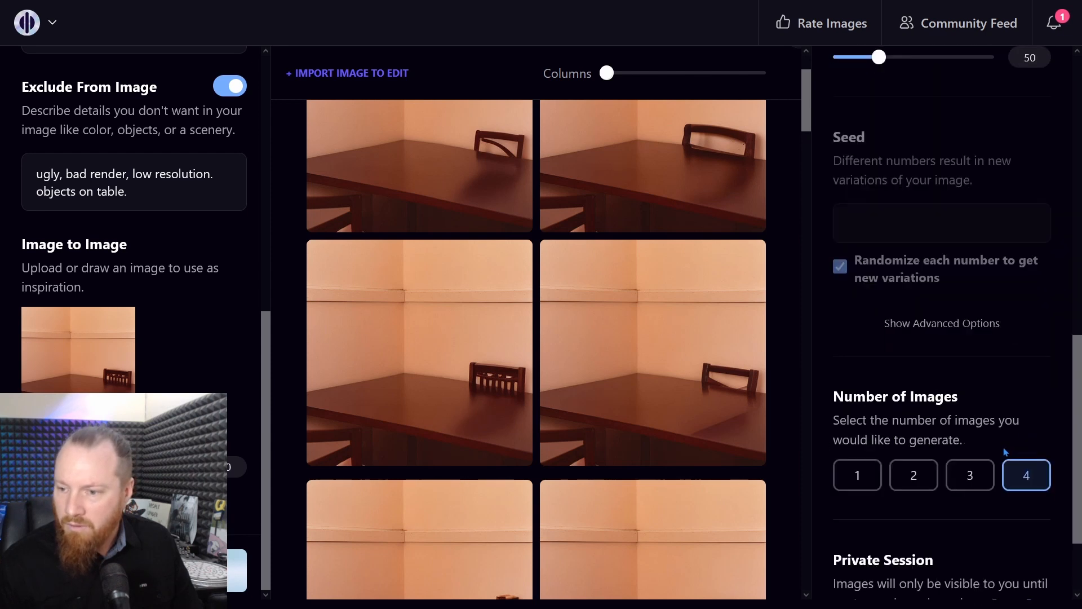
scroll(956, 438, "down", 2)
scroll(957, 438, "up", 10)
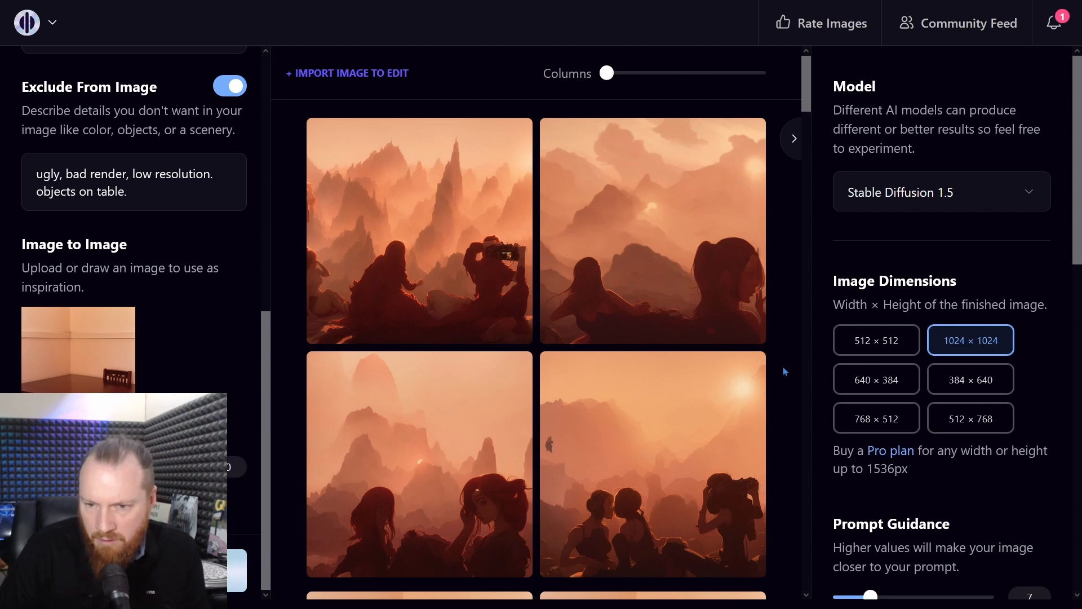
scroll(784, 370, "down", 2)
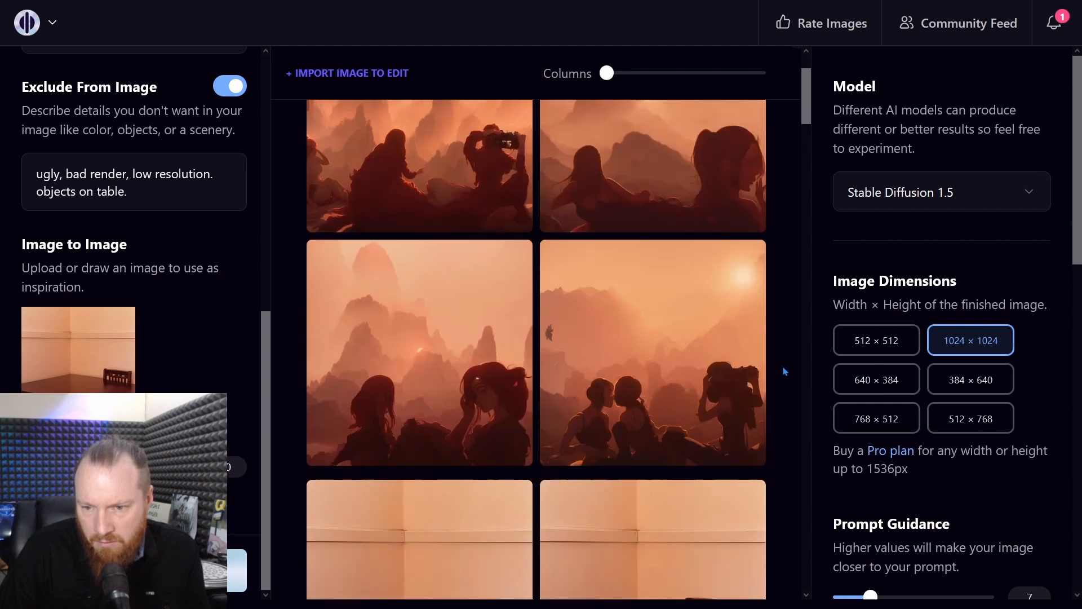
scroll(785, 370, "up", 2)
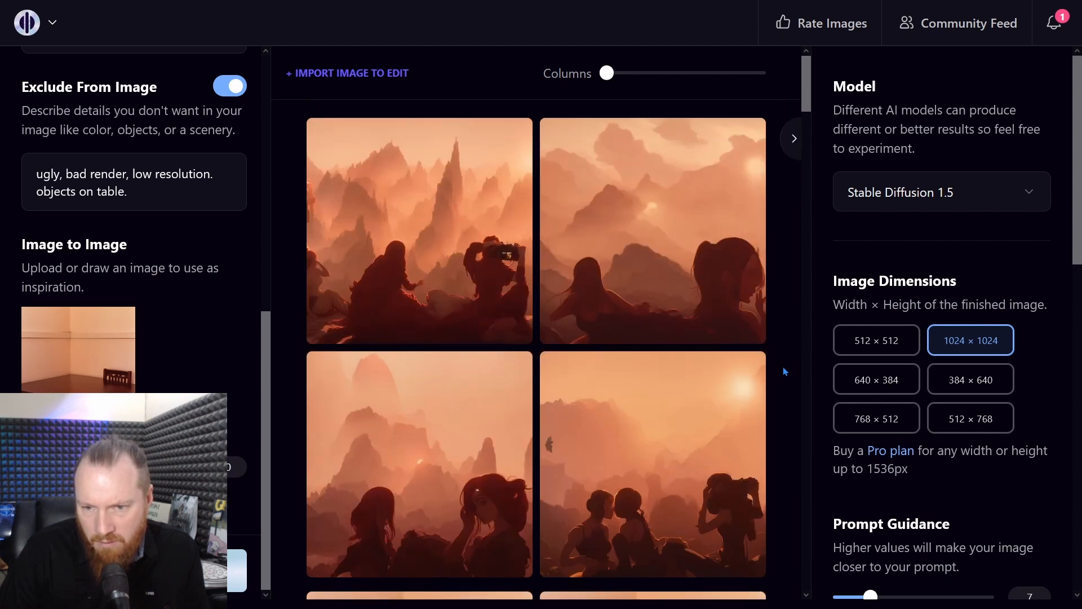
Step: Change the style filter from Lush illumination to Analog Diffusion and generate four images with the same prompt
scroll(785, 370, "down", 4)
scroll(785, 370, "up", 4)
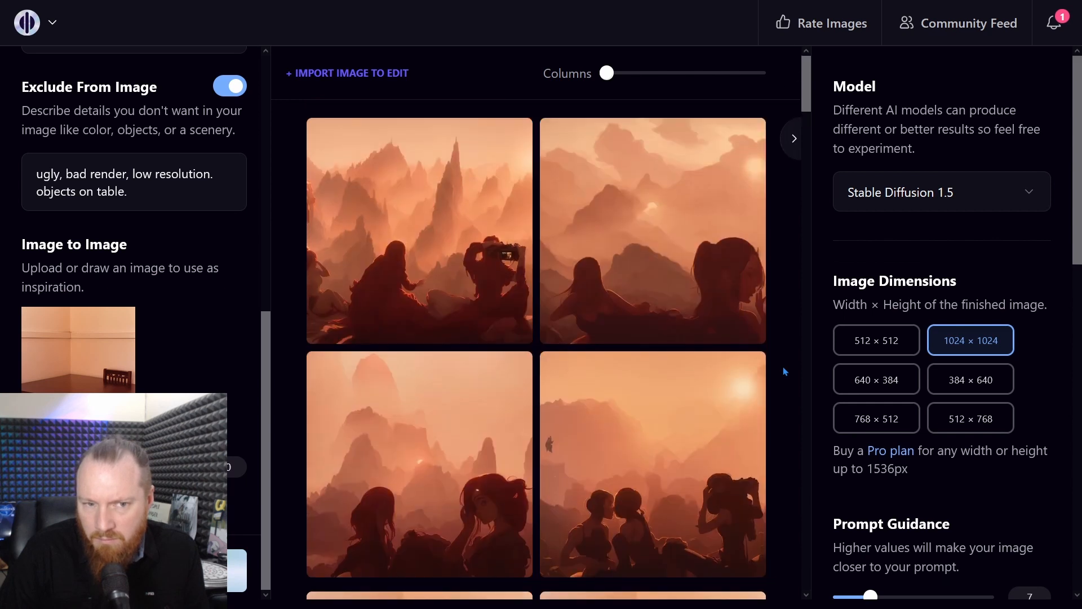
scroll(201, 366, "up", 9)
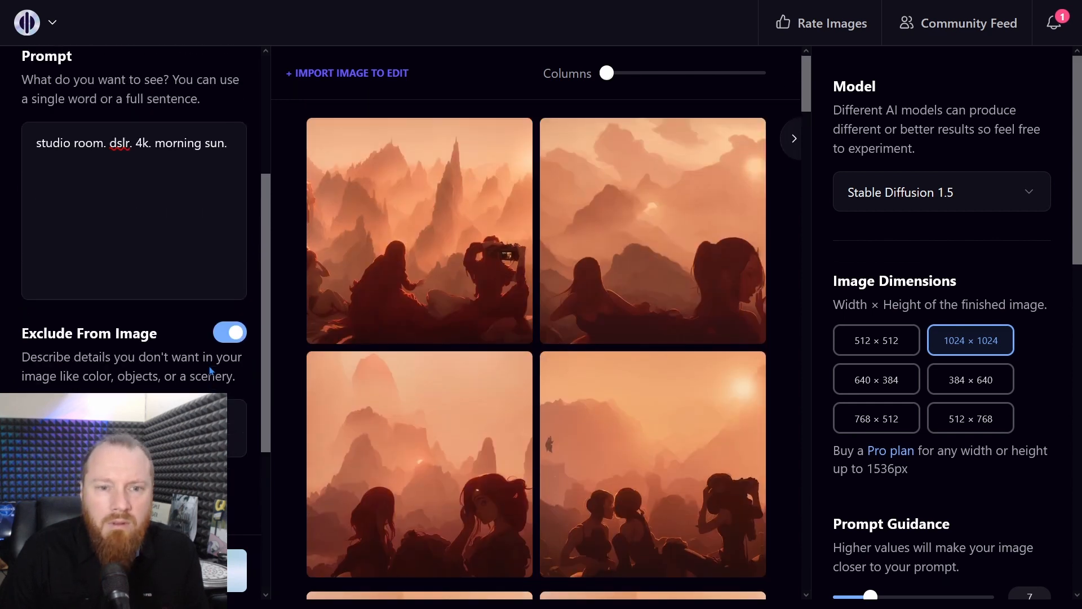
scroll(201, 367, "down", 2)
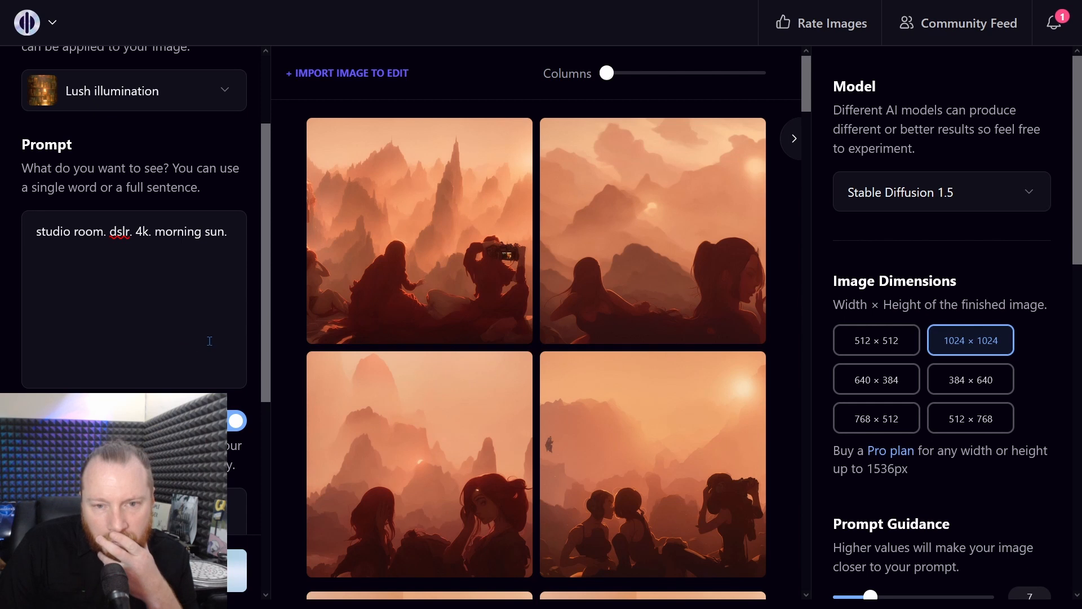
left_click(224, 91)
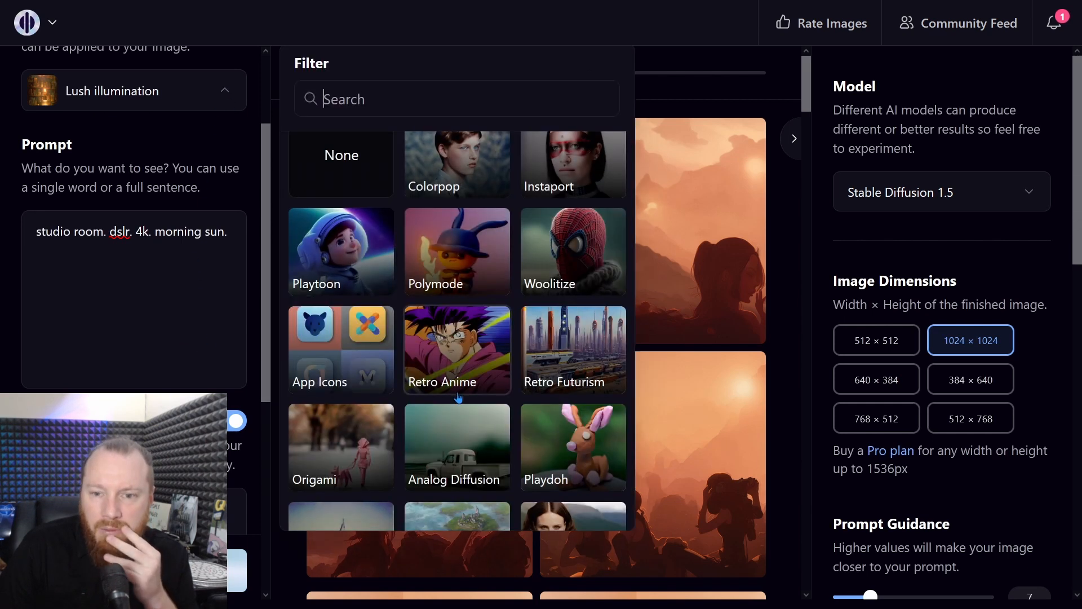
left_click(461, 460)
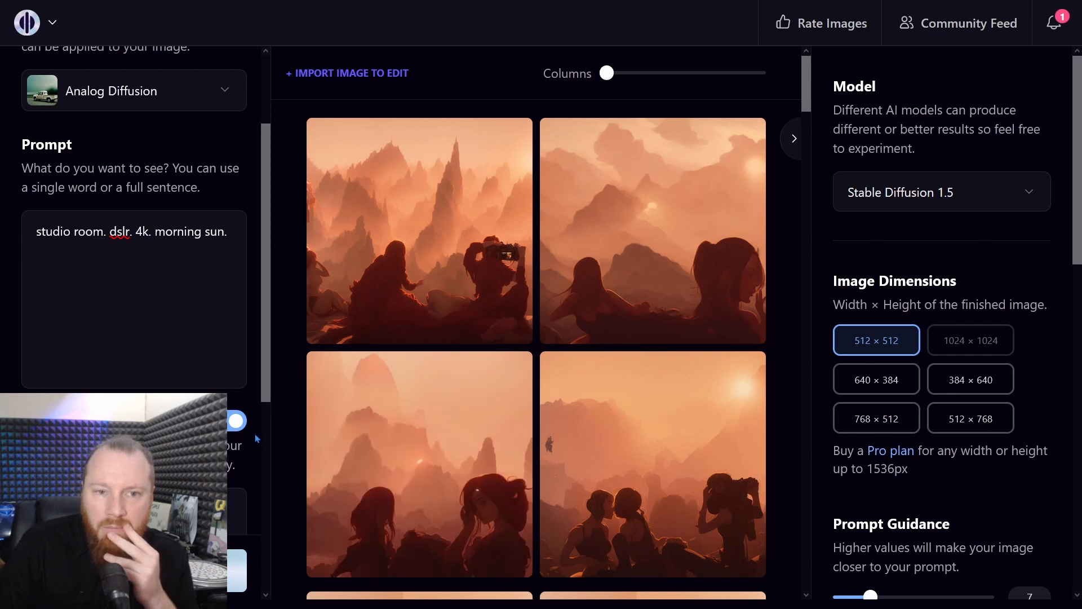
scroll(257, 438, "down", 4)
left_click(236, 566)
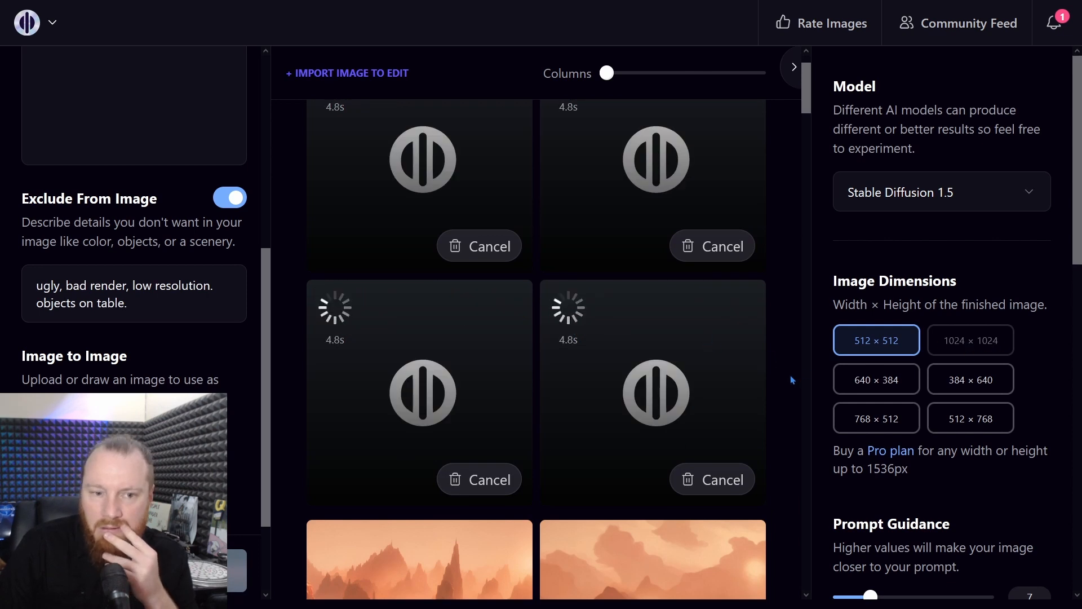
Step: Increase the image strength of the table reference image and generate a further set of images
scroll(245, 349, "up", 4)
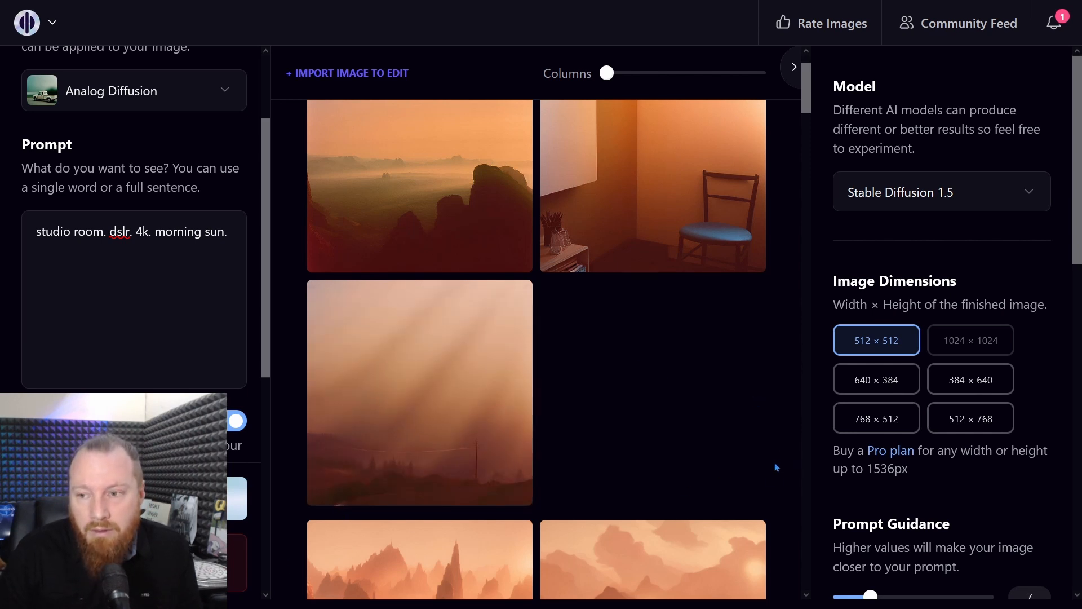
scroll(703, 451, "up", 1)
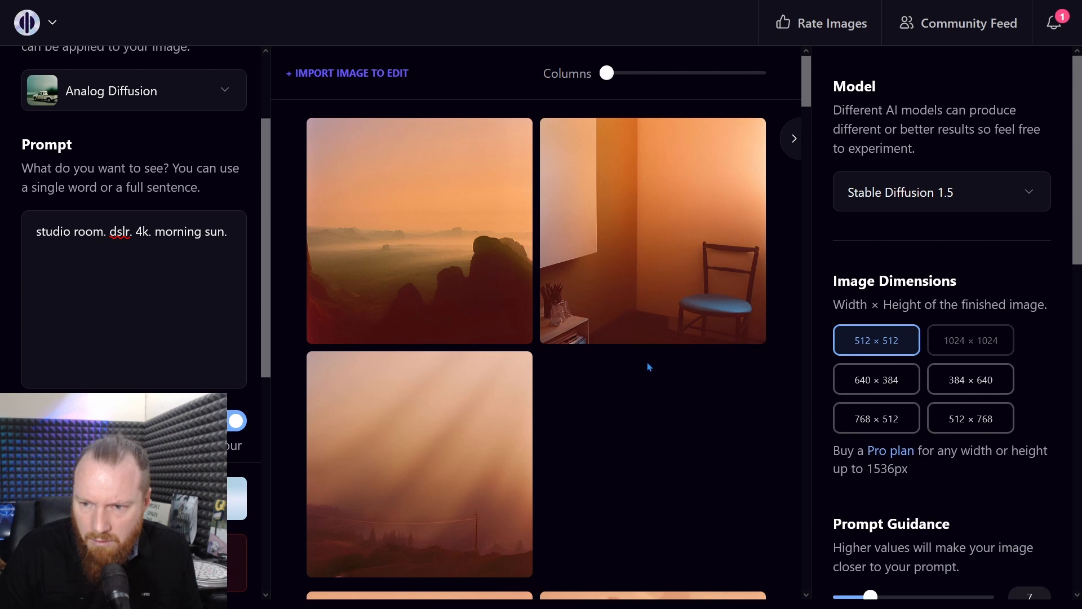
mouse_move(717, 306)
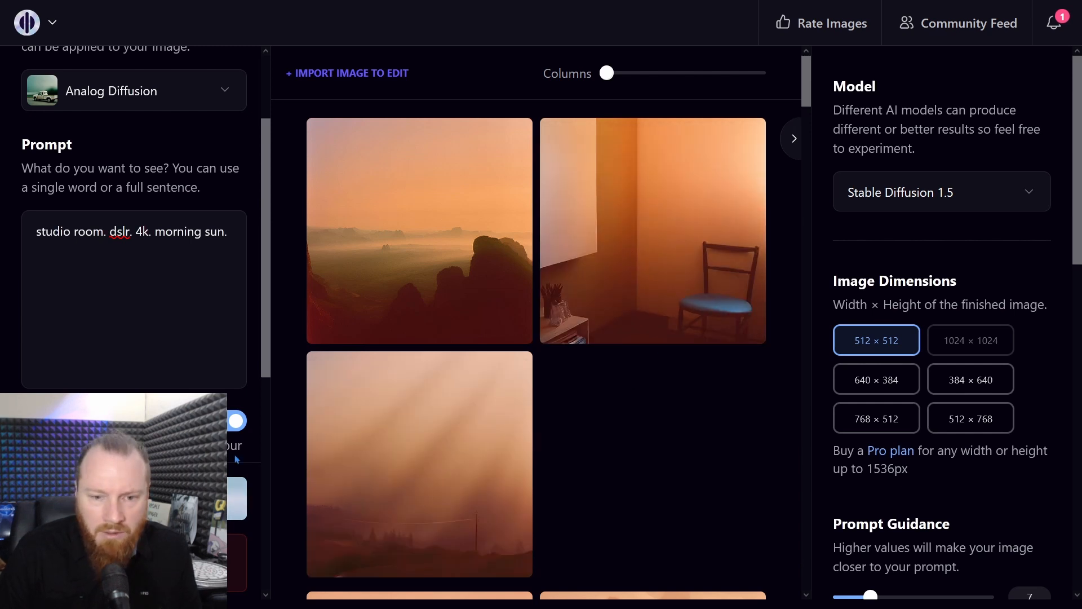
scroll(245, 387, "down", 4)
scroll(245, 387, "down", 3)
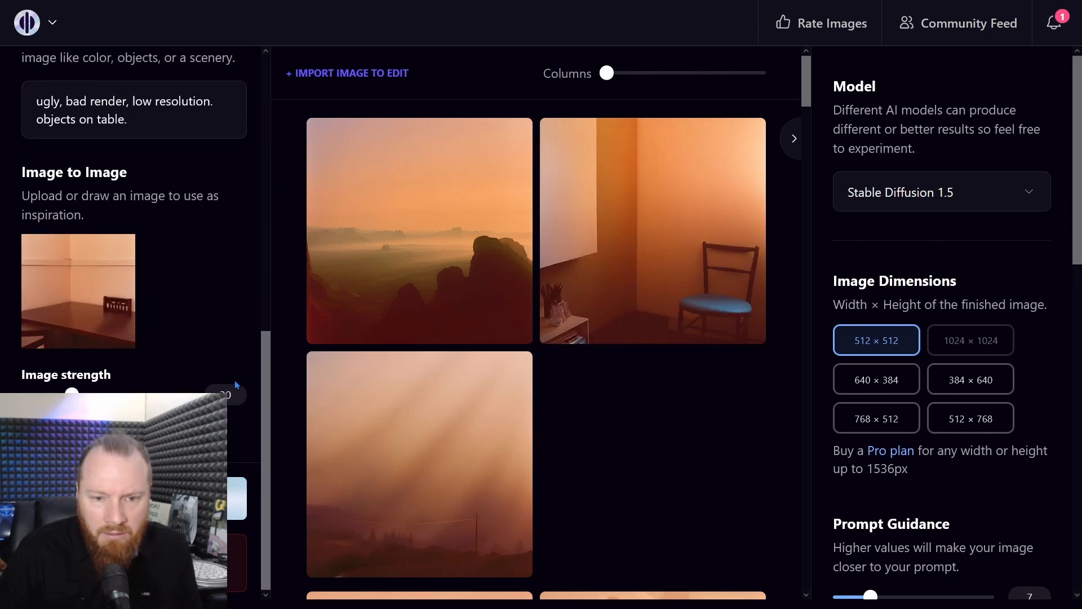
left_click_drag(71, 392, 140, 391)
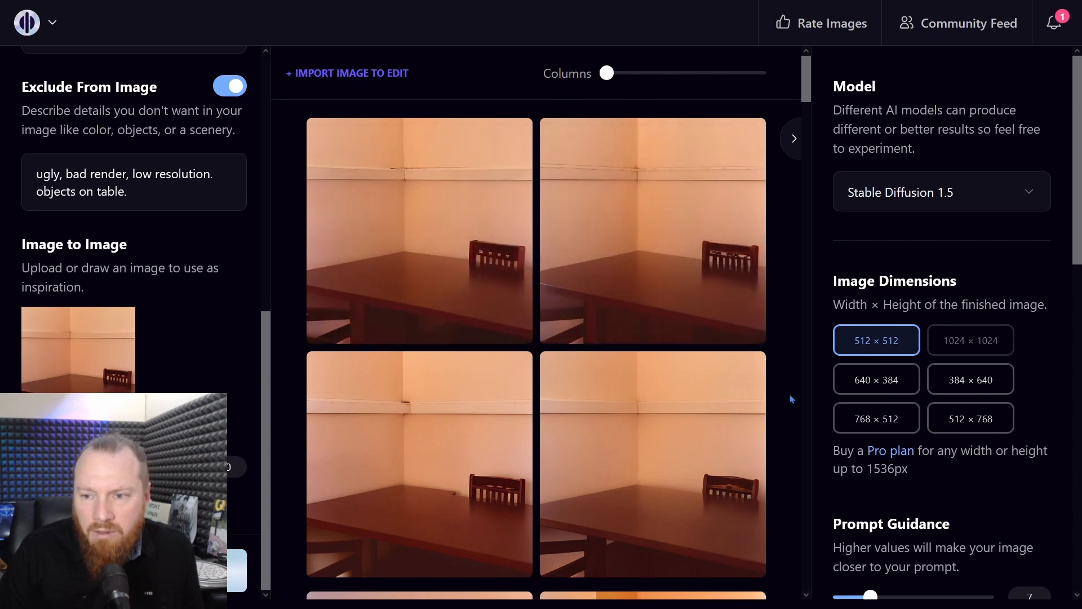
scroll(795, 434, "down", 2)
scroll(795, 434, "up", 2)
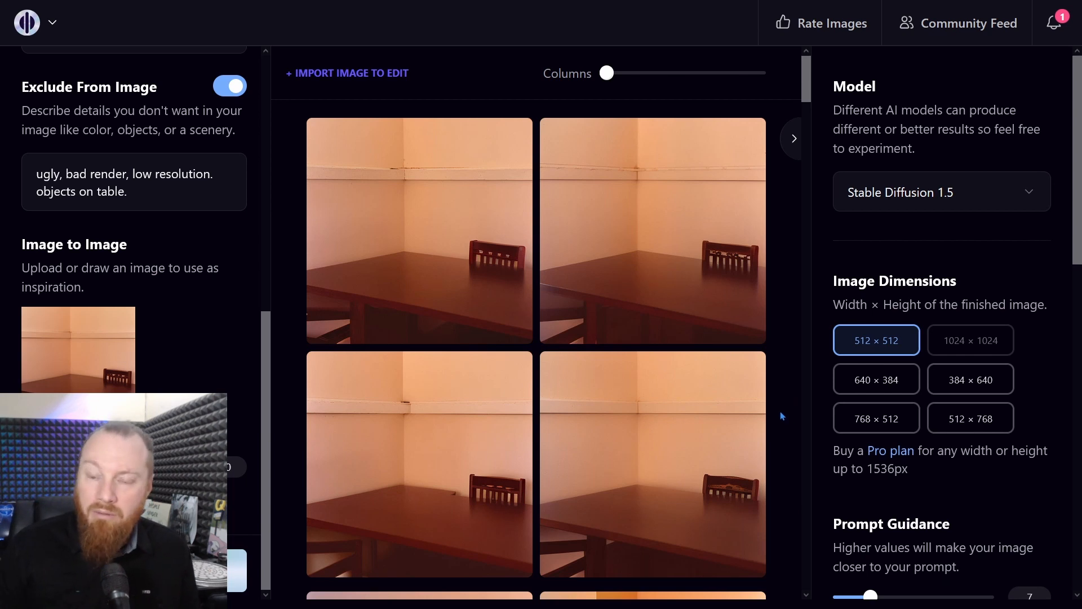
mouse_move(739, 372)
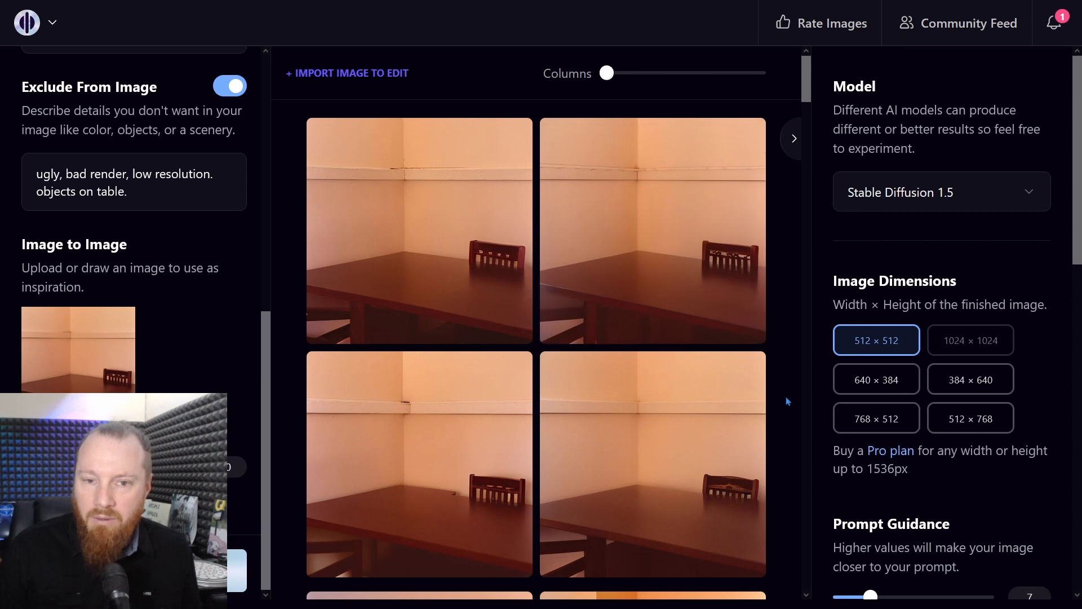
scroll(256, 326, "up", 1)
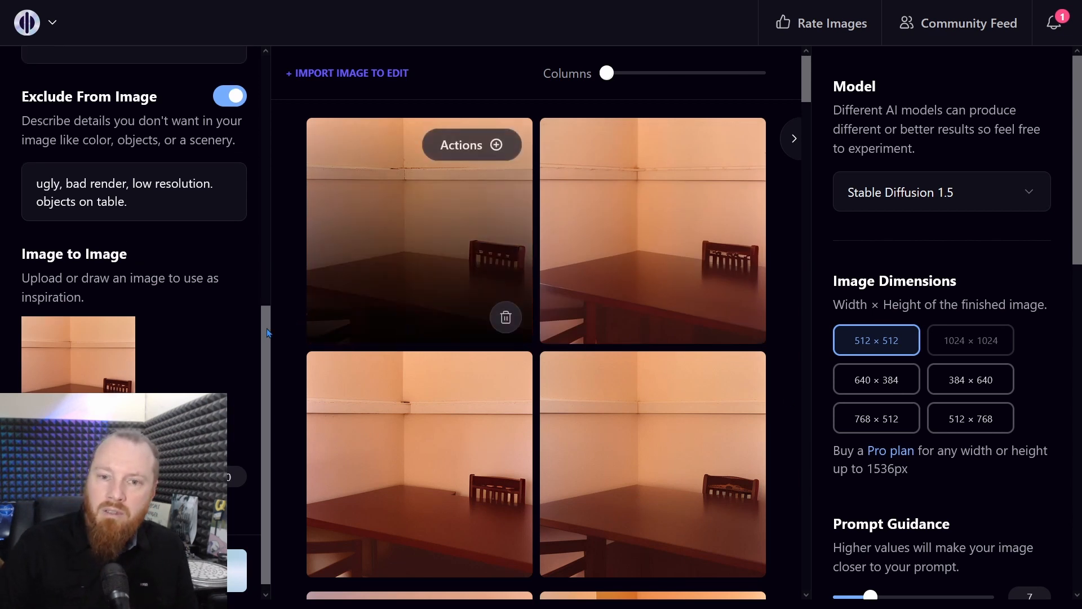
scroll(223, 205, "up", 6)
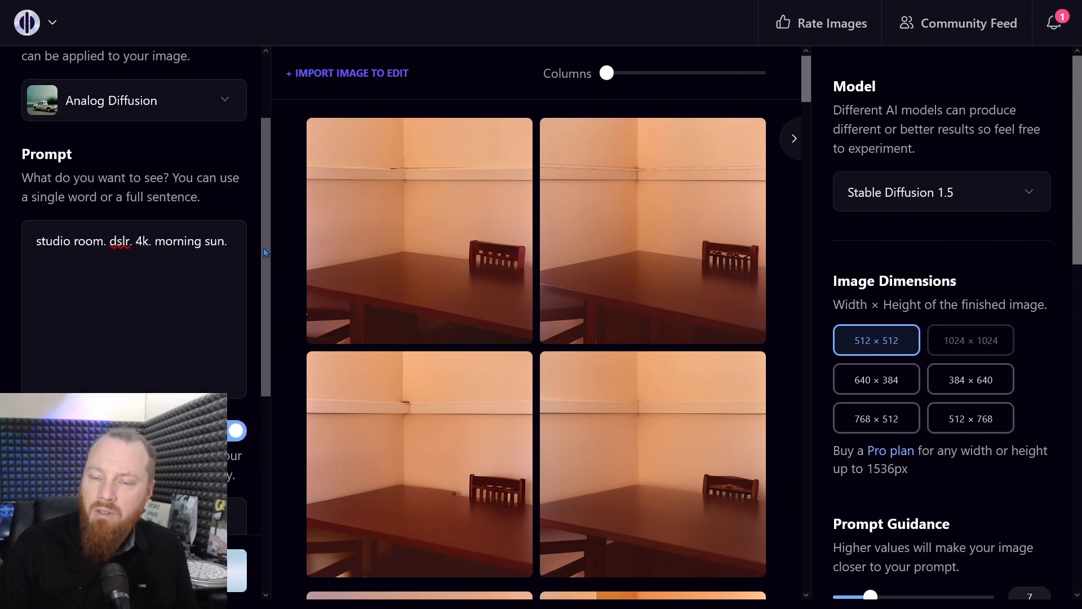
mouse_move(382, 379)
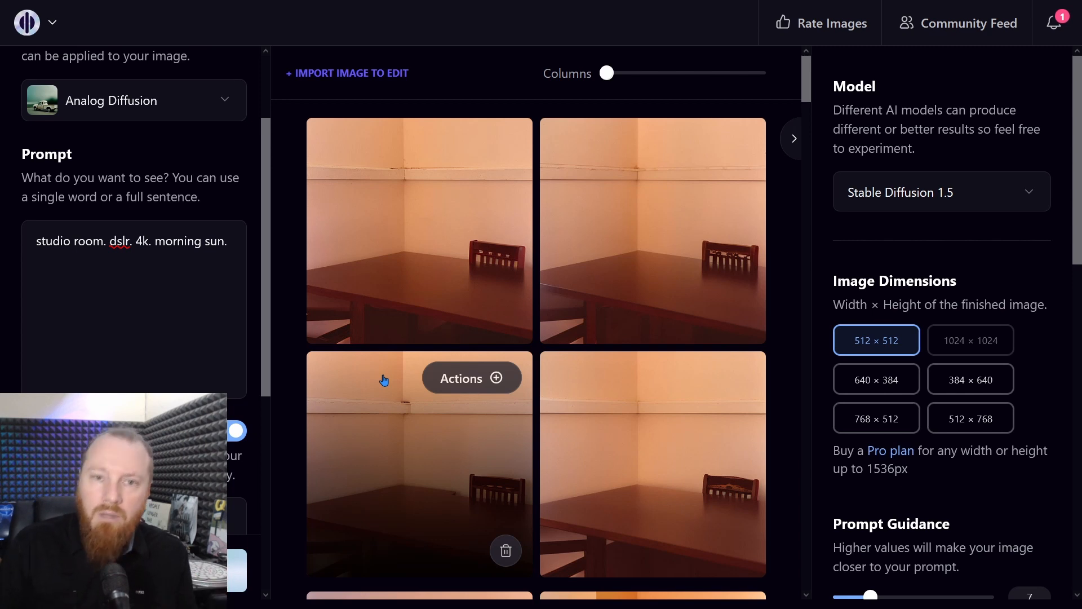
Step: Try to edit the sampler photo loaded as the image-to-image reference in the instruction-based image editor
scroll(97, 364, "down", 6)
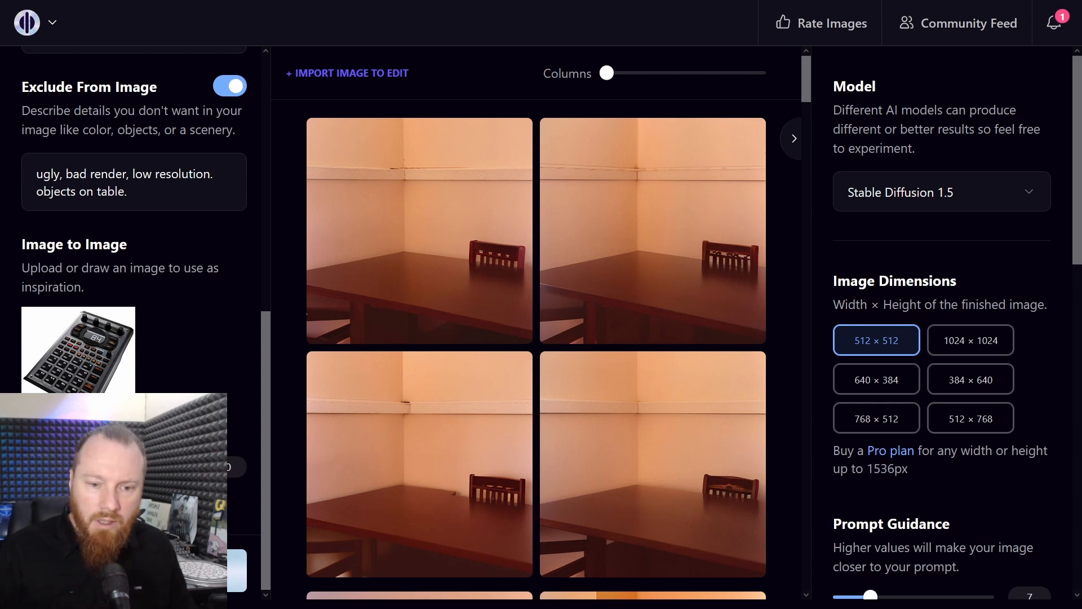
left_click(78, 437)
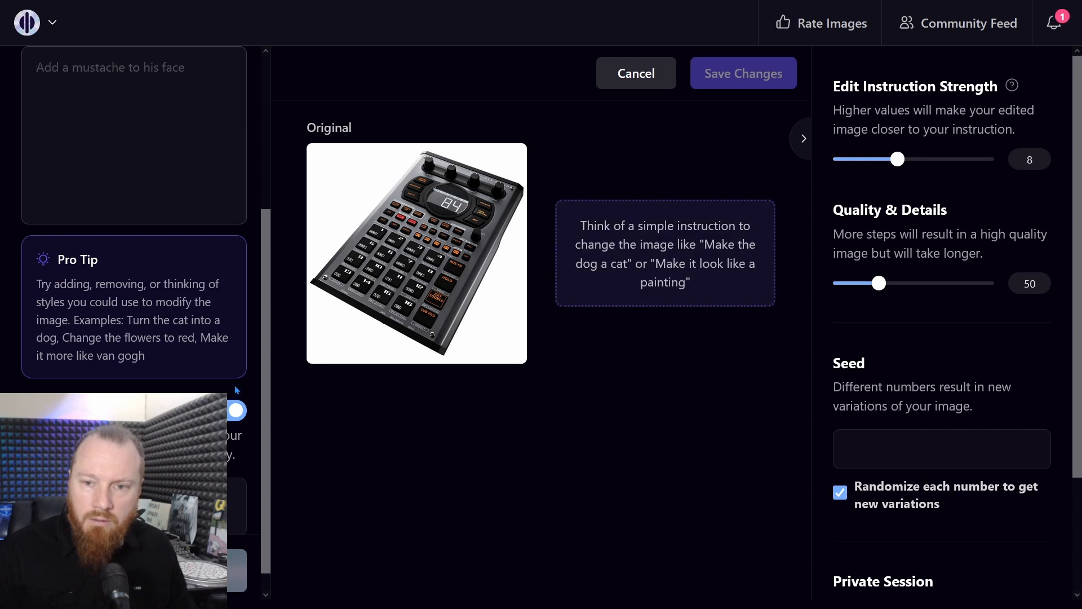
mouse_move(465, 272)
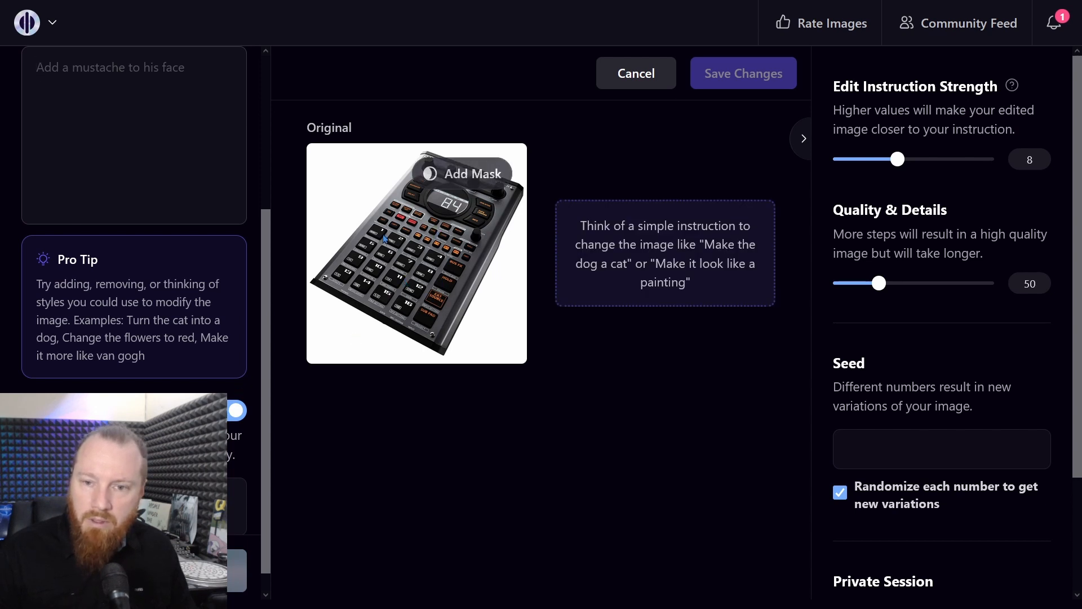
scroll(251, 198, "up", 1)
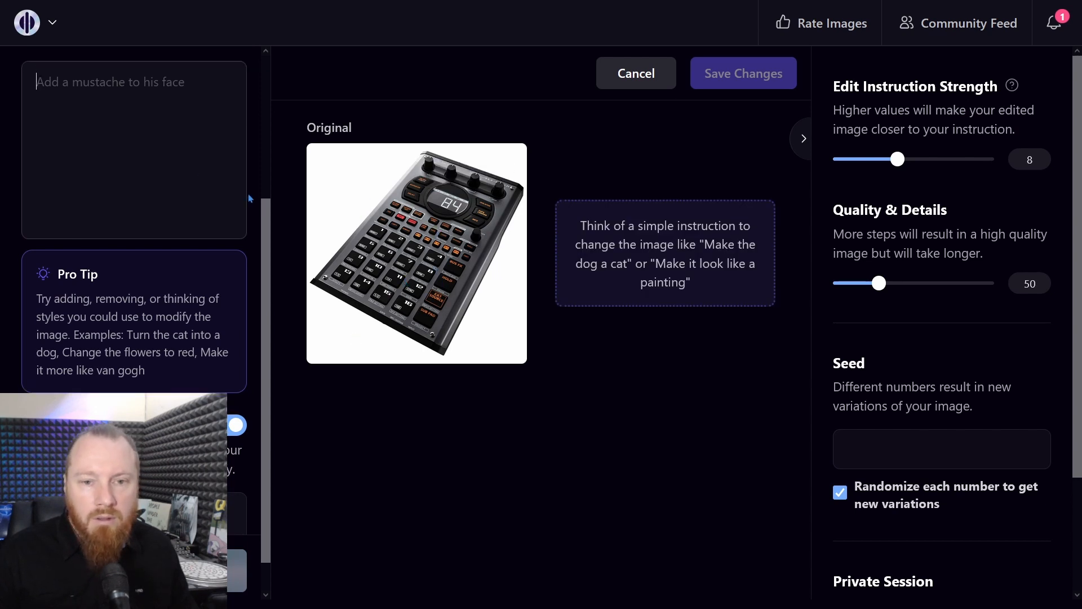
scroll(251, 198, "up", 3)
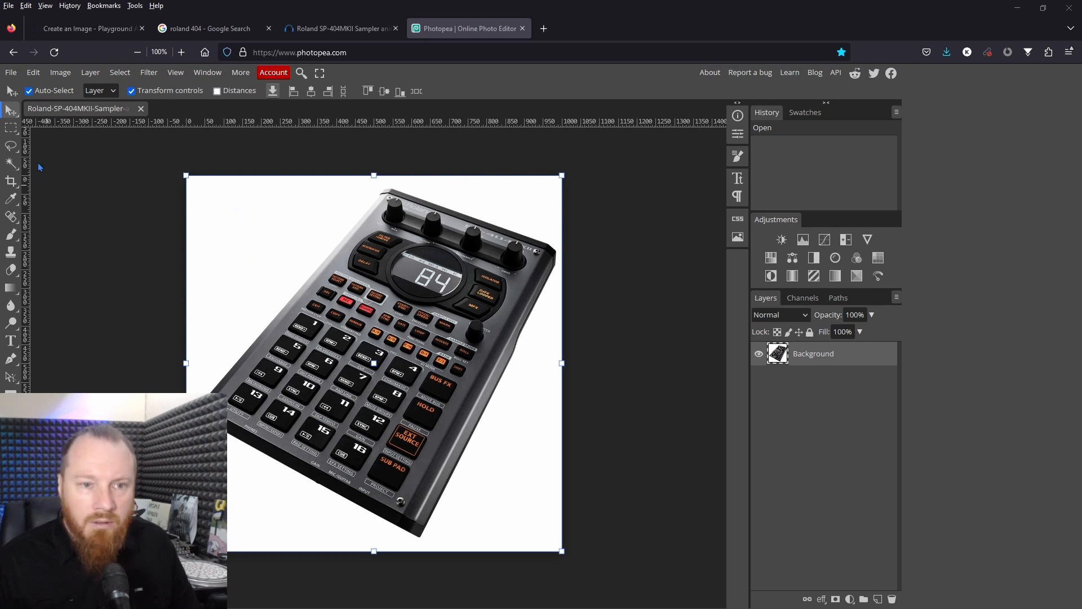
Step: In Photopea, select the sampler photo's white background with the Magic Wand and fill it with pale yellow on a new layer
left_click(10, 146)
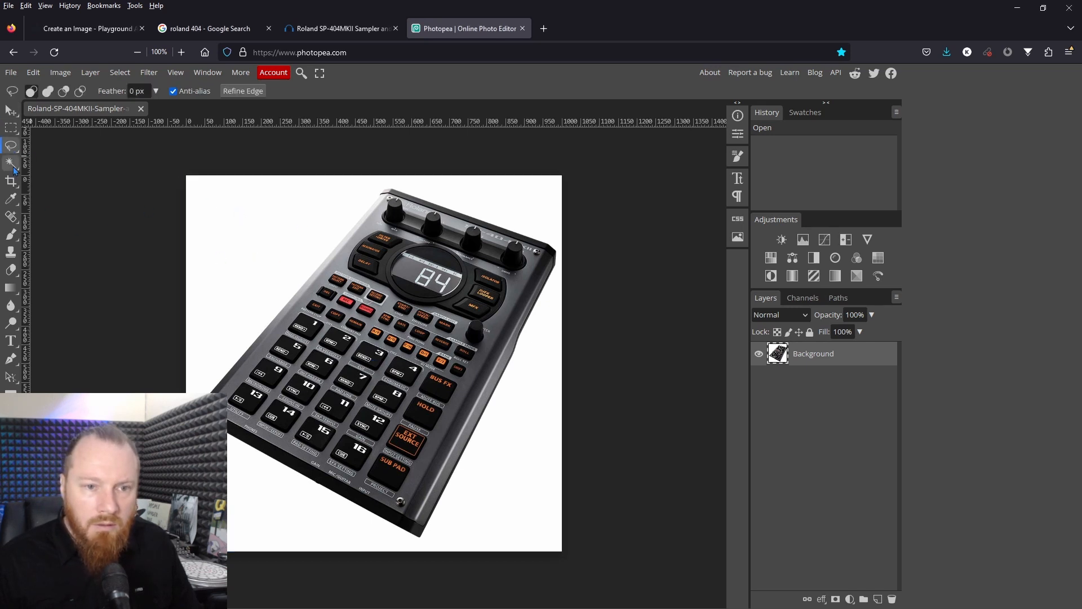
left_click(11, 163)
left_click(242, 218)
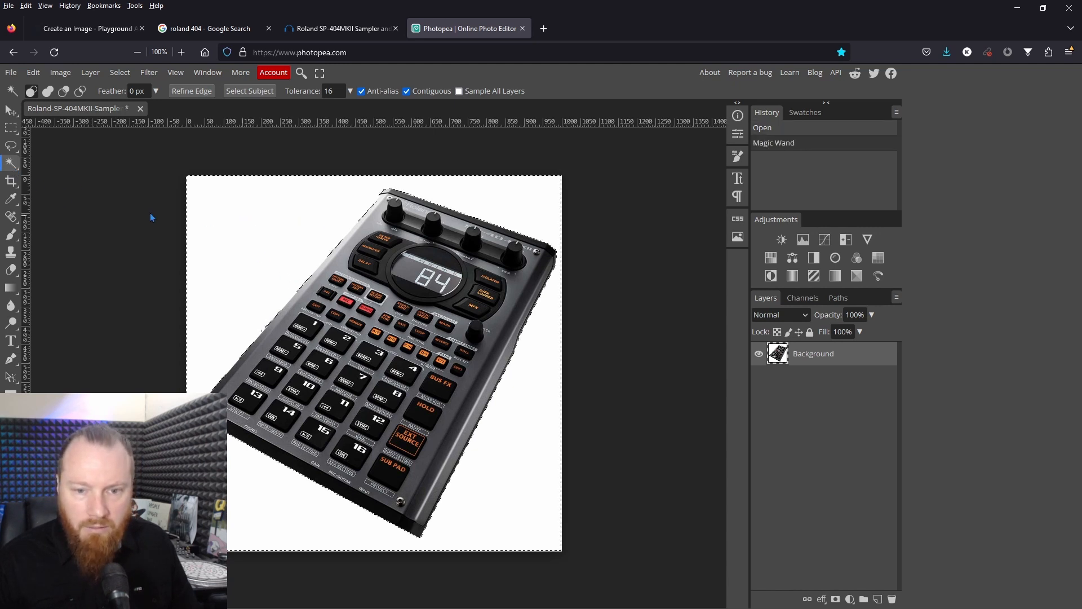
left_click(332, 184)
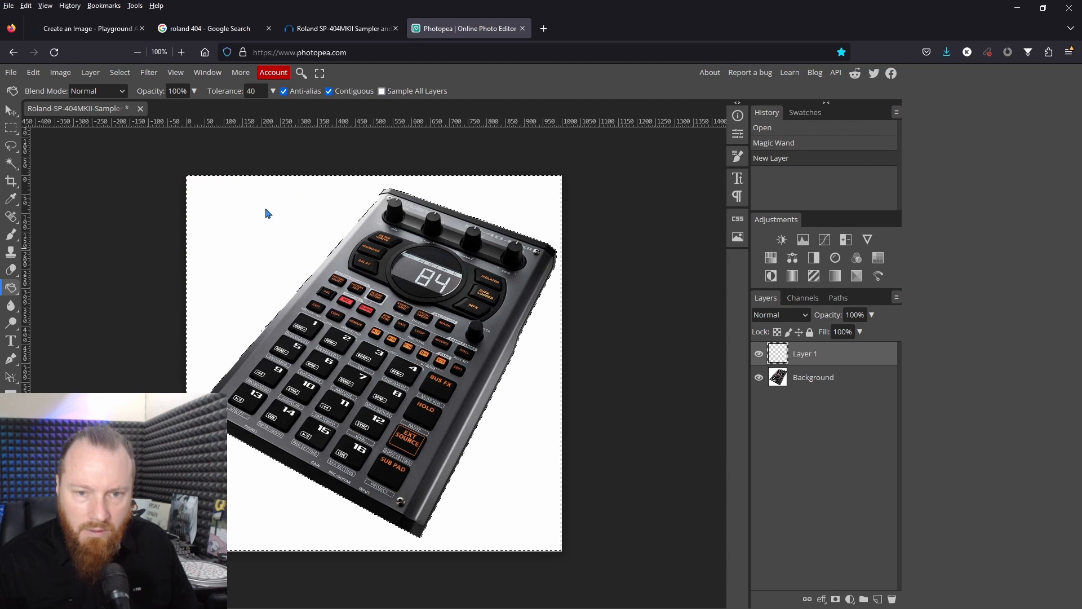
left_click(240, 212)
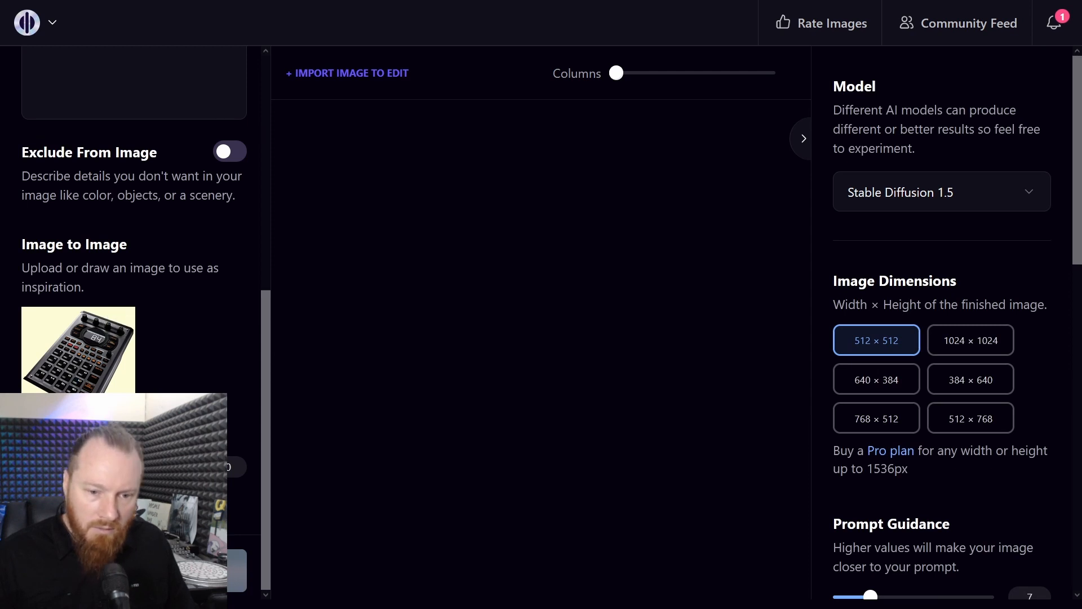
Step: Paint an inpainting mask over the pale yellow background around the sampler with brush sizes 100 and 79, and save the mask
left_click(78, 433)
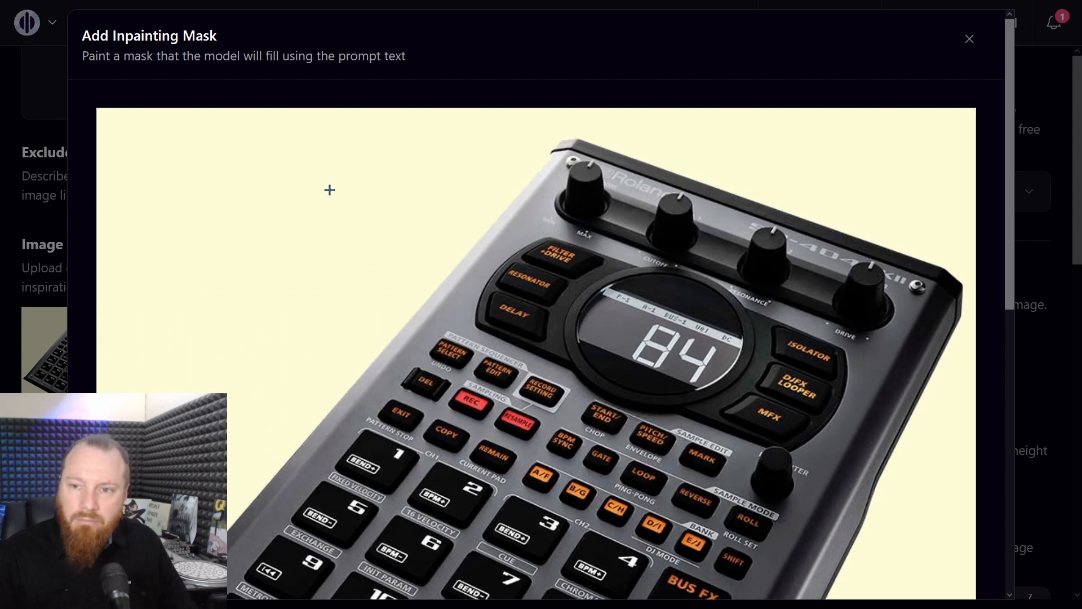
scroll(293, 166, "down", 2)
scroll(254, 146, "up", 2)
scroll(172, 142, "up", 1)
left_click_drag(173, 143, 133, 128)
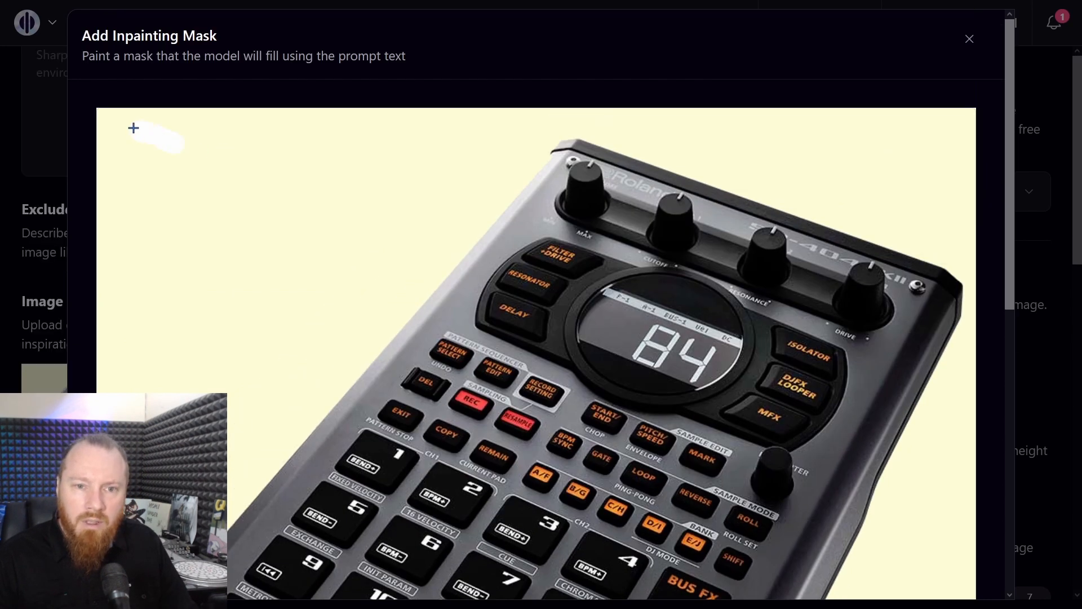
scroll(274, 273, "down", 8)
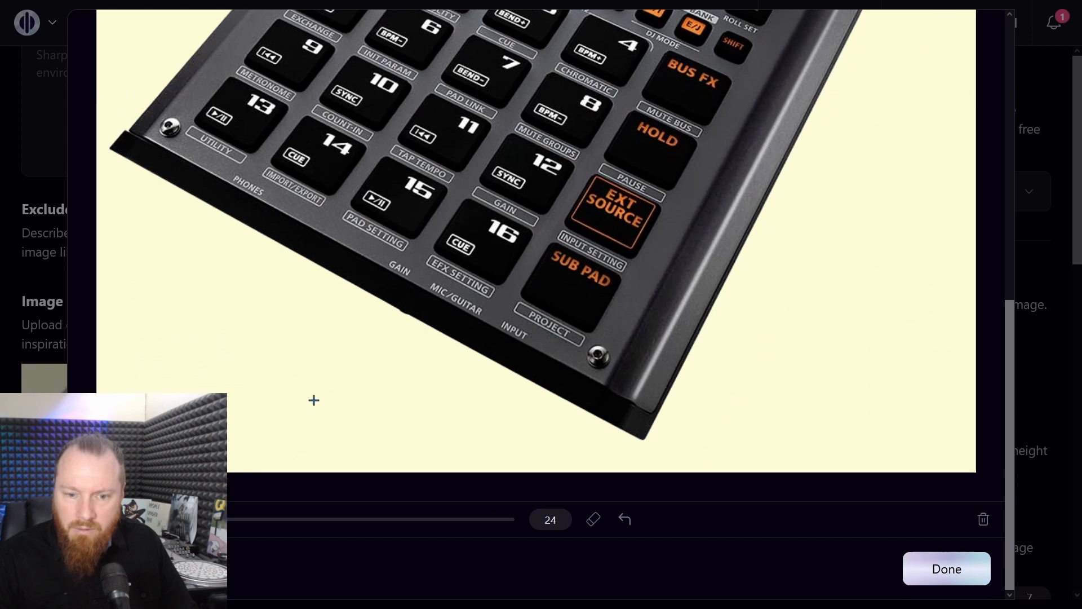
left_click_drag(421, 519, 515, 519)
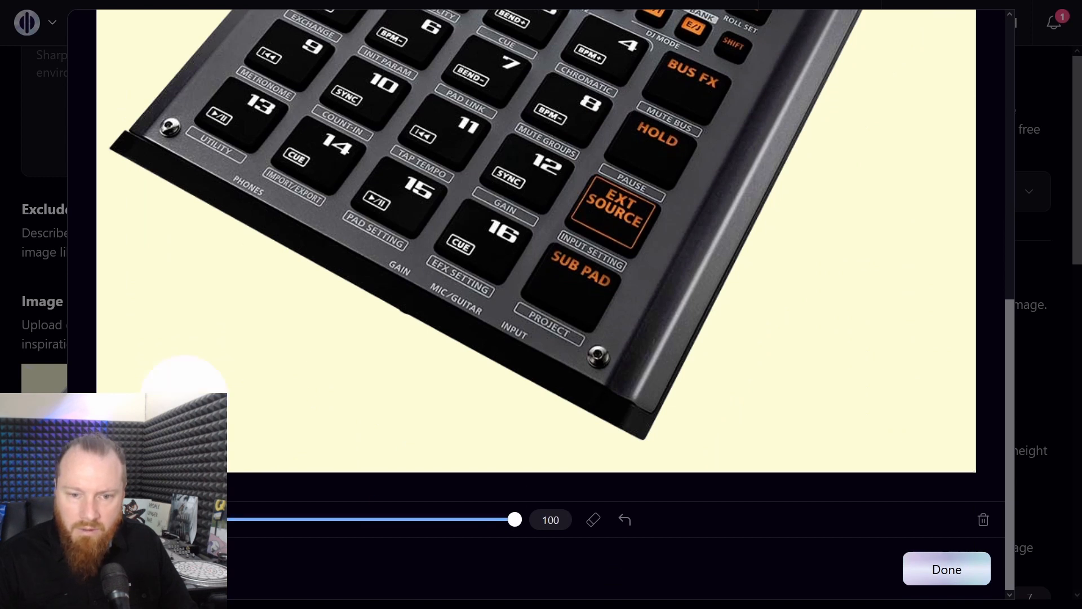
mouse_move(124, 355)
left_mouse_down()
mouse_move(104, 320)
mouse_move(105, 388)
mouse_move(108, 206)
mouse_move(159, 242)
left_mouse_up()
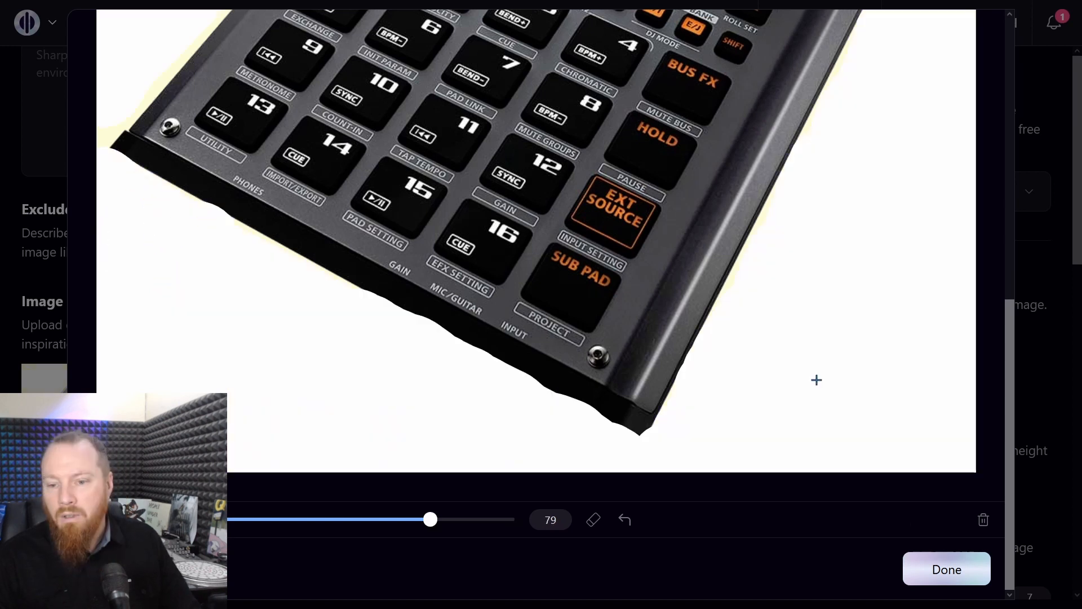
left_click(947, 570)
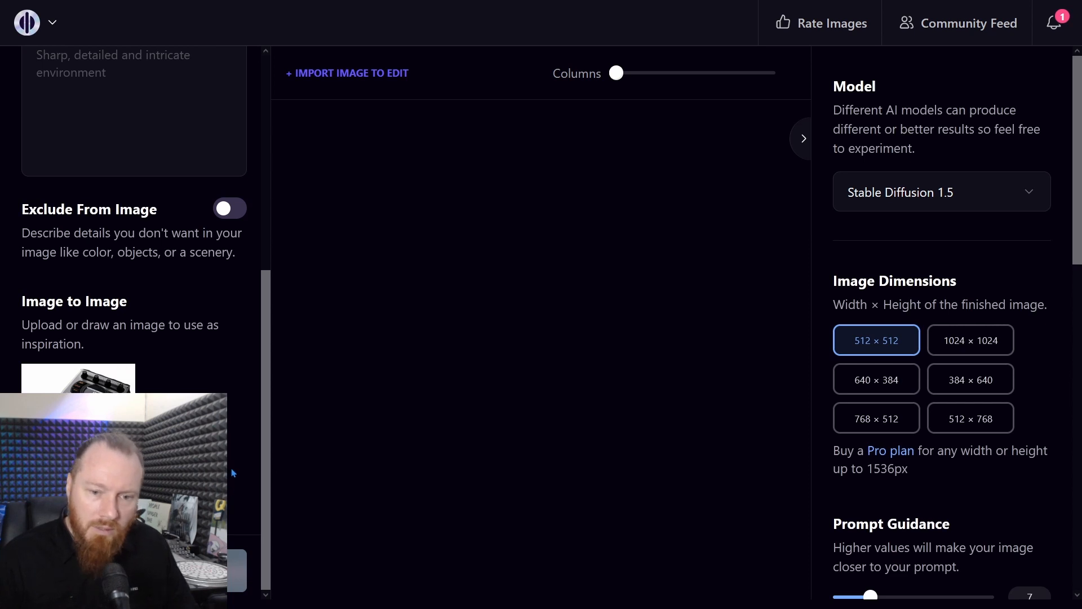
Step: Enter "wooden table. DSLR. 4k." as the prompt for inpainting around the sampler
scroll(232, 473, "up", 4)
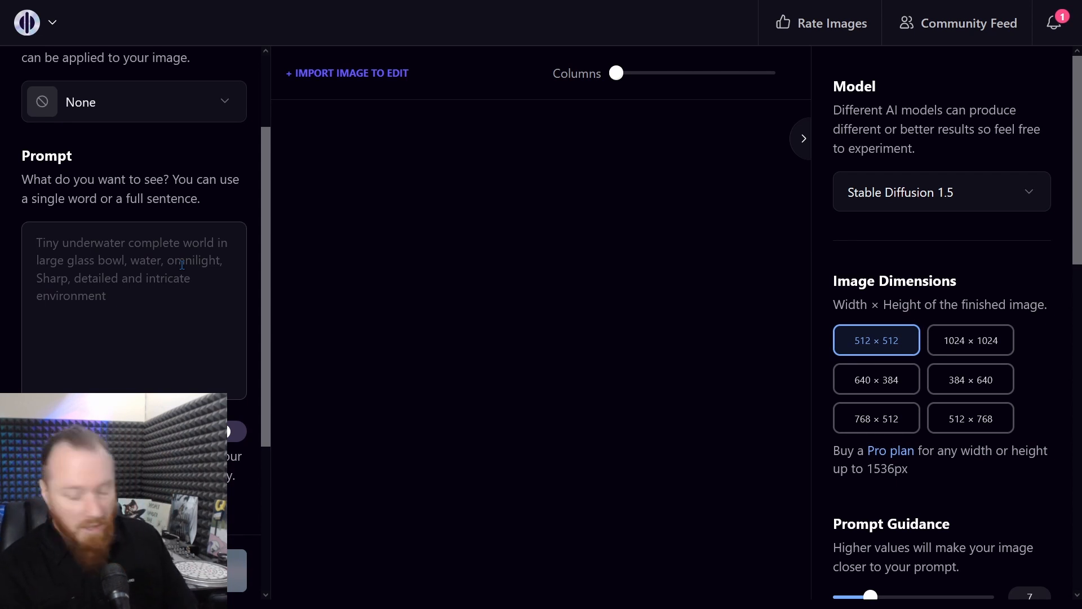
type("woode")
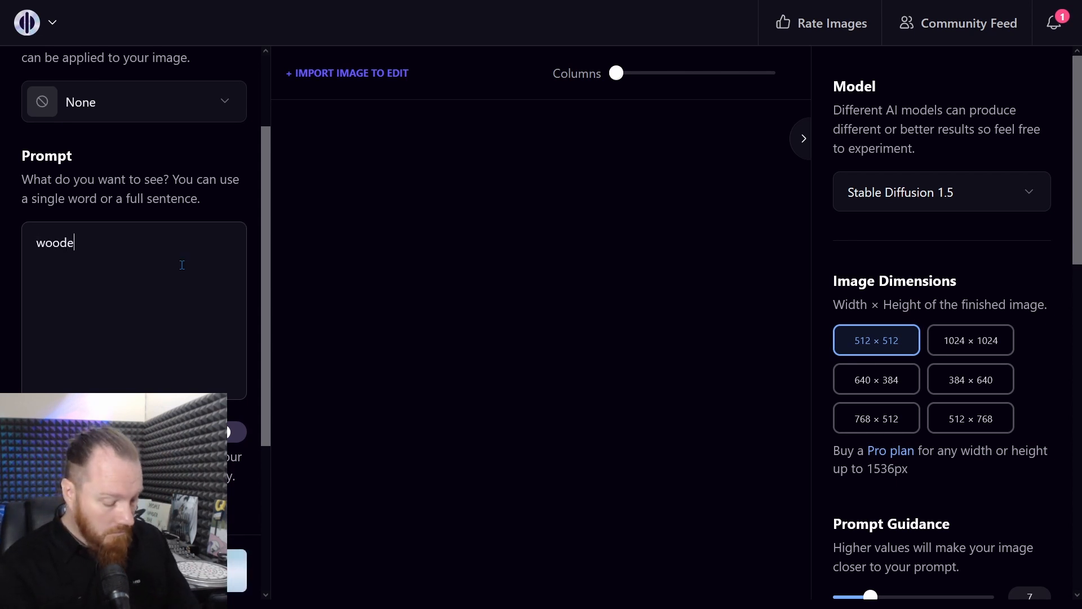
type("n table")
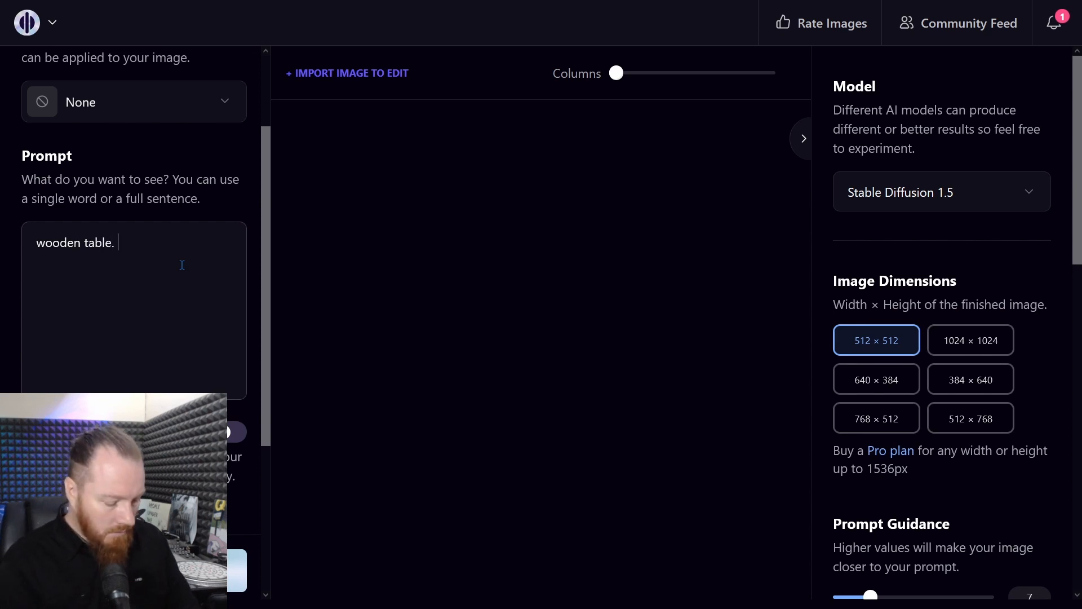
type(". D")
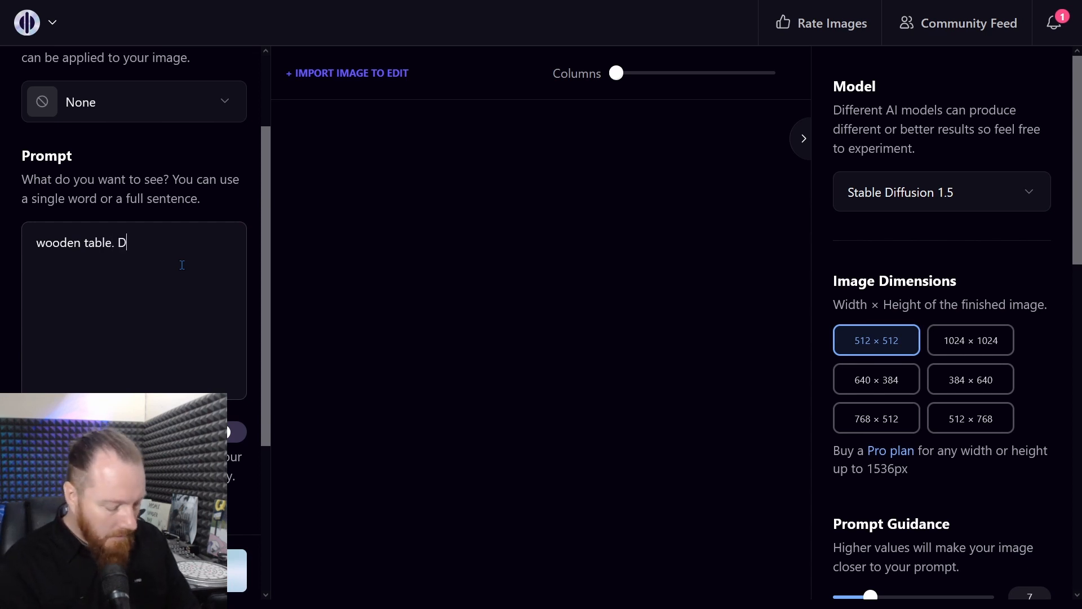
type("SLT. 4k")
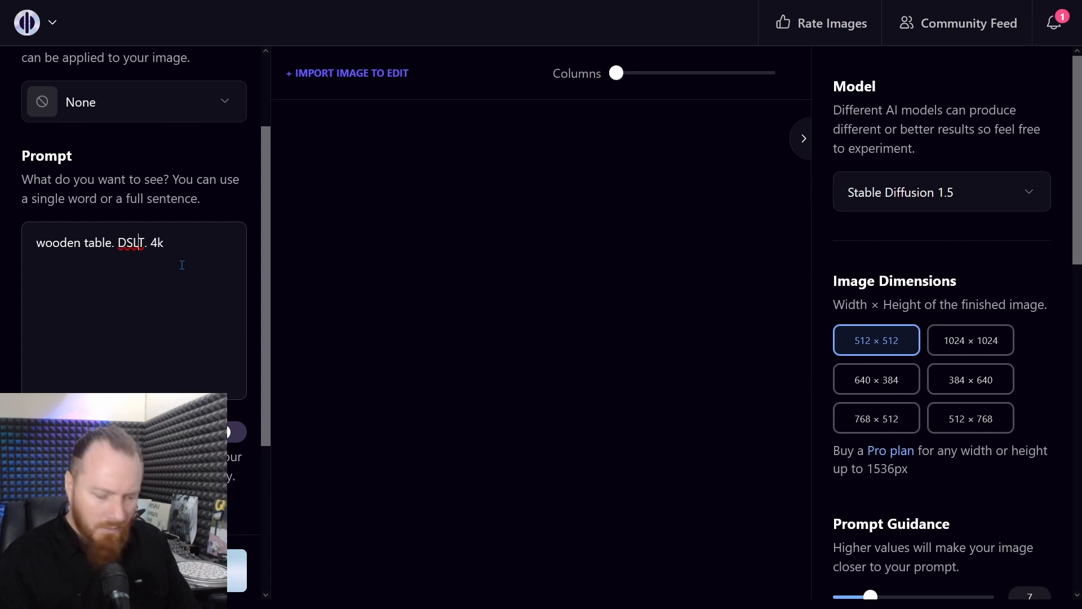
key("Left")
key("Left")
key("Left")
key("Left")
key("BackSpace")
type("r")
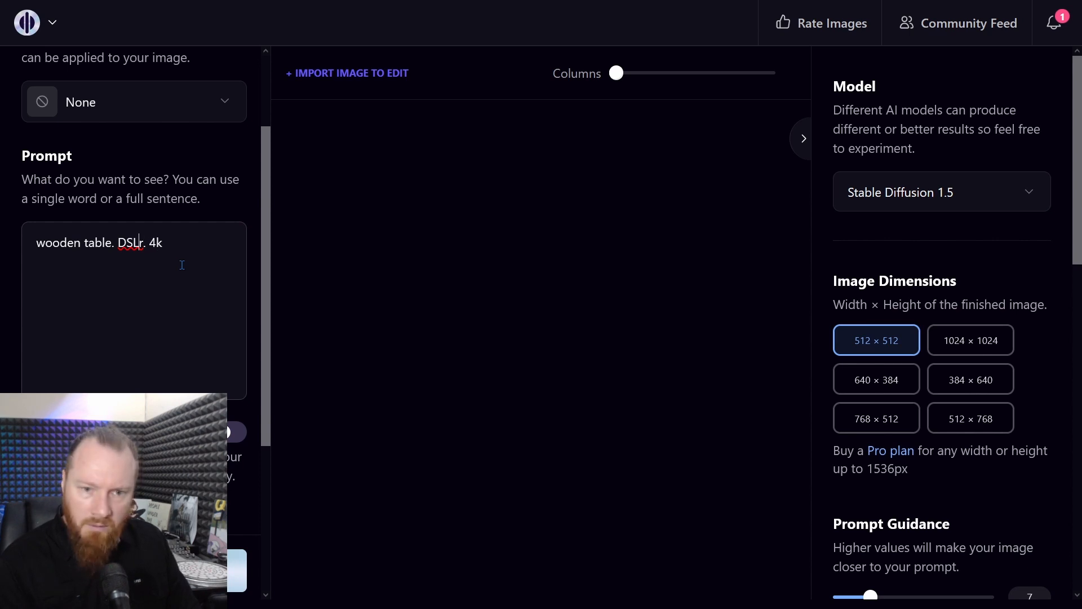
key("Delete")
type("R")
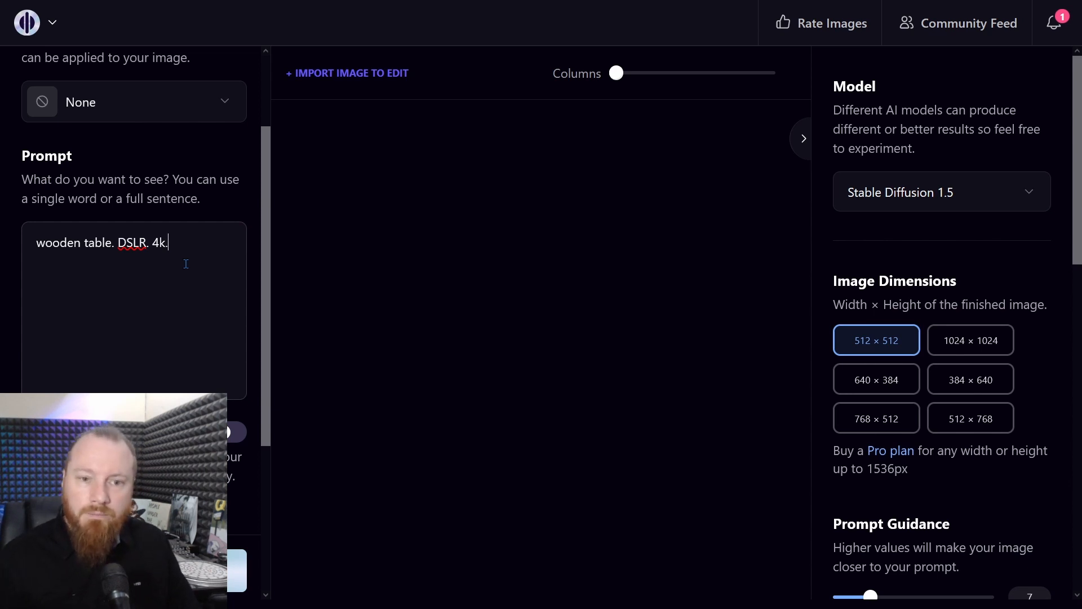
Step: Set the image dimensions to 1024 × 1024, request 4 images in a private session, and generate them
scroll(200, 227, "up", 2)
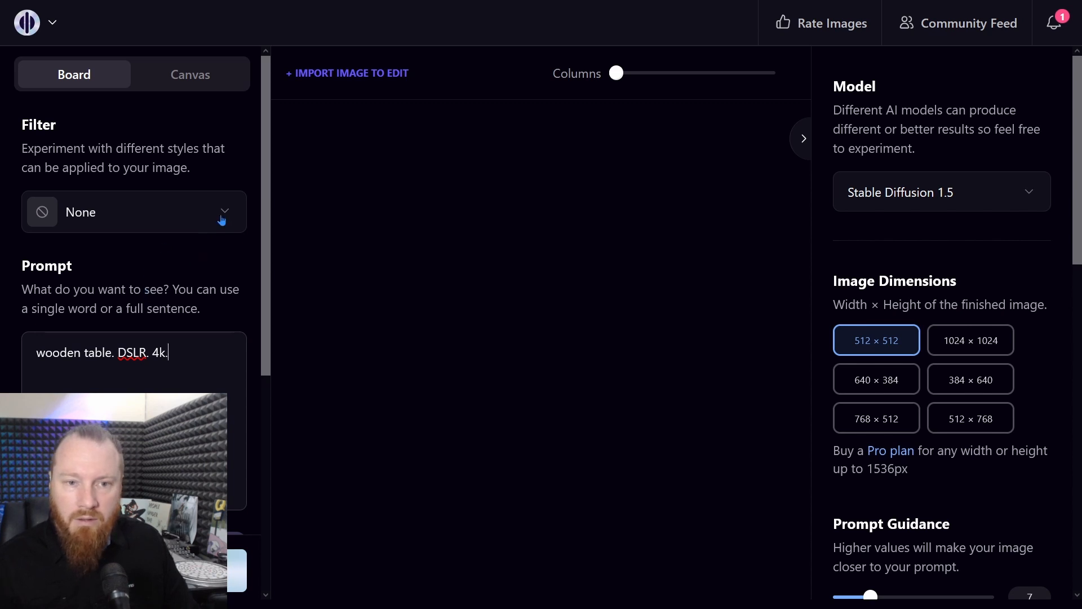
left_click(988, 345)
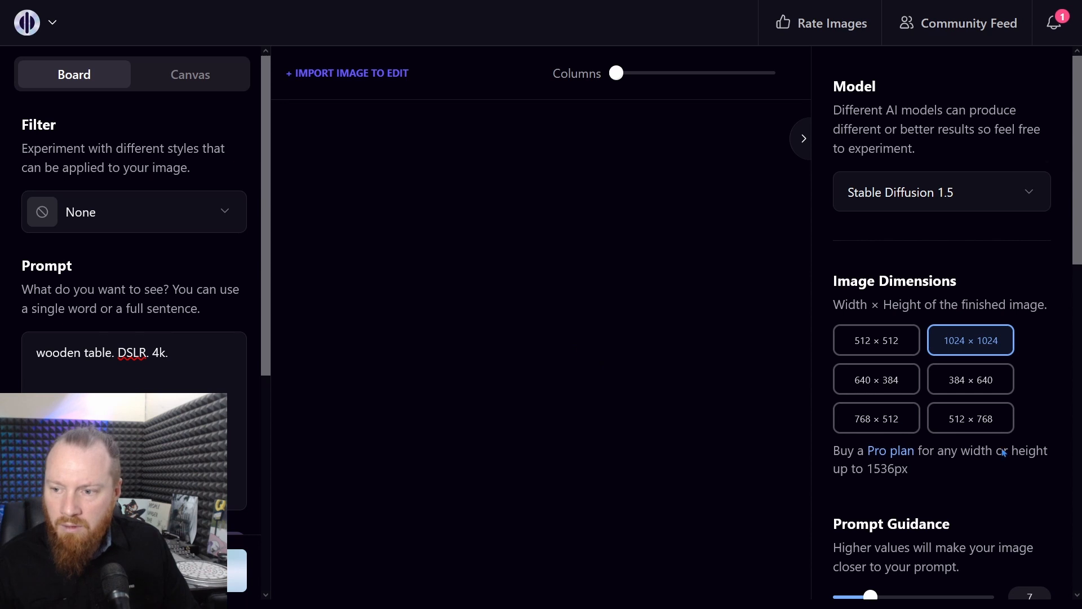
scroll(1003, 453, "down", 10)
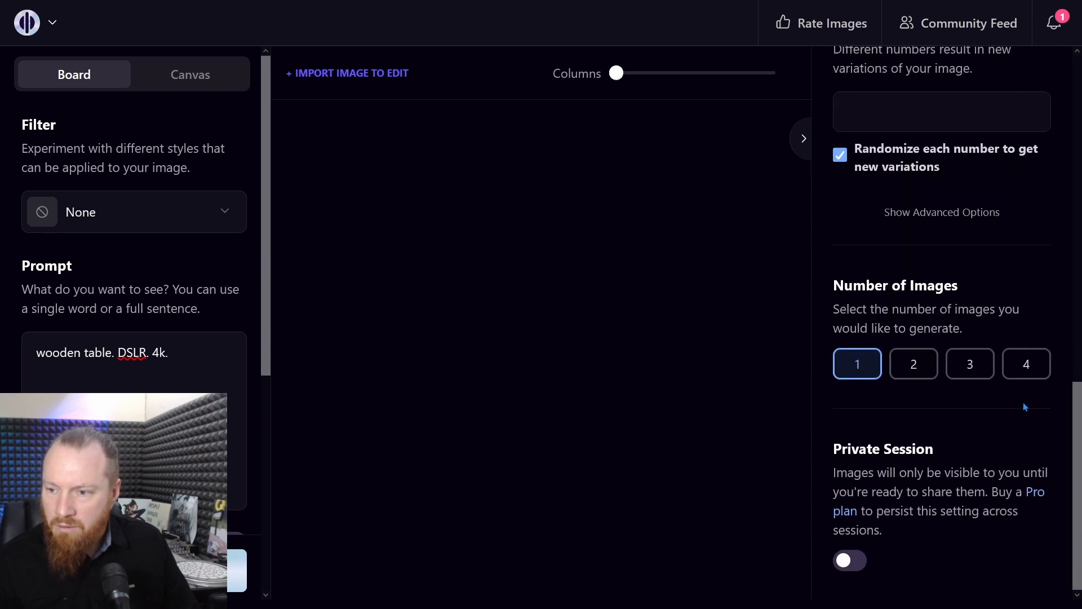
left_click(1023, 375)
left_click(850, 559)
scroll(969, 549, "up", 10)
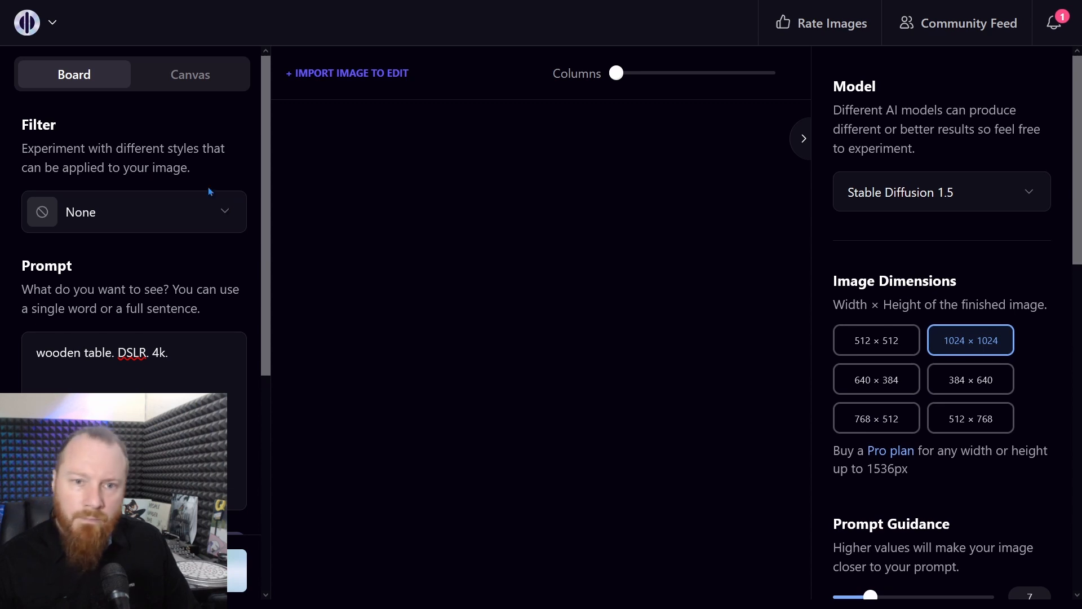
scroll(209, 194, "down", 5)
left_click(236, 571)
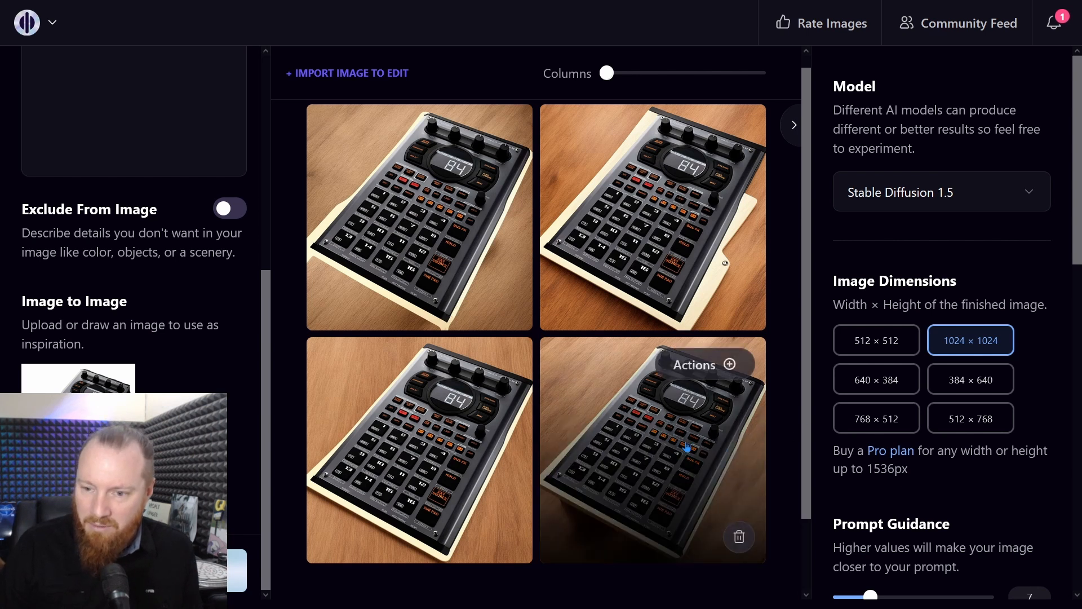
Step: View the fourth generated wooden table image in full screen and return to the board
left_click(729, 365)
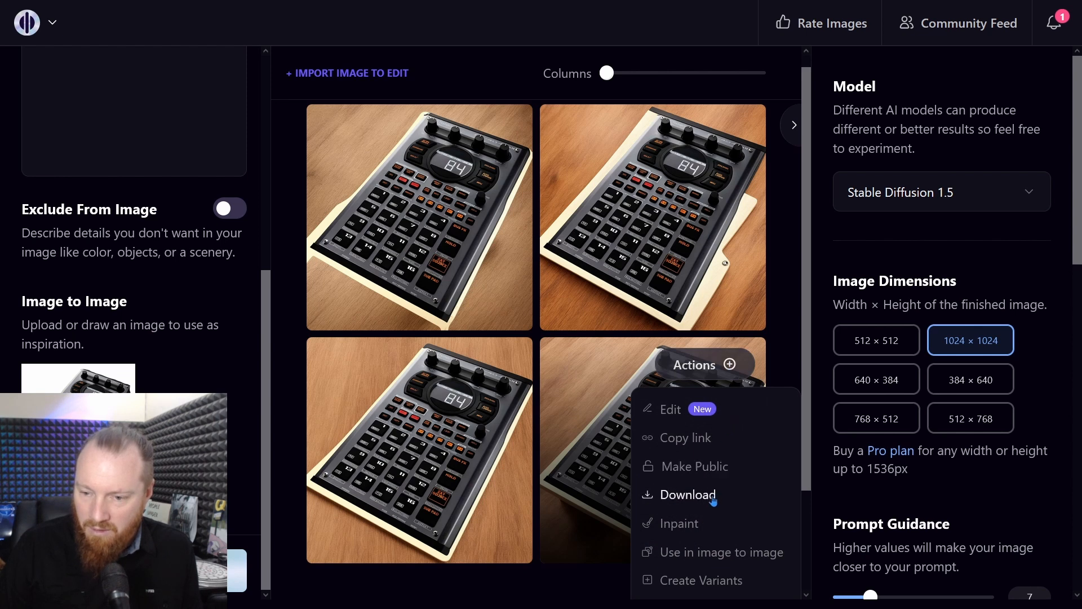
scroll(710, 535, "down", 2)
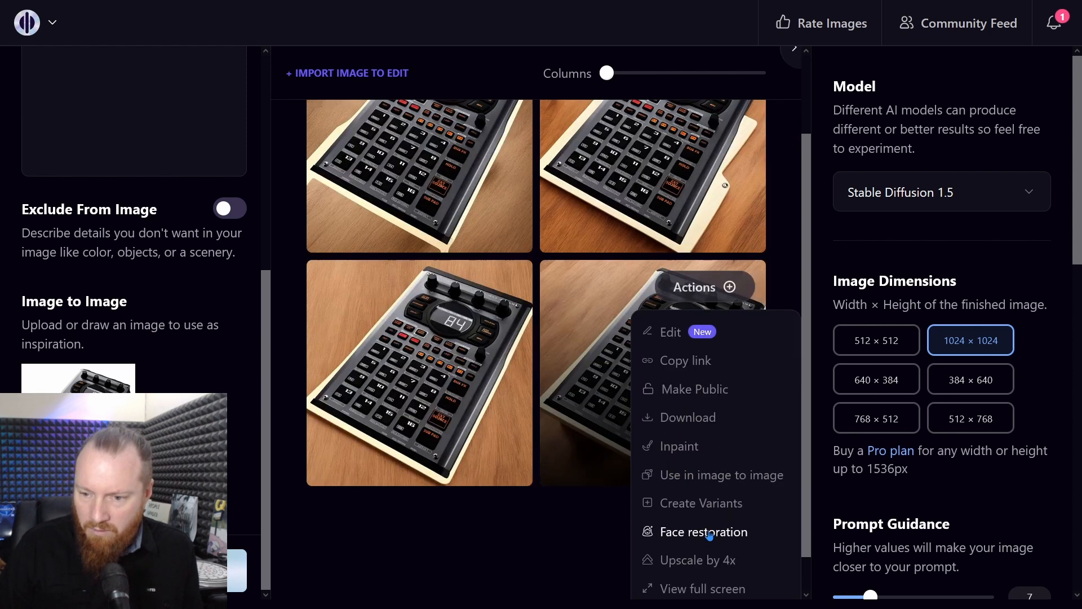
left_click(706, 592)
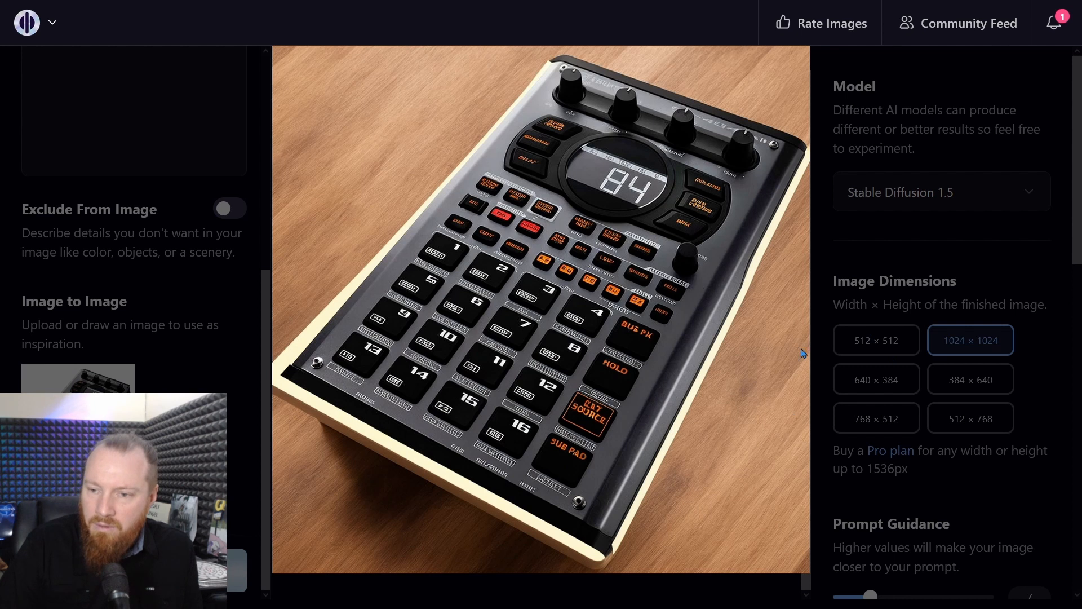
left_click(771, 321)
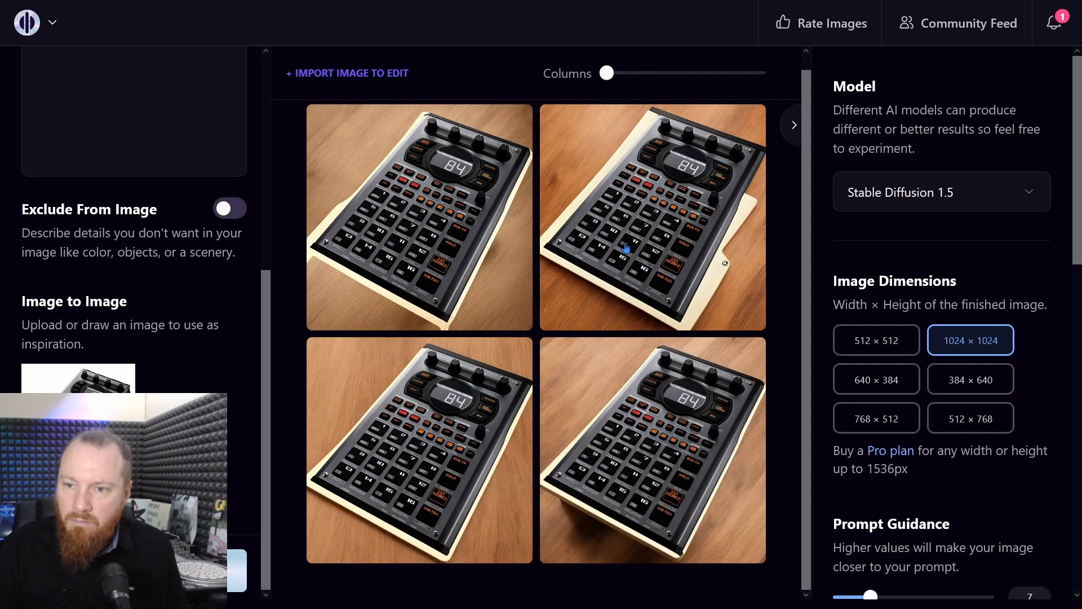
mouse_move(692, 222)
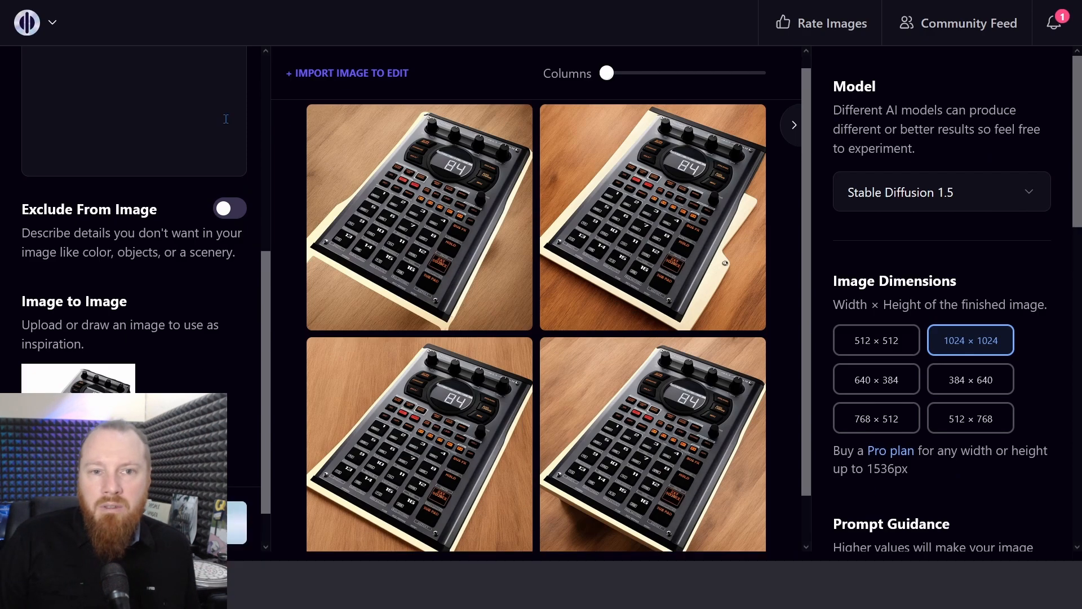
scroll(249, 230, "up", 6)
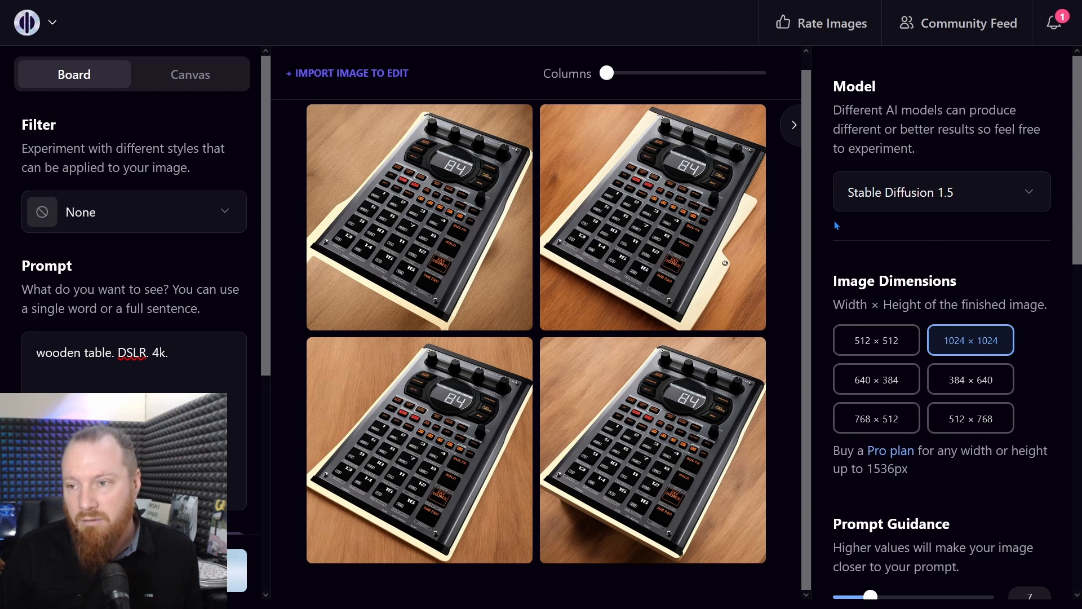
scroll(836, 225, "down", 3)
scroll(836, 226, "up", 3)
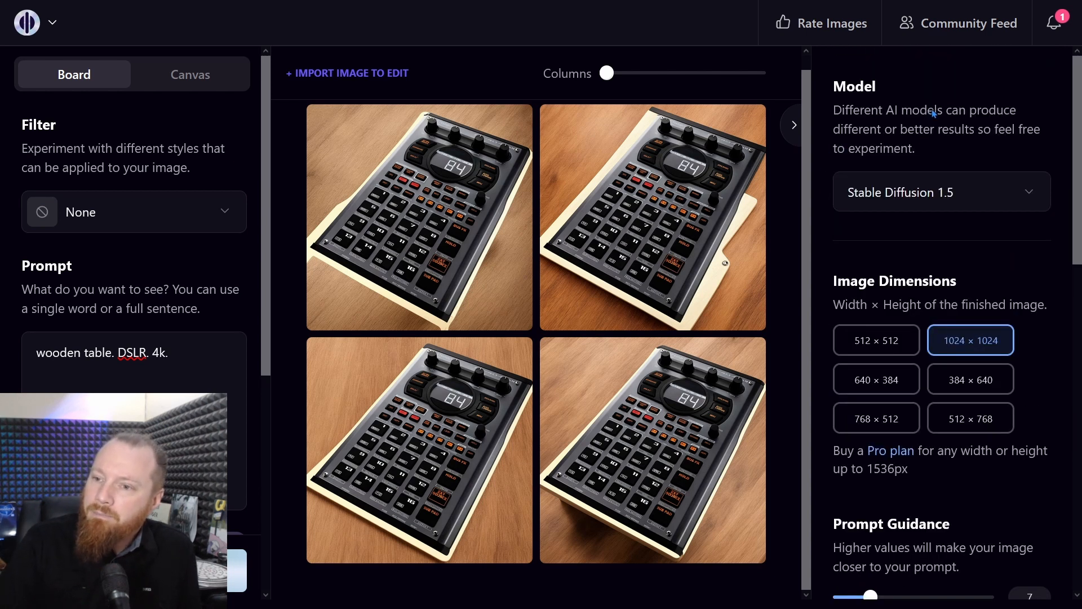
Step: Browse the community feed and review the prompt and exclusions of the "Ordinary worker" image
left_click(945, 25)
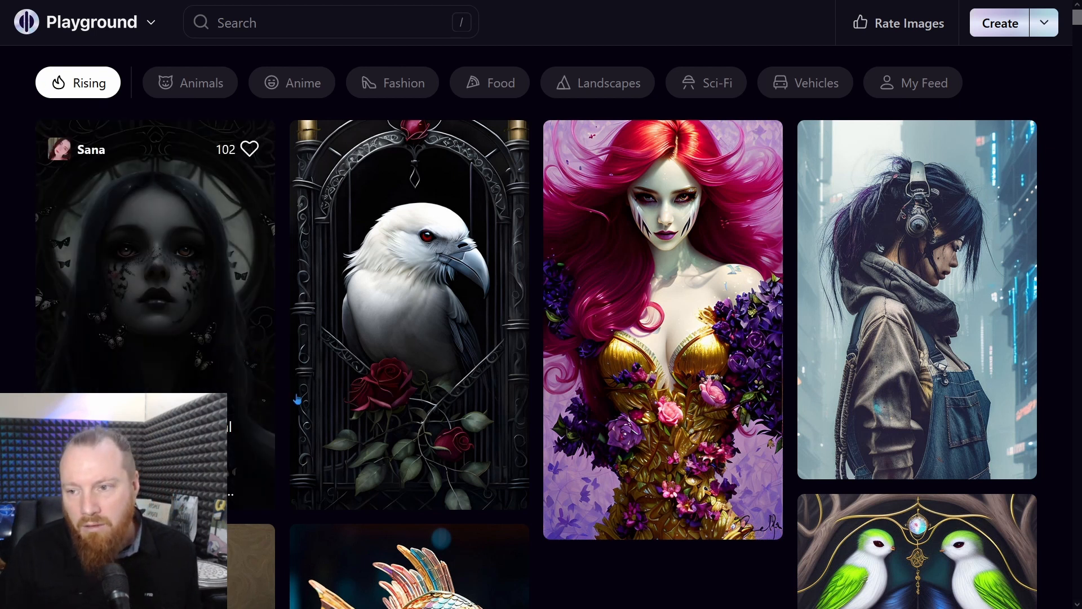
scroll(286, 425, "down", 6)
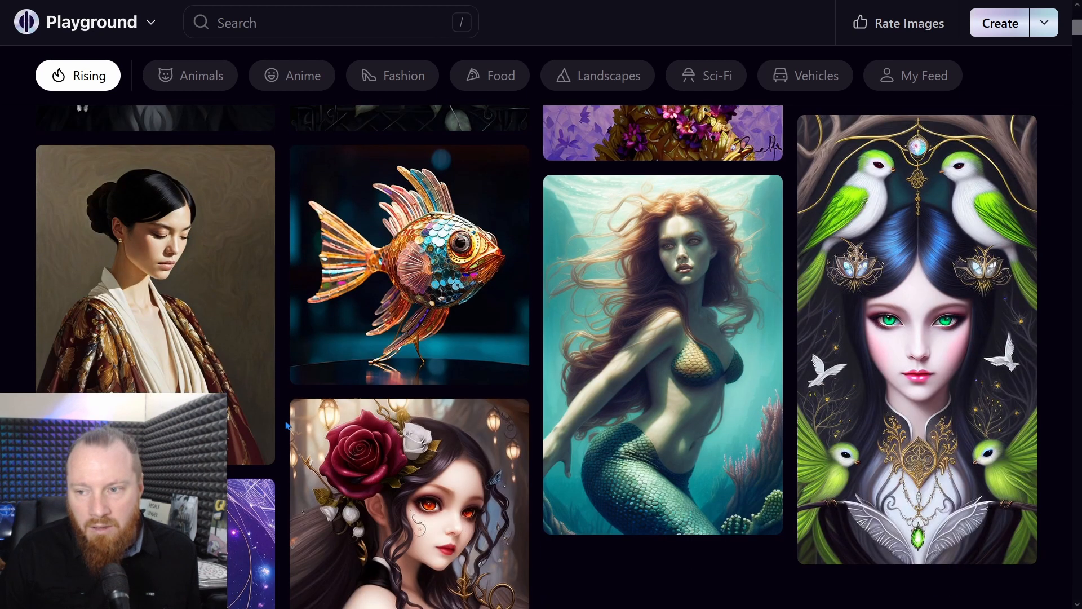
scroll(286, 425, "up", 6)
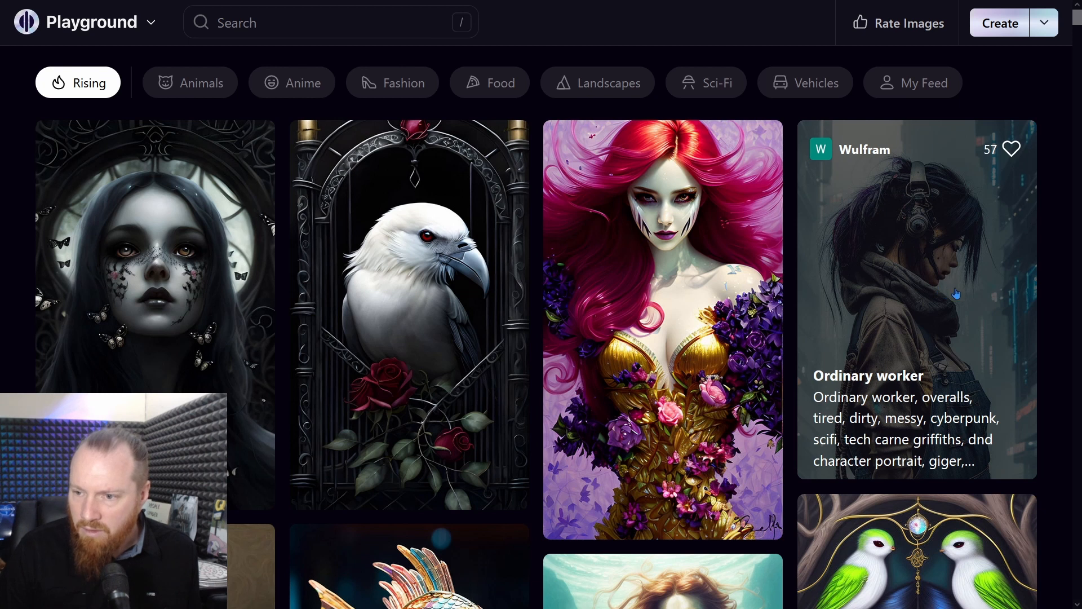
left_click(989, 175)
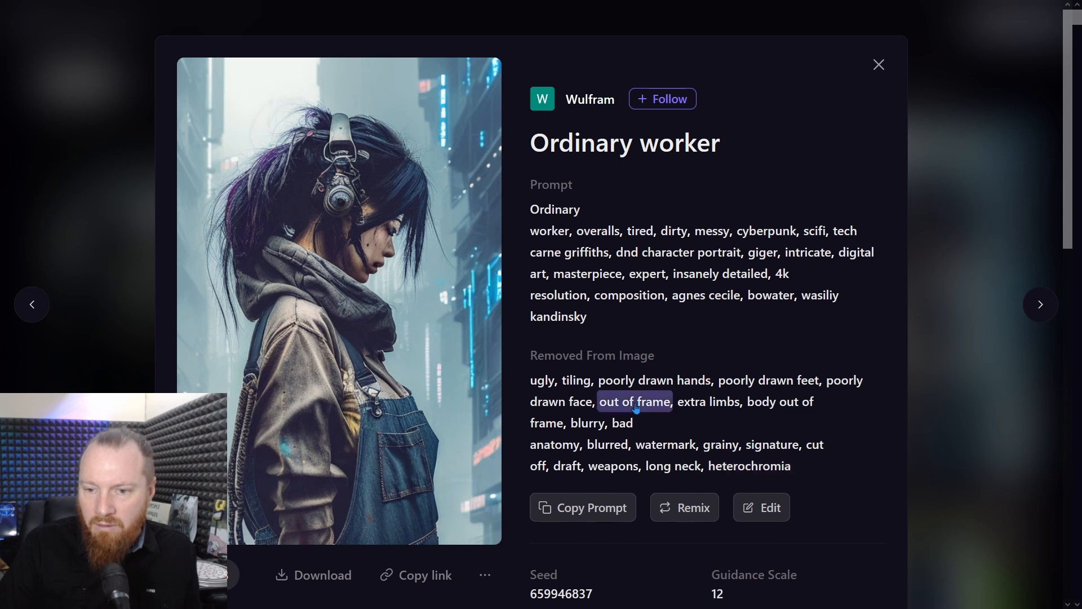
key("Escape")
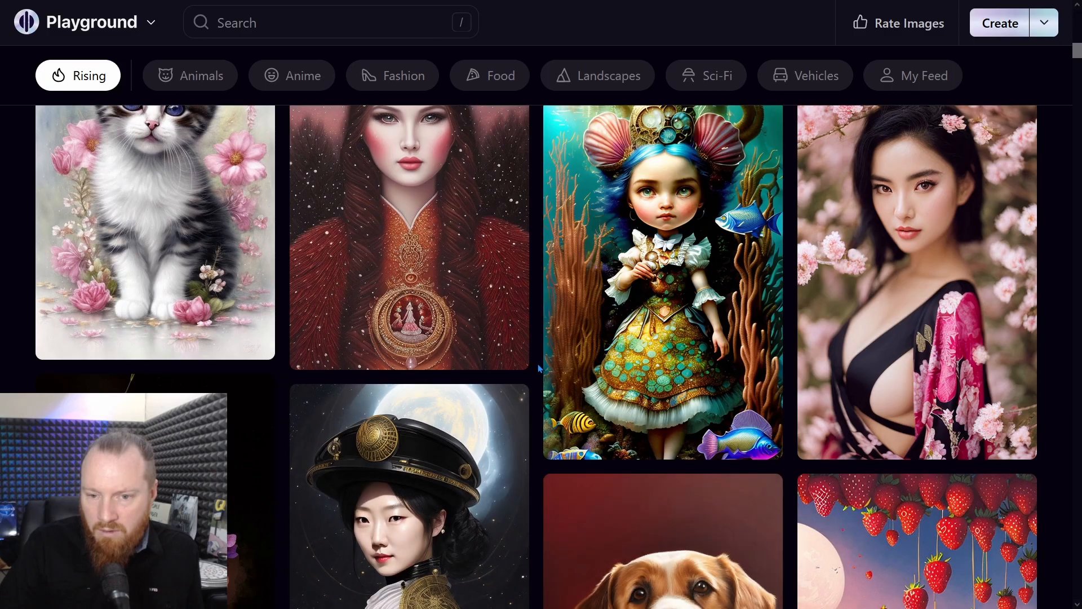
Step: Look further through the rising community images and open the details of "Eargasm"
scroll(539, 366, "down", 2)
scroll(539, 368, "down", 5)
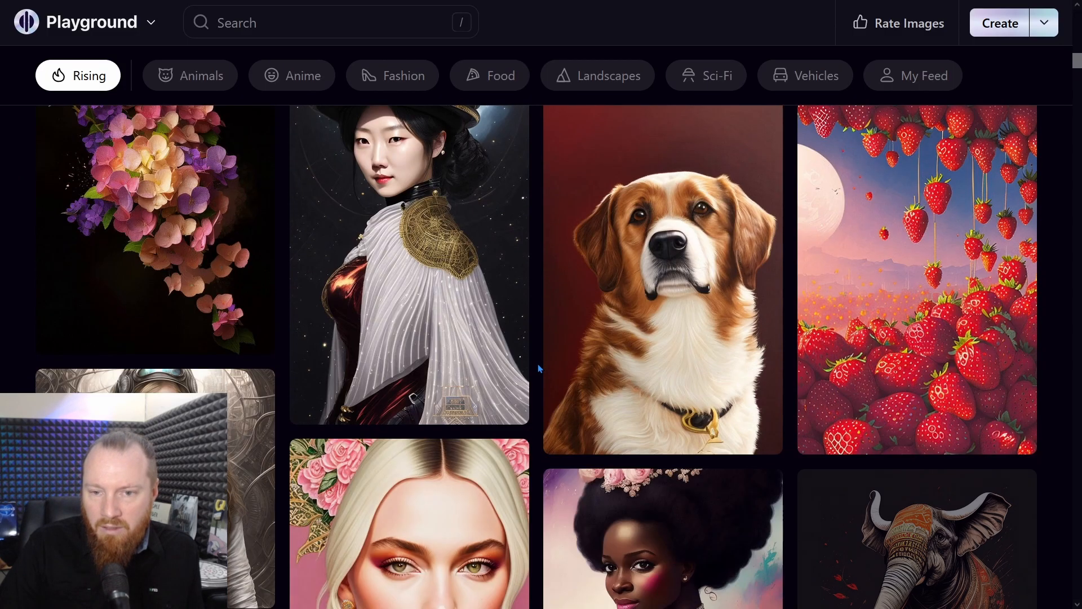
scroll(537, 364, "down", 5)
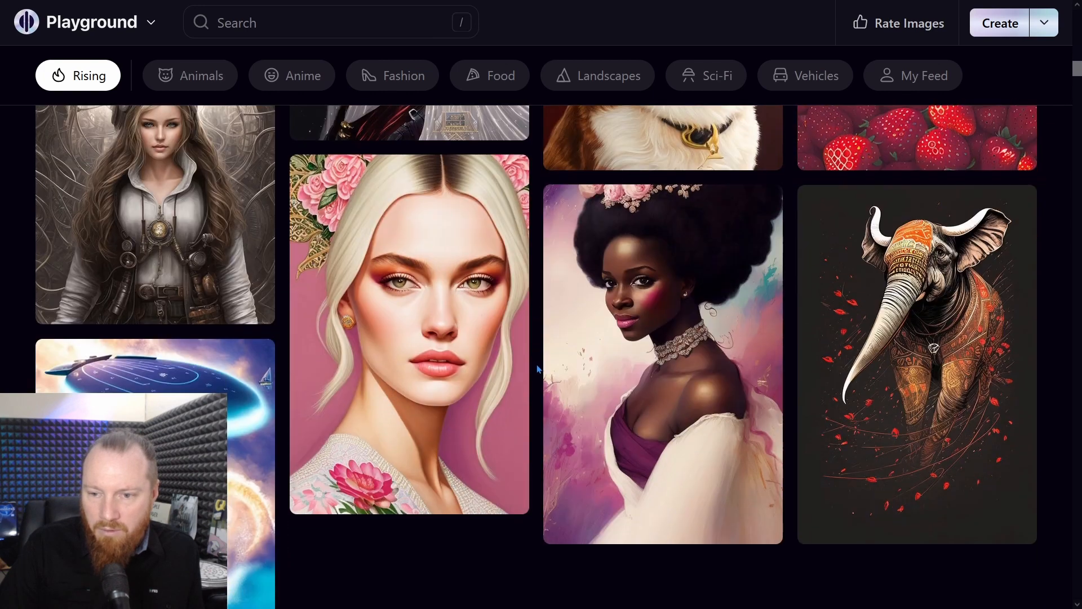
scroll(536, 364, "down", 3)
scroll(536, 364, "down", 6)
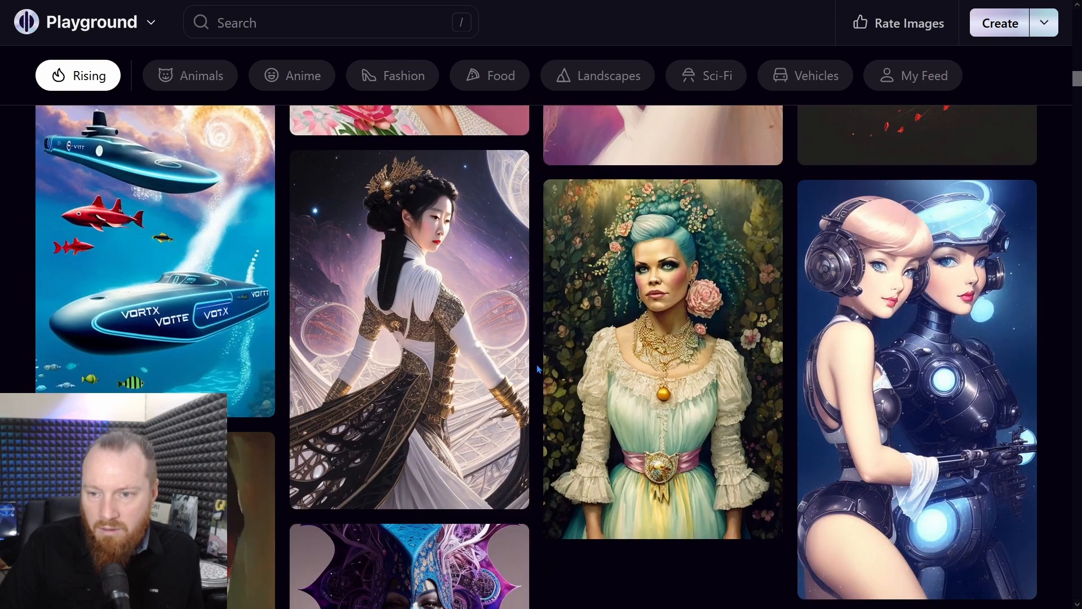
scroll(536, 364, "down", 4)
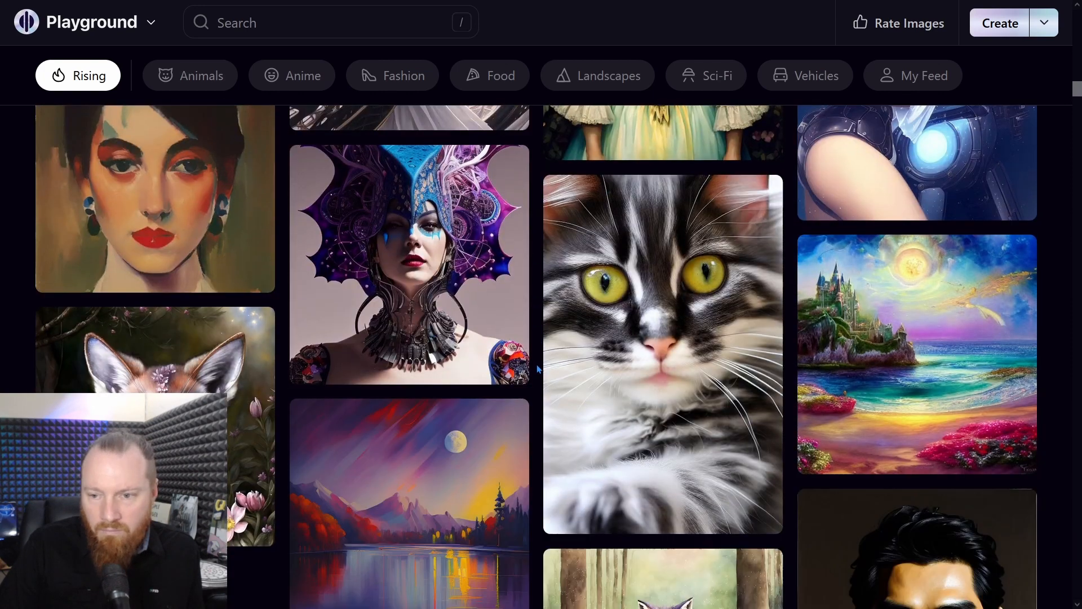
mouse_move(437, 258)
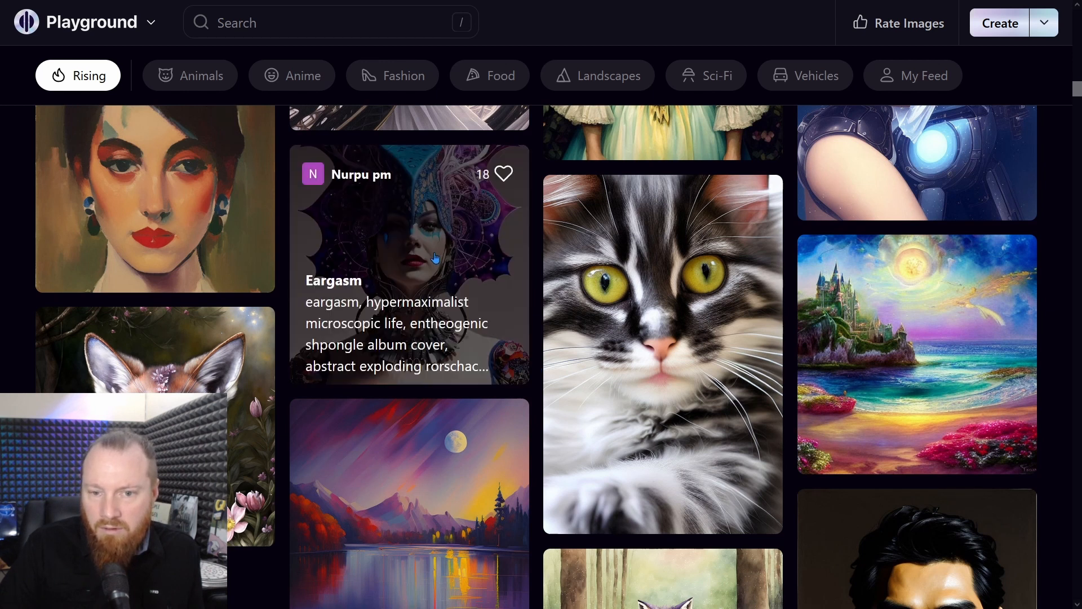
left_click(435, 283)
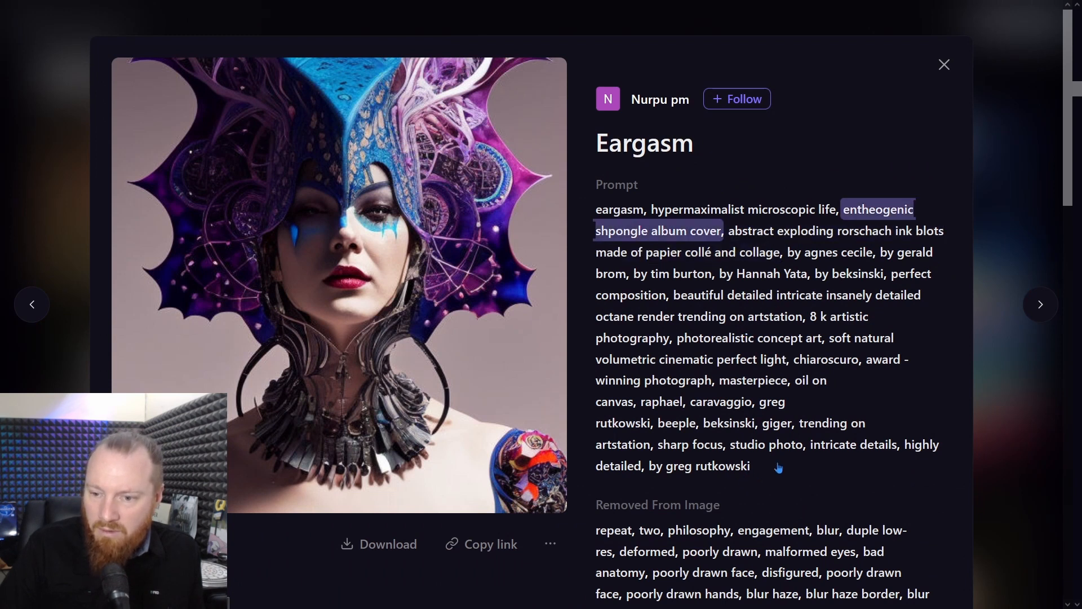
Step: Examine the prompt, exclusions and generation settings of "Eargasm", and open the original image it was based on
scroll(853, 481, "down", 8)
scroll(853, 478, "up", 4)
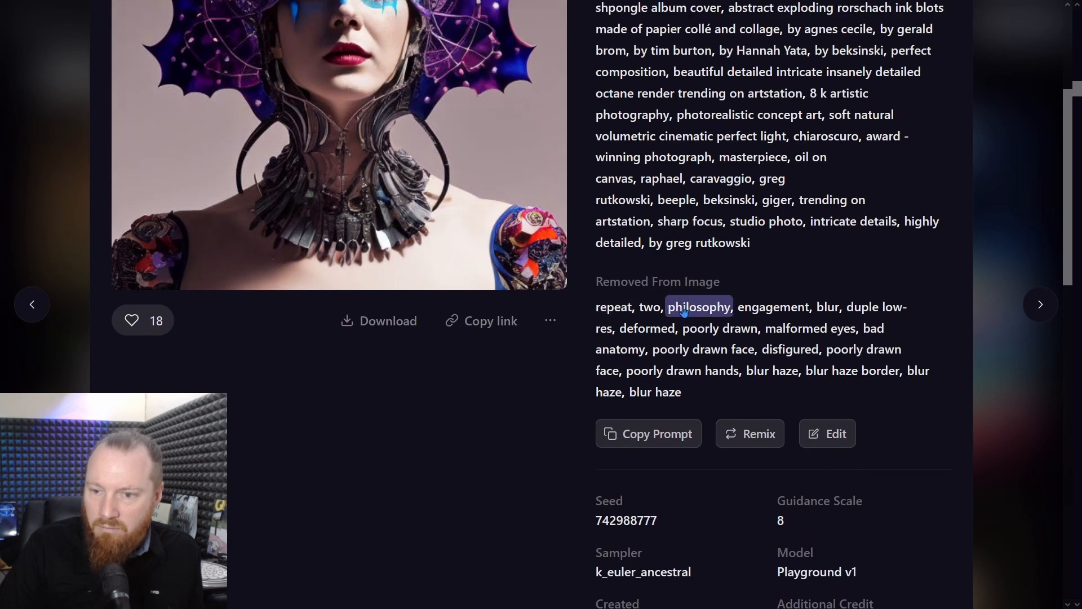
left_click_drag(1071, 275, 1058, 354)
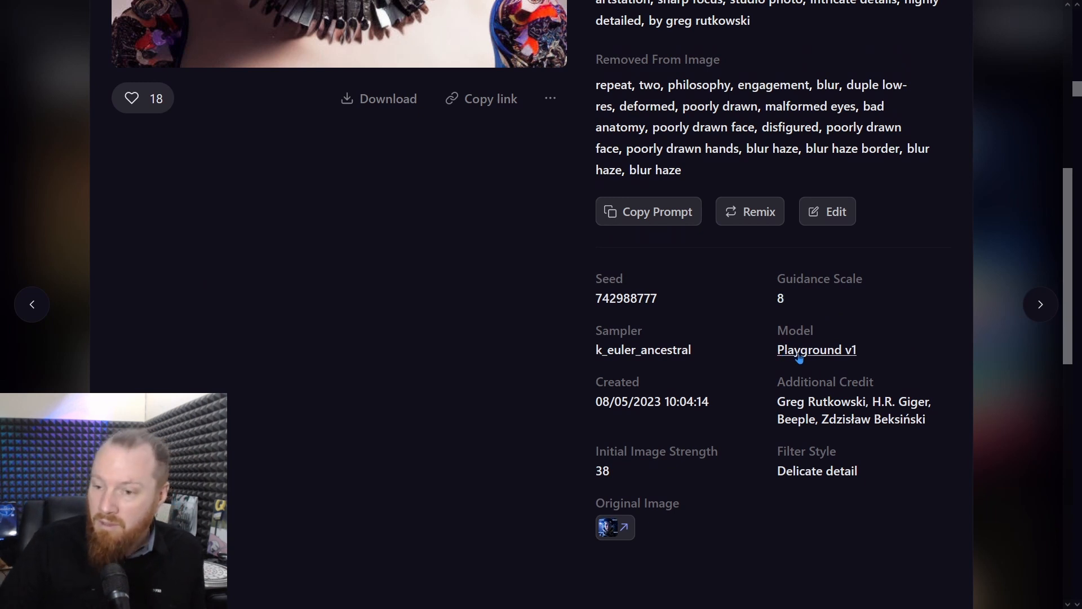
scroll(544, 364, "up", 1)
scroll(554, 363, "up", 8)
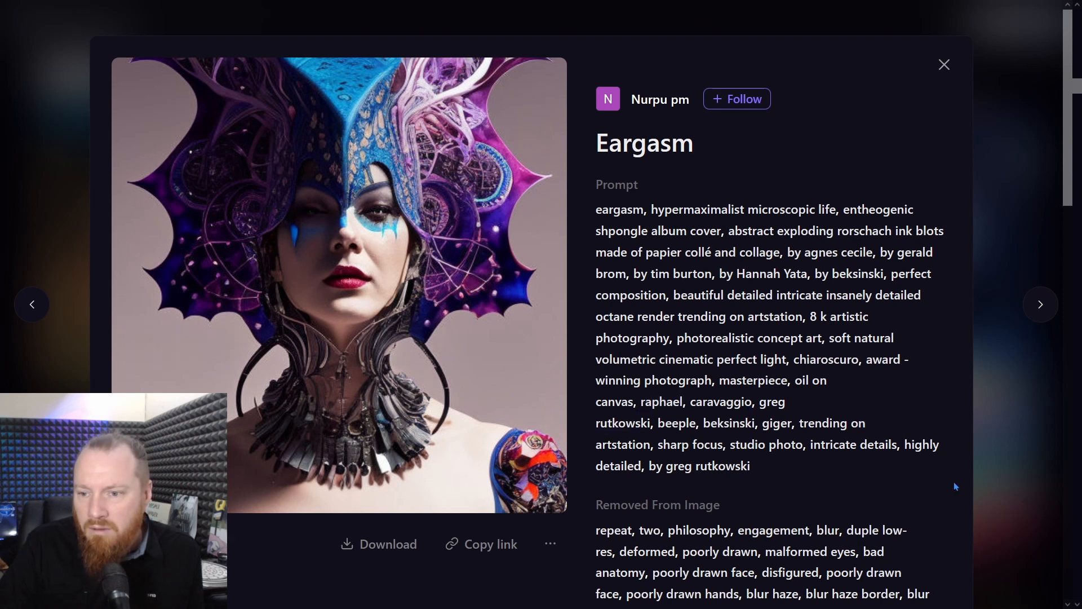
scroll(955, 481, "down", 8)
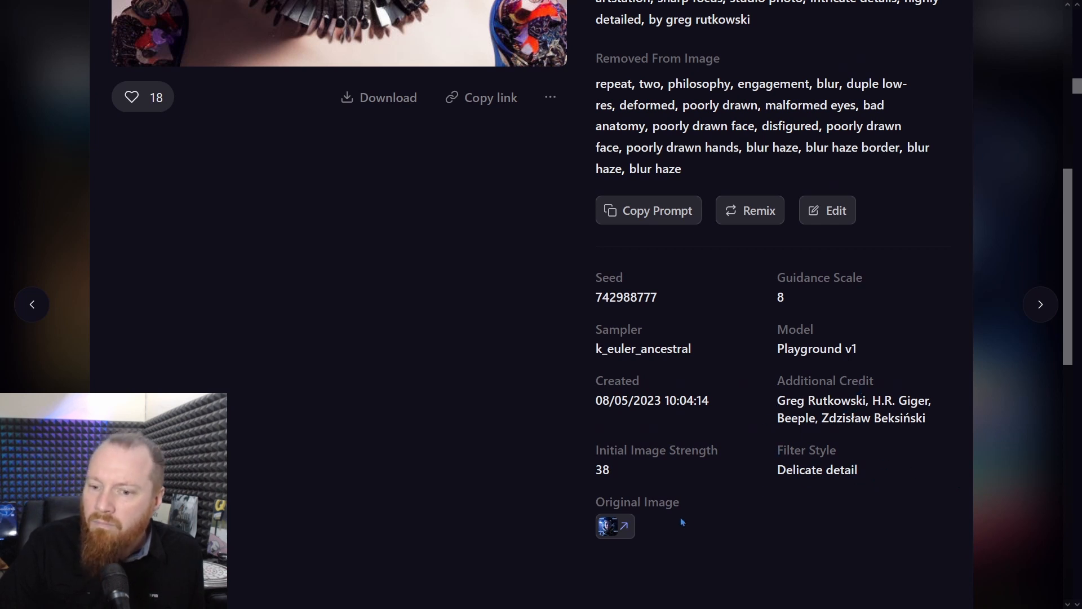
left_click(625, 529)
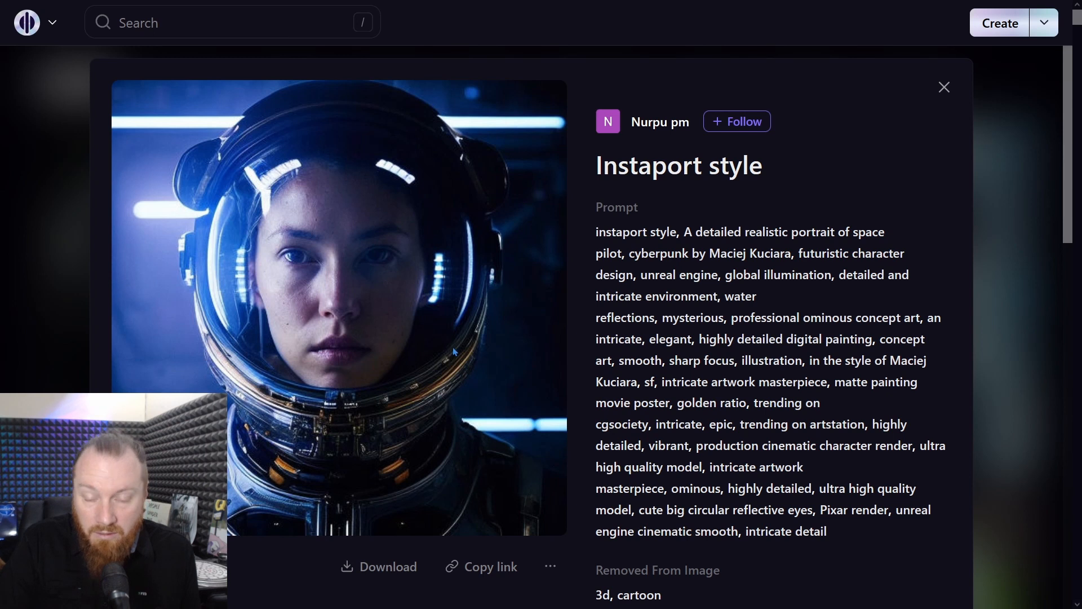
Step: Review the prompt, exclusions and generation settings of the "Instaport style" image and return to the rising community feed
scroll(455, 355, "down", 2)
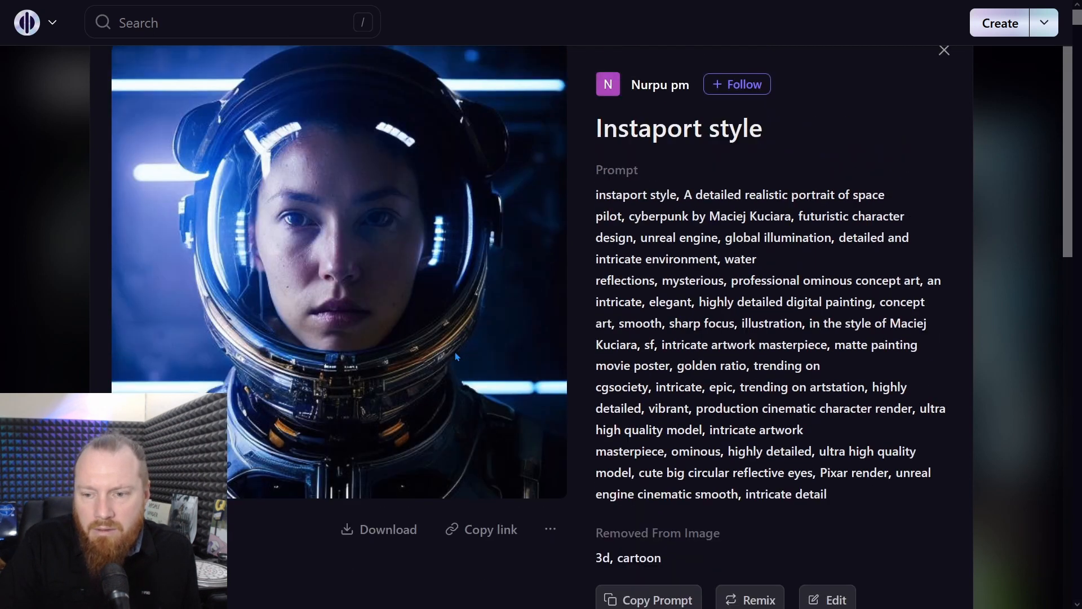
scroll(454, 355, "down", 3)
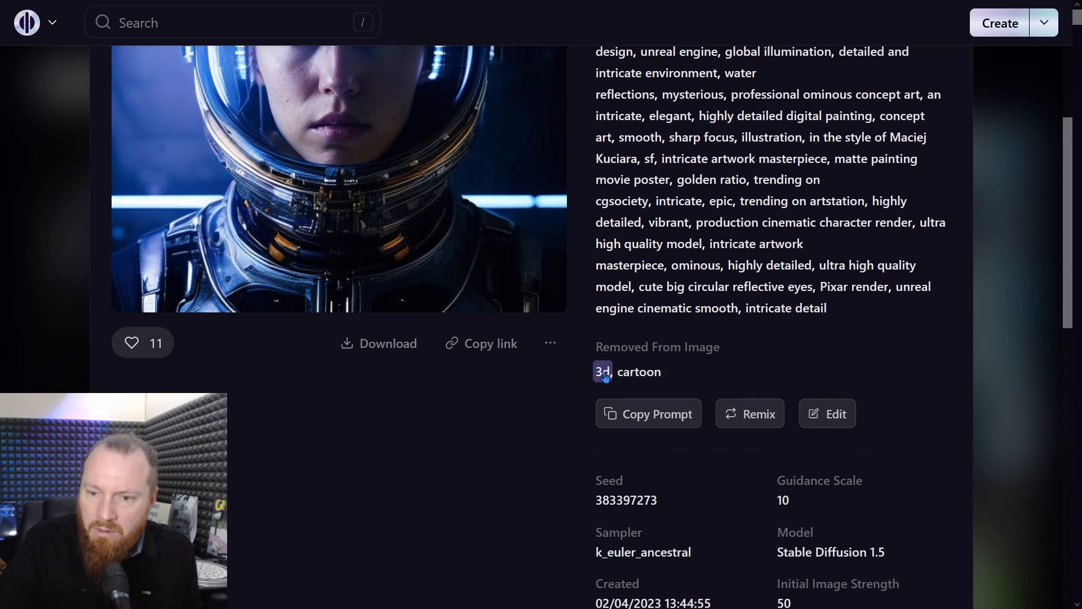
scroll(589, 378, "up", 4)
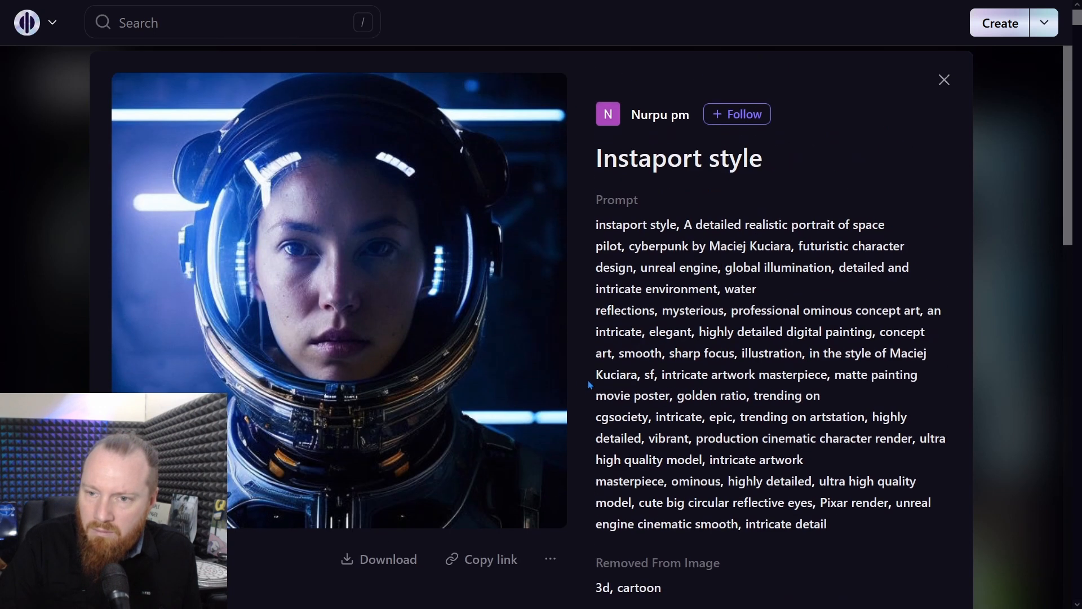
scroll(587, 380, "down", 2)
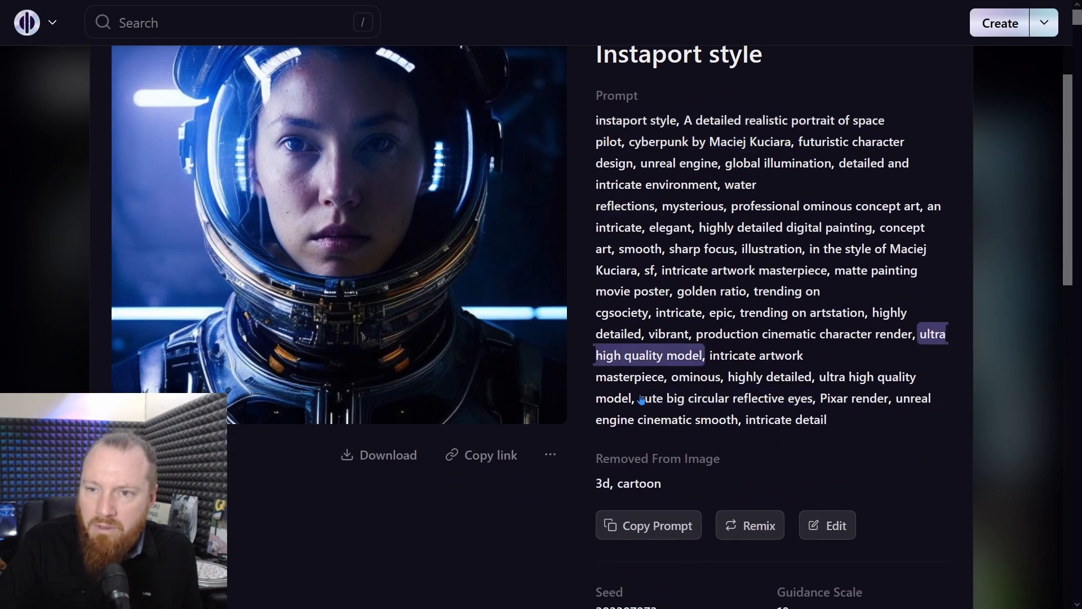
scroll(641, 399, "up", 2)
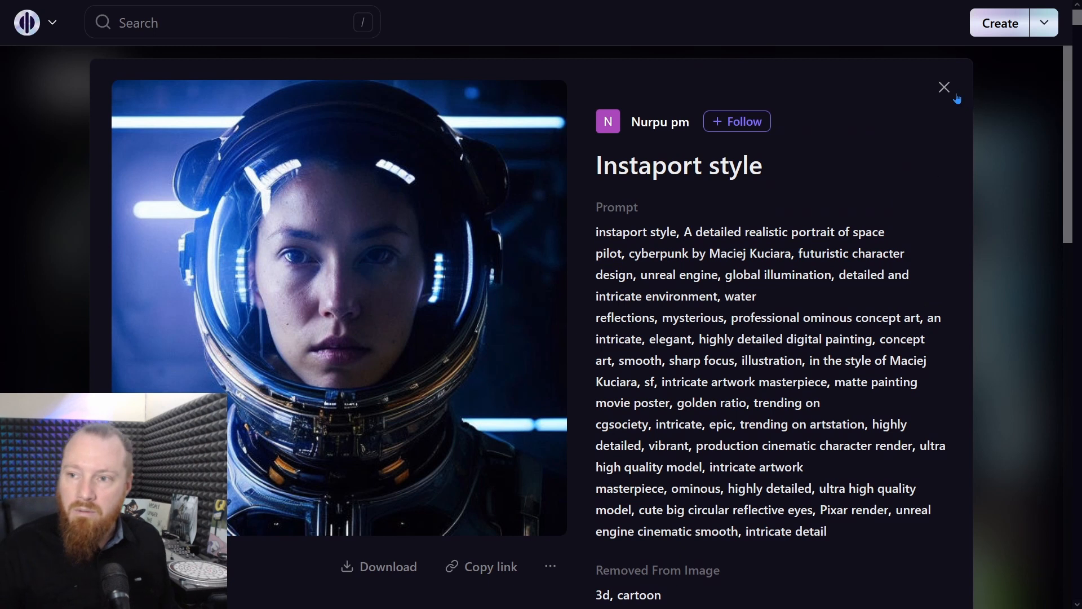
left_click(944, 88)
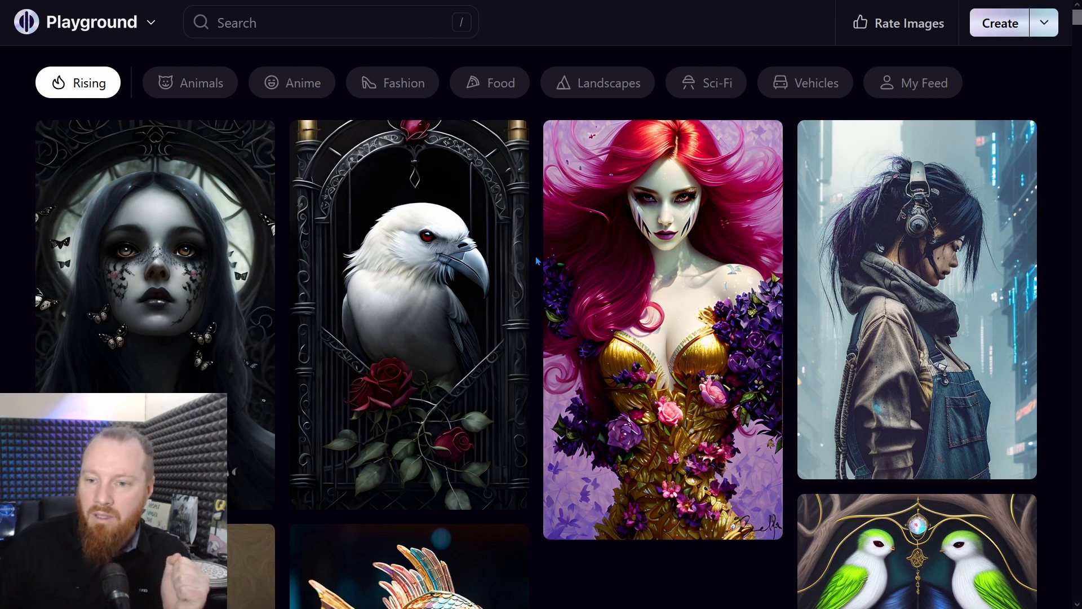
mouse_move(549, 210)
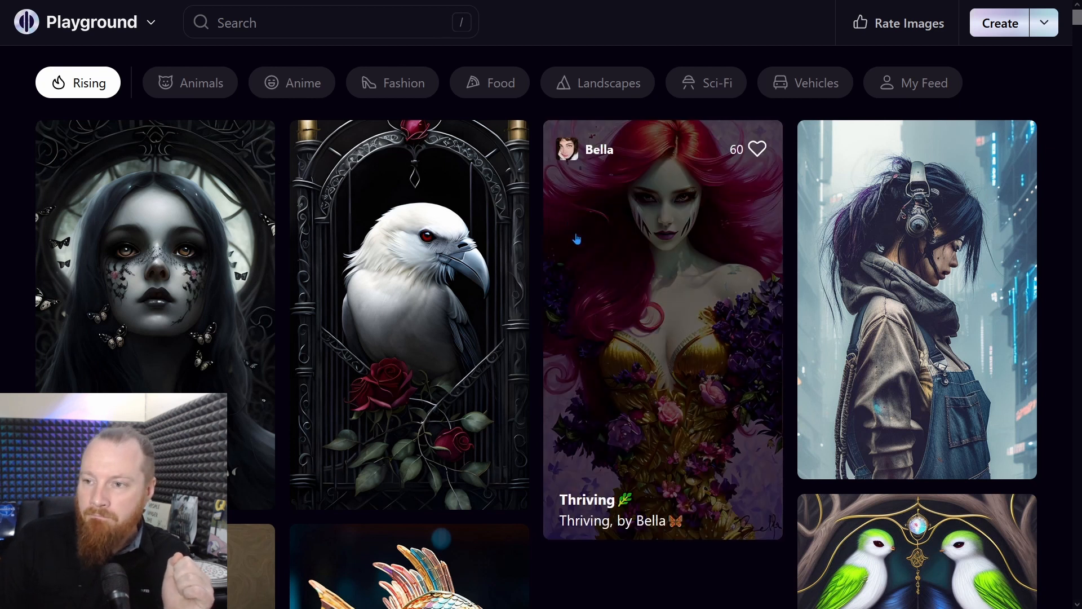